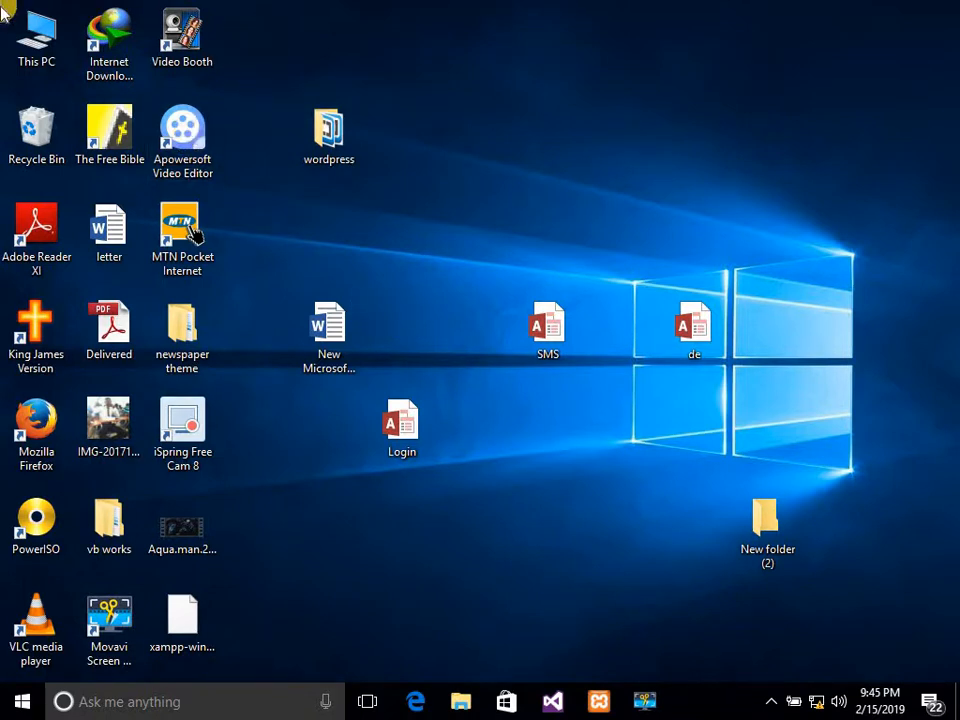
Browse from This PC into Local Disk (E:) and open the Softwares folder.
{"action": "left_click", "coordinate": [44, 46]}
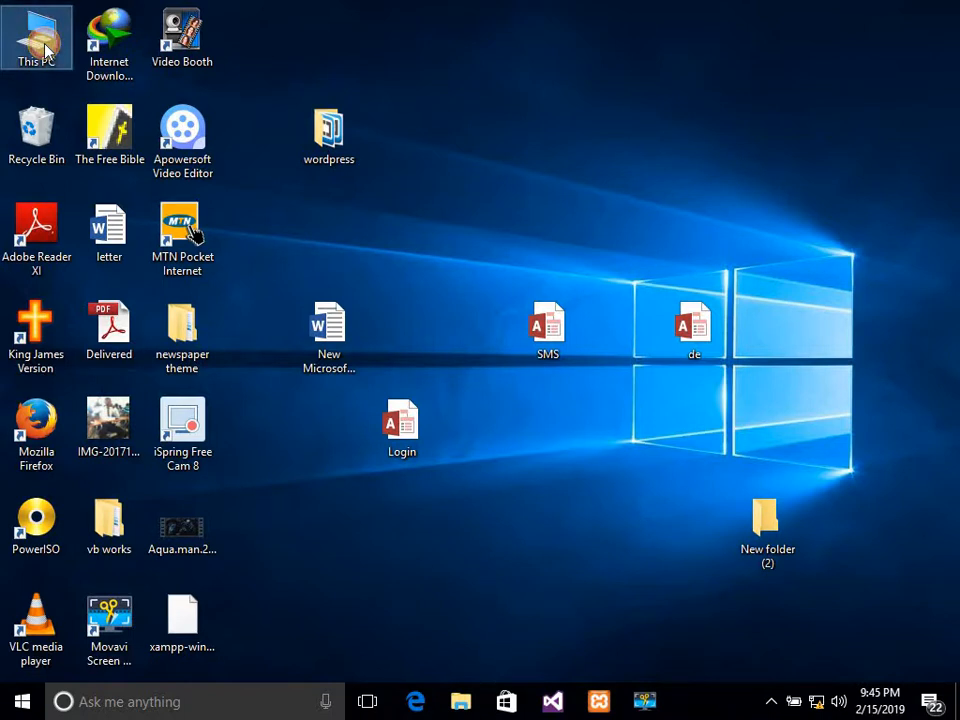
{"action": "double_click", "coordinate": [44, 46]}
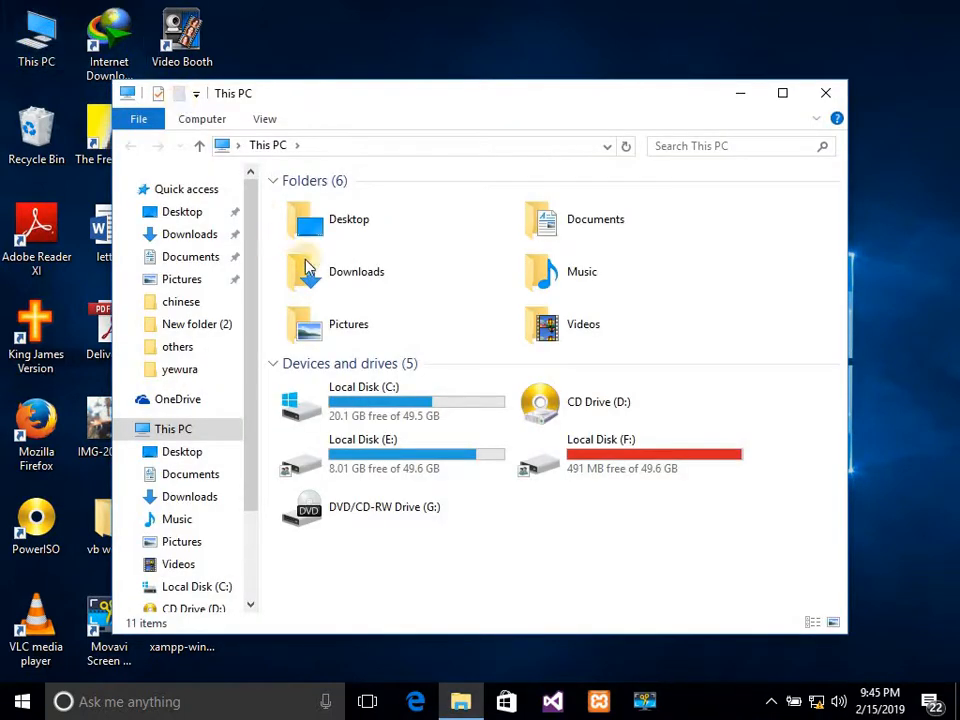
{"action": "left_click", "coordinate": [375, 455]}
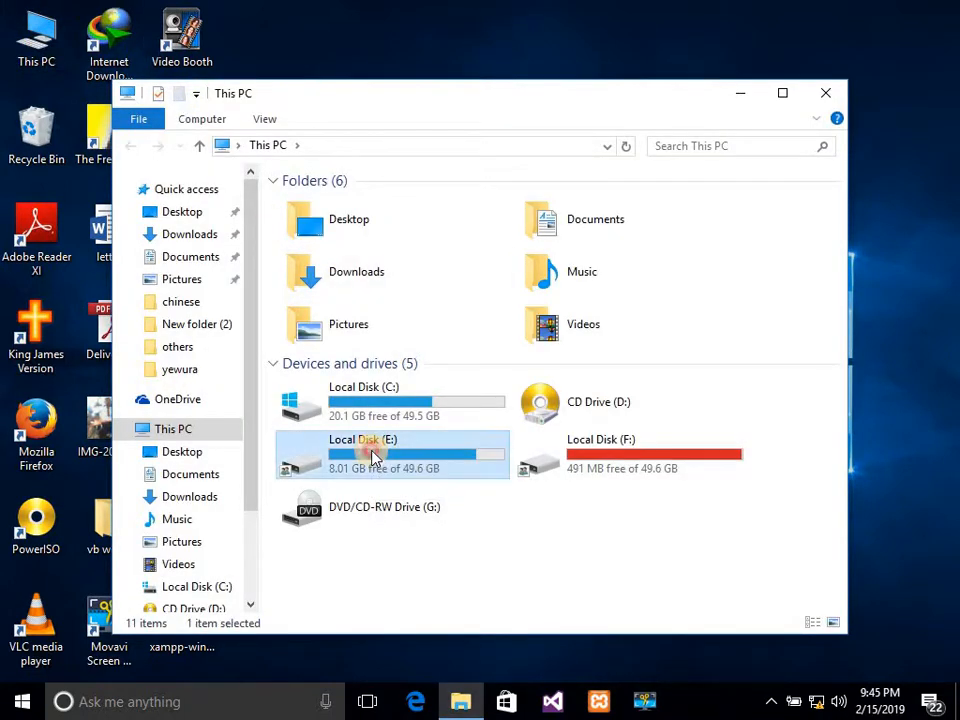
{"action": "double_click", "coordinate": [375, 455]}
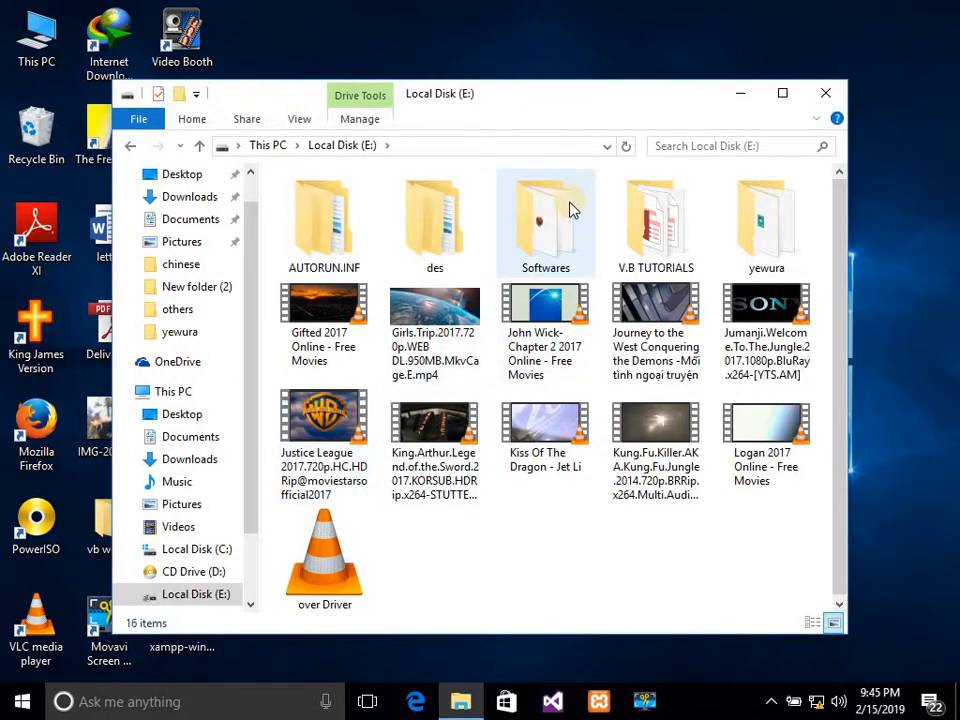
{"action": "double_click", "coordinate": [562, 215]}
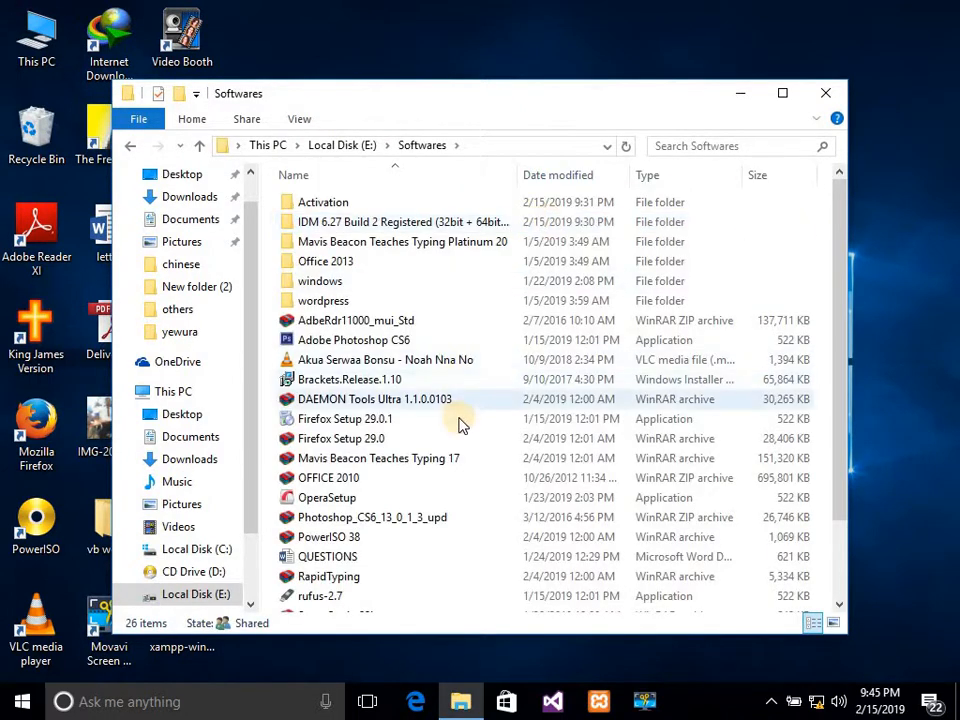
Select the xampp installer and the wordpress ZIP archive in turn.
{"action": "left_click", "coordinate": [841, 538]}
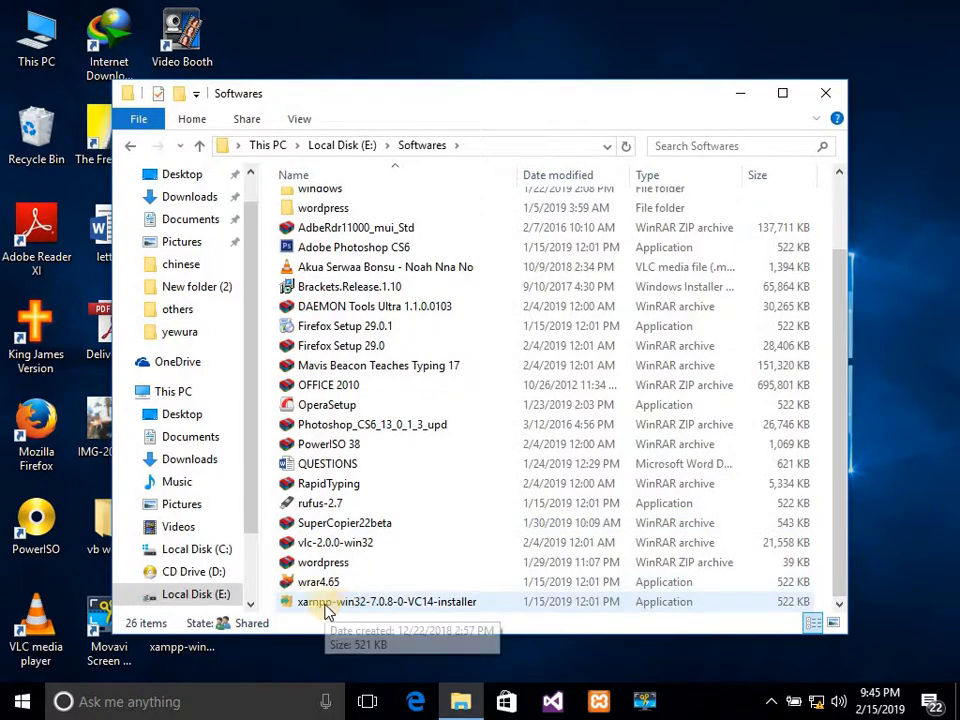
{"action": "left_click", "coordinate": [362, 605]}
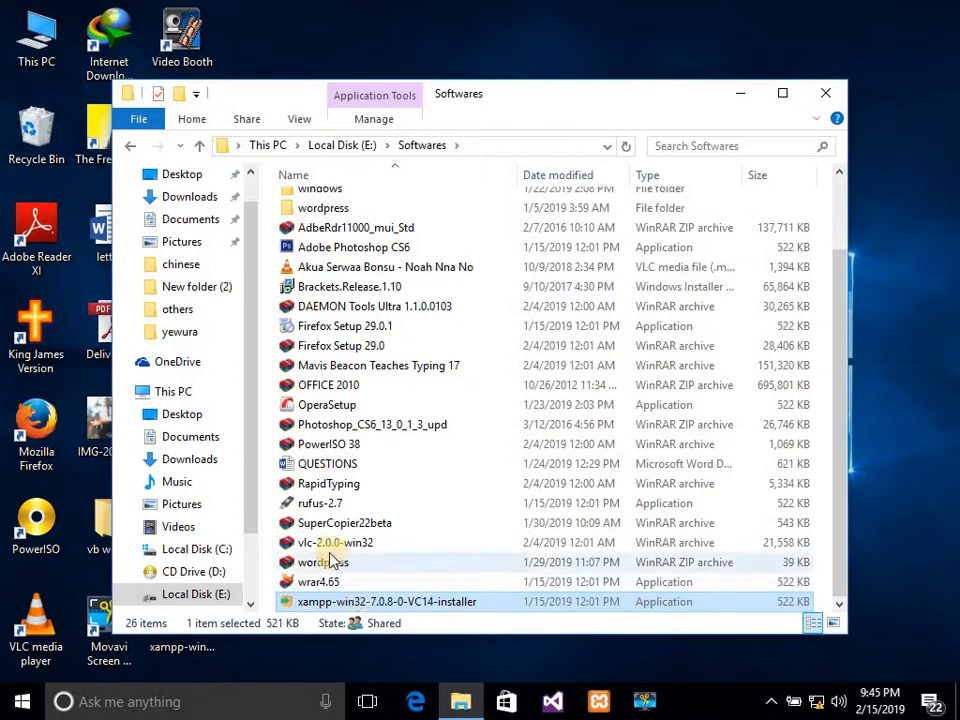
{"action": "left_click", "coordinate": [331, 566]}
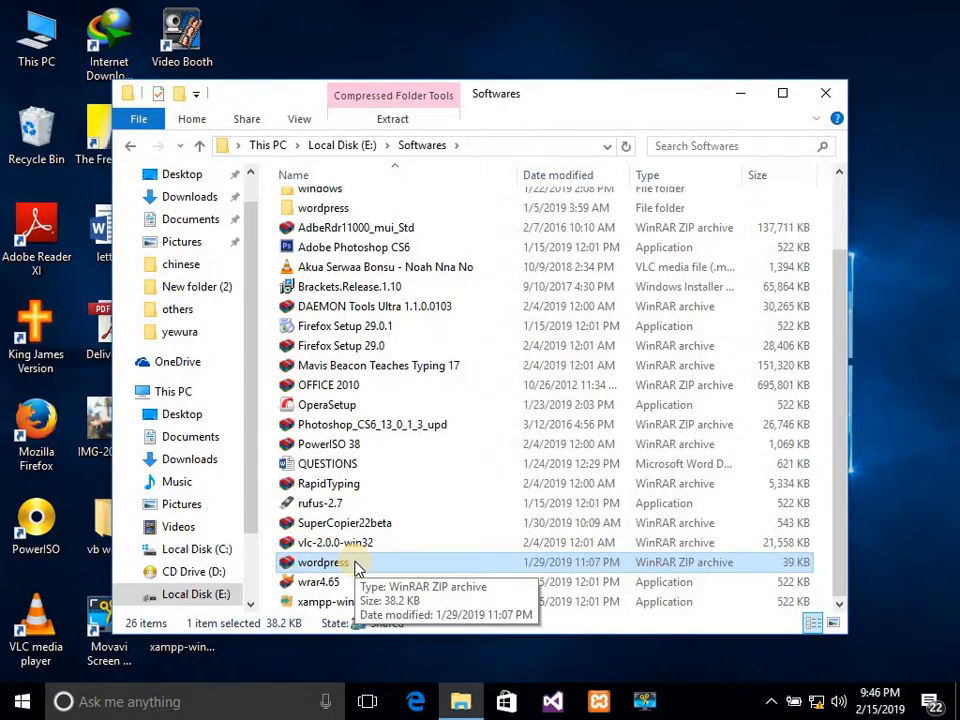
{"action": "left_click", "coordinate": [314, 602]}
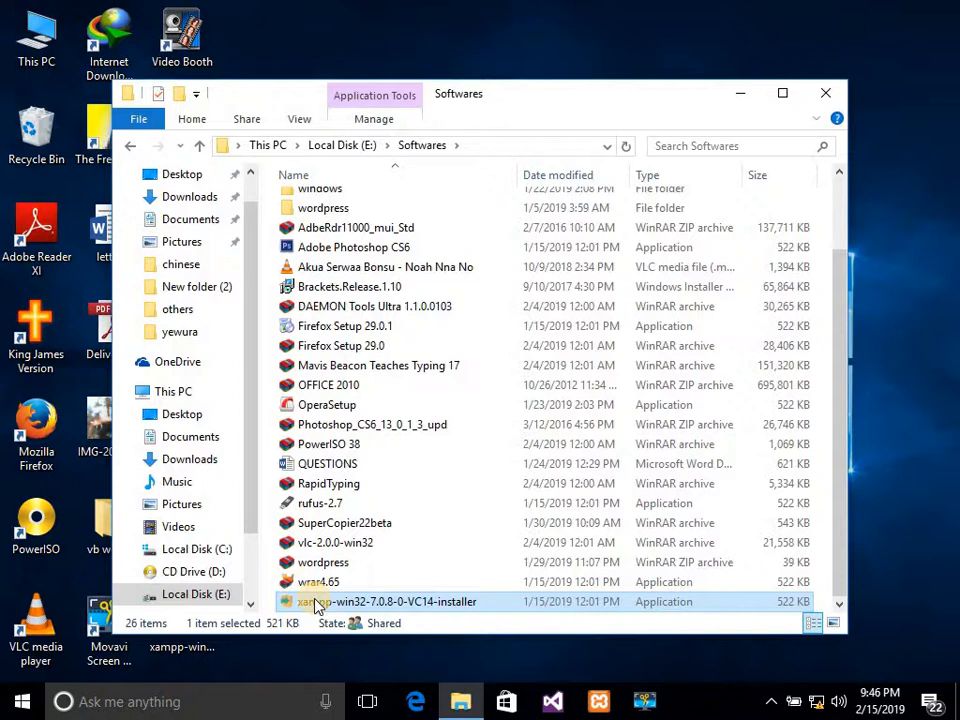
{"action": "left_click", "coordinate": [310, 563]}
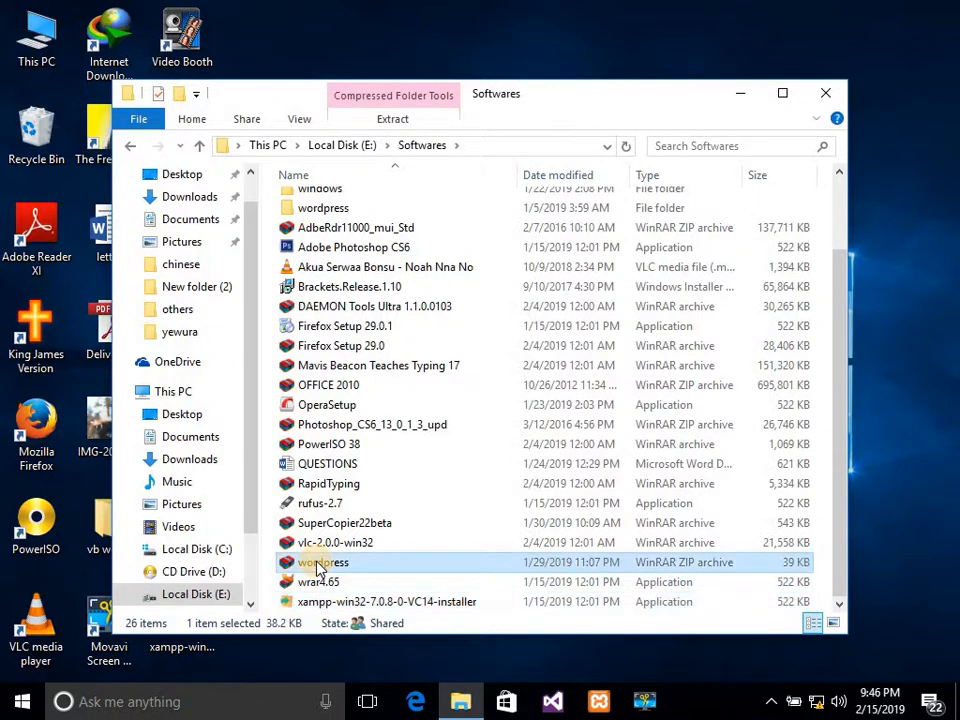
{"action": "left_click", "coordinate": [321, 605]}
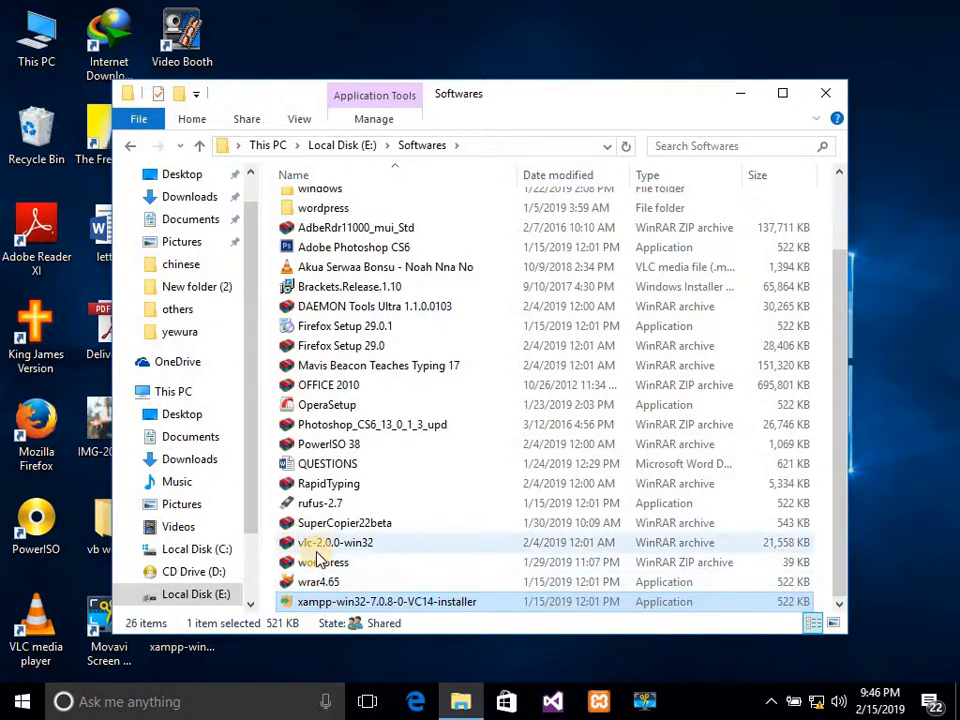
{"action": "left_click", "coordinate": [320, 565]}
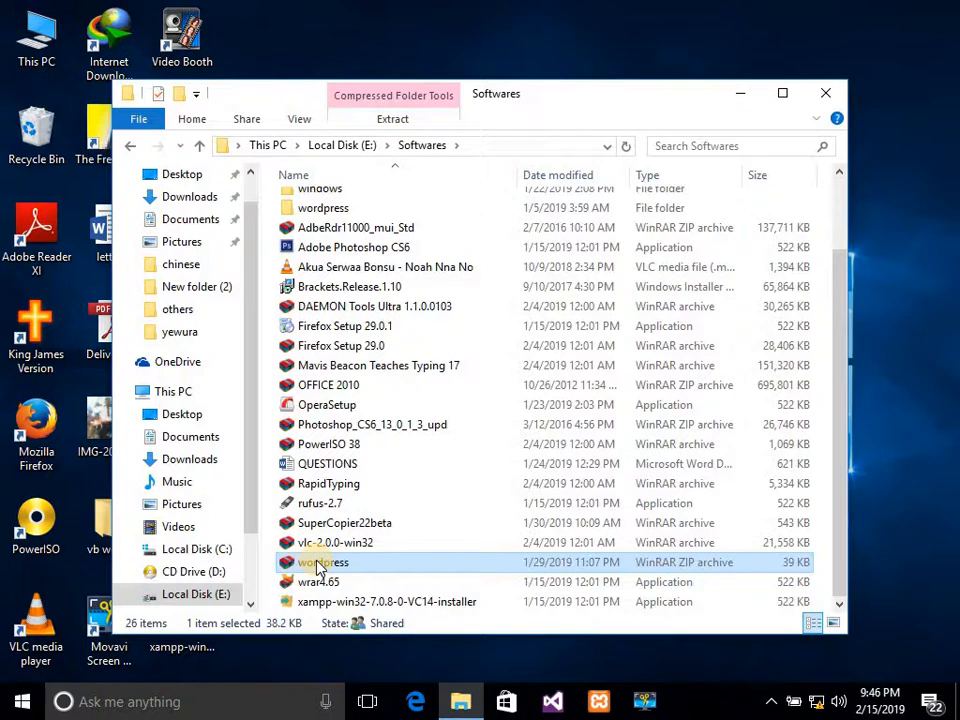
Open the wordpress ZIP archive, review its context menu, and minimize the Softwares window.
{"action": "double_click", "coordinate": [320, 565]}
{"action": "right_click", "coordinate": [316, 562]}
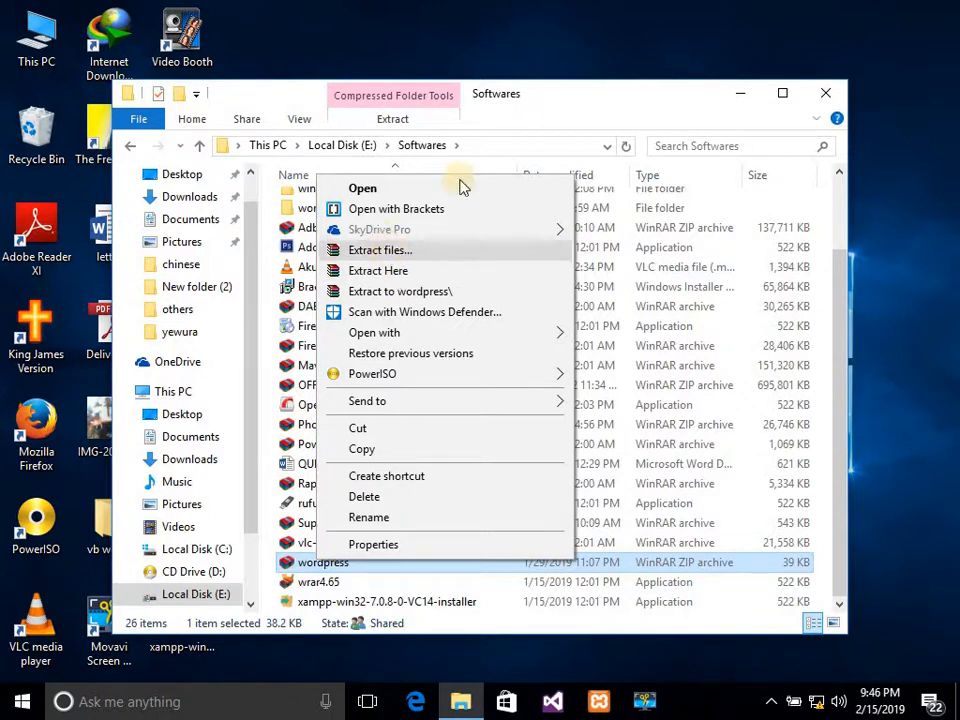
{"action": "left_click", "coordinate": [474, 43]}
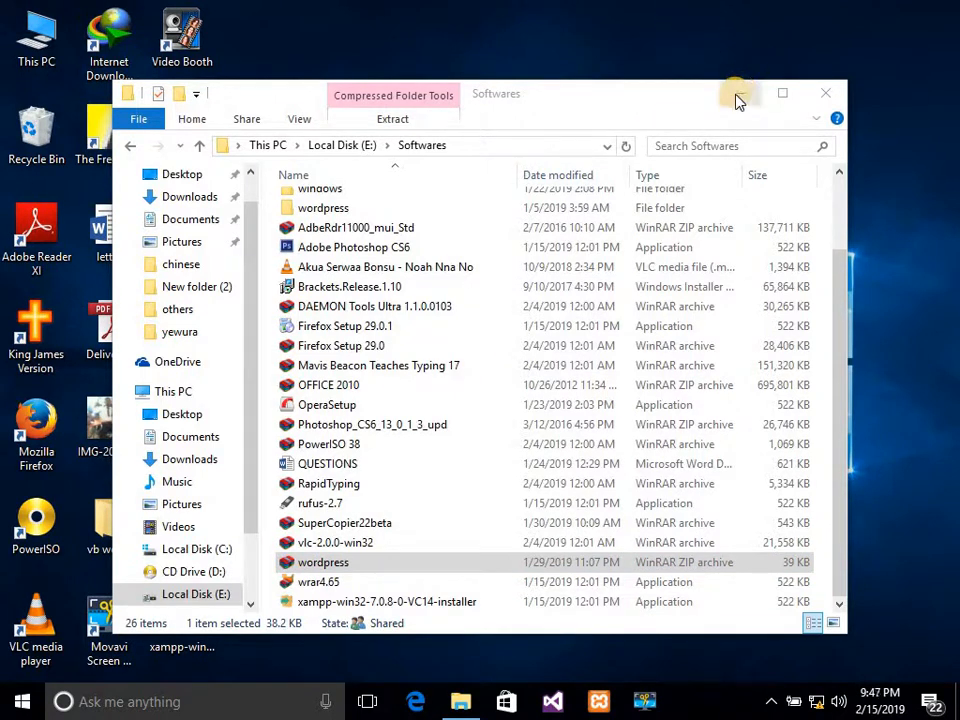
{"action": "left_click", "coordinate": [738, 96]}
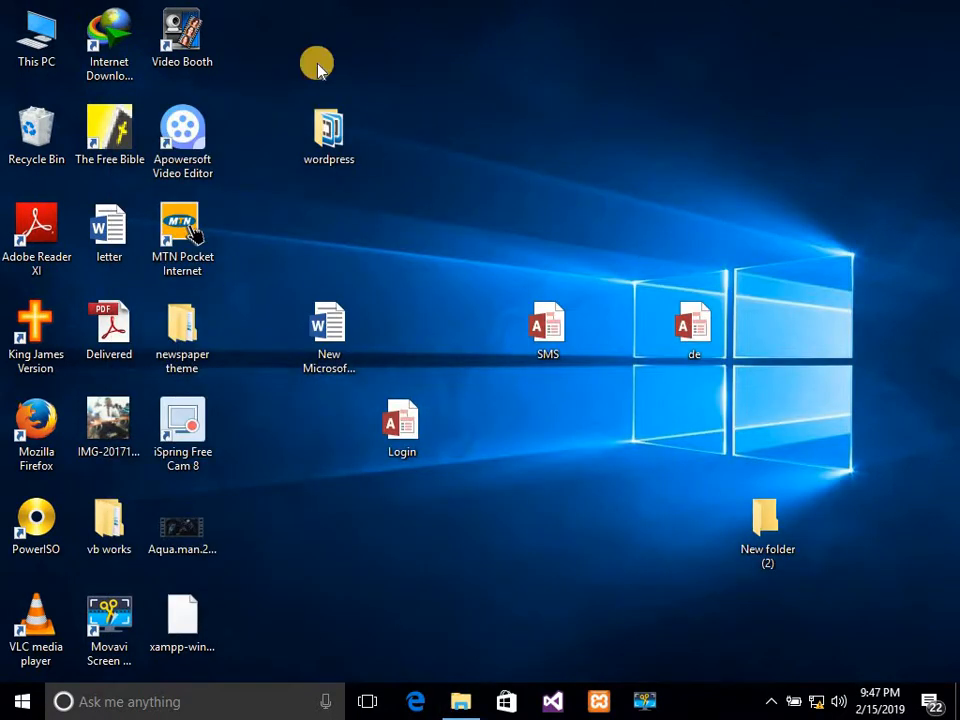
Inspect the extracted wordpress folder on the desktop, including wp-admin, then close it.
{"action": "double_click", "coordinate": [331, 138]}
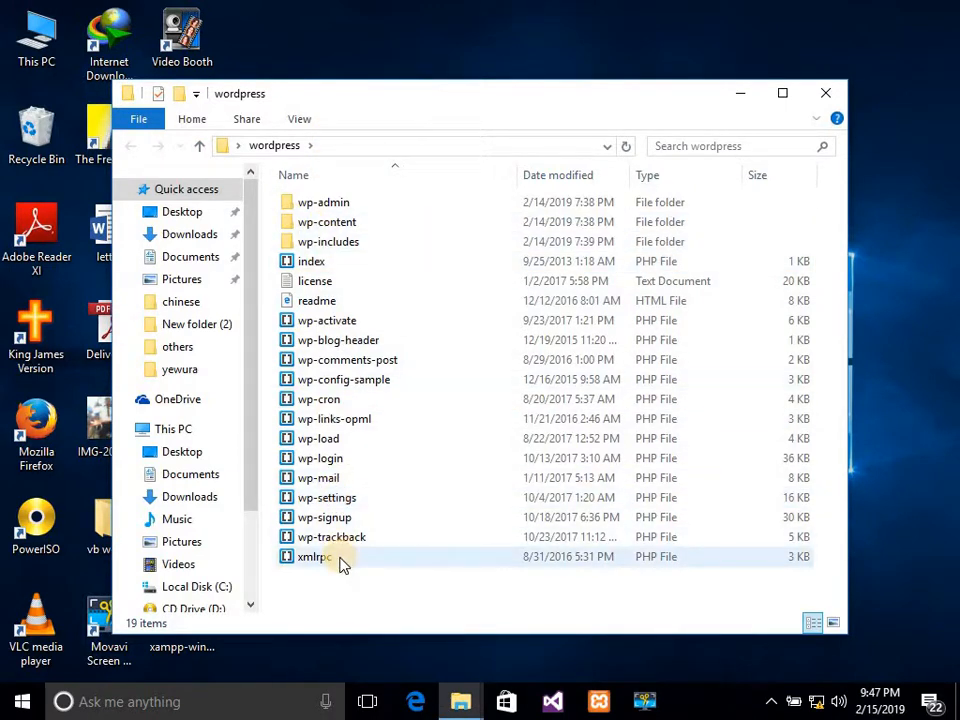
{"action": "left_click", "coordinate": [317, 200]}
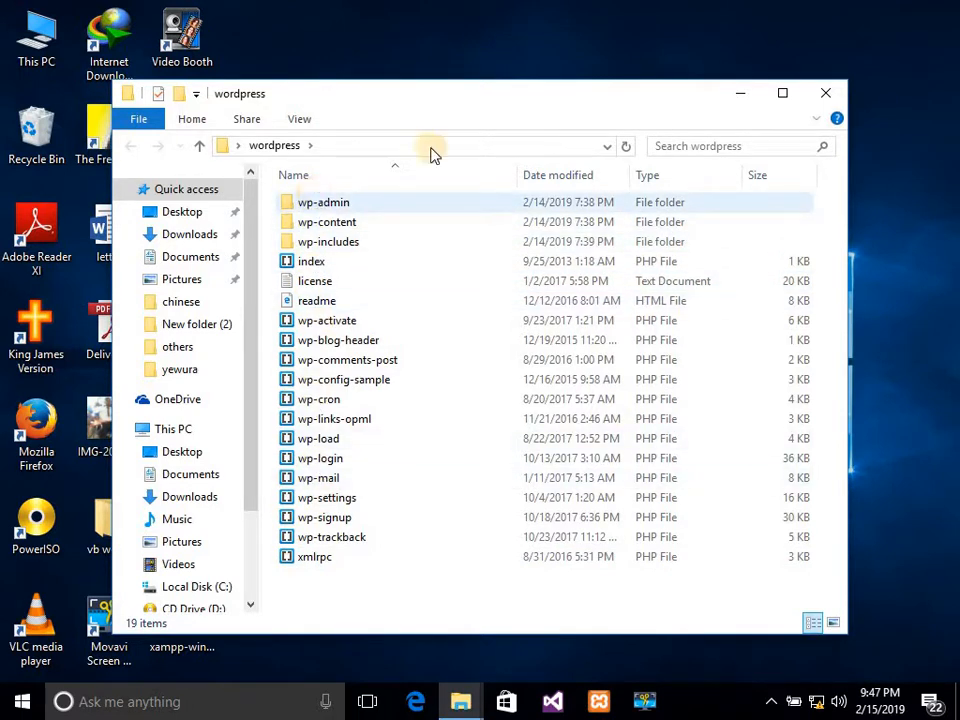
{"action": "left_click", "coordinate": [824, 97]}
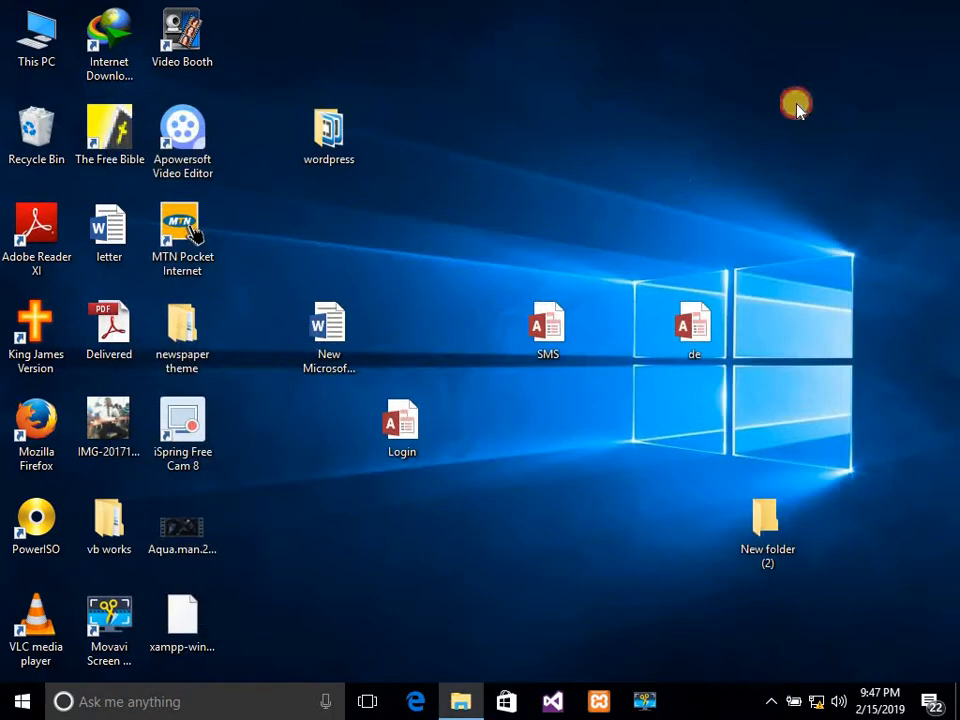
{"action": "left_click", "coordinate": [470, 698]}
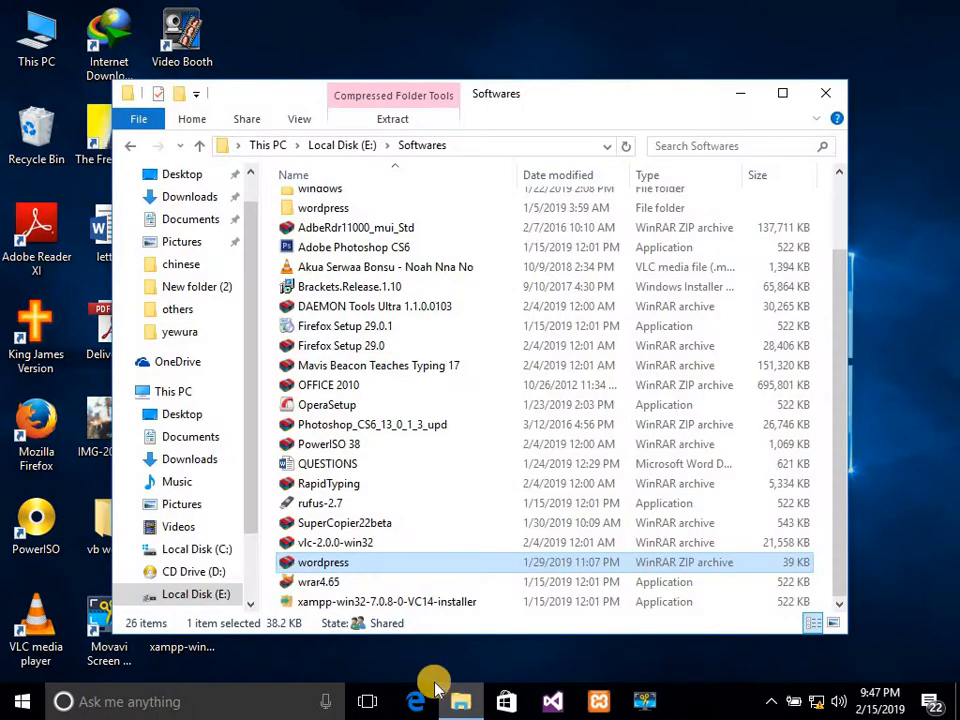
{"action": "left_click", "coordinate": [365, 606]}
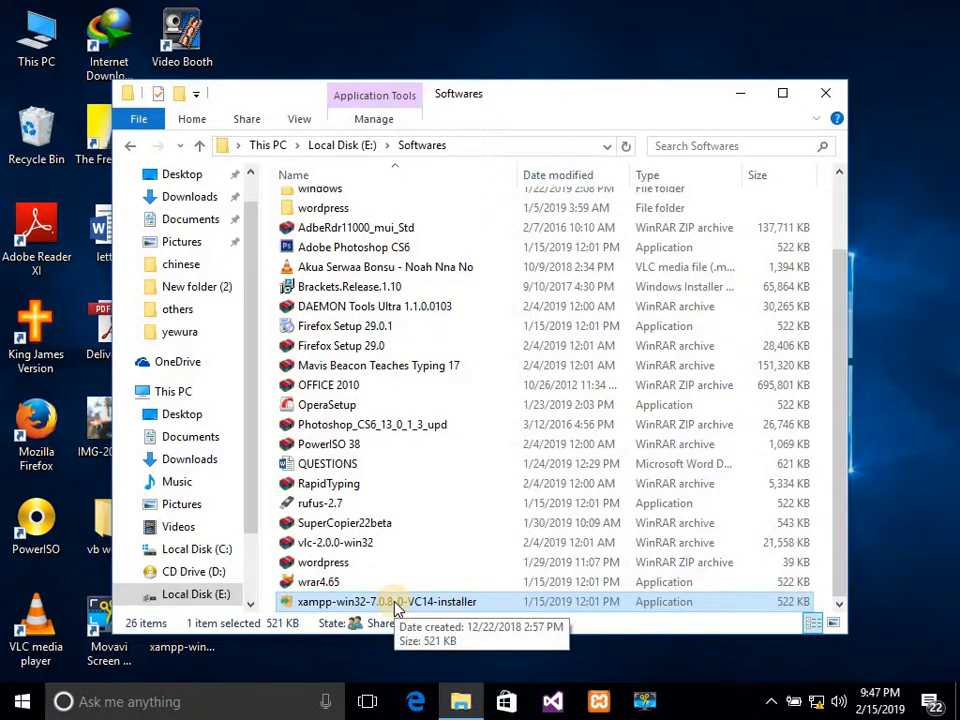
{"action": "double_click", "coordinate": [393, 601]}
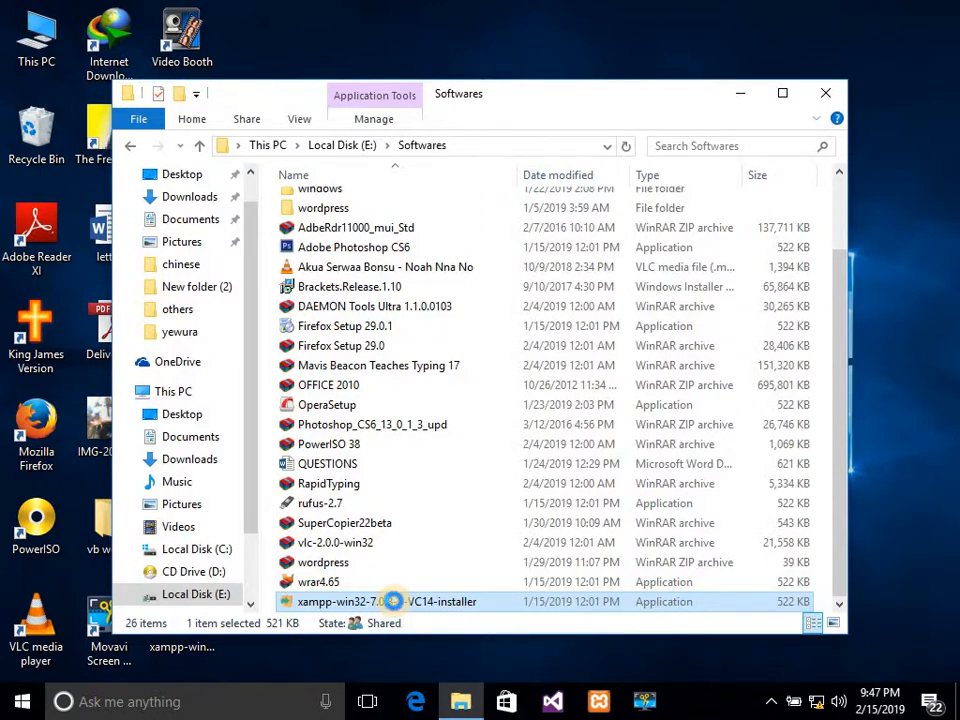
{"action": "right_click", "coordinate": [393, 601]}
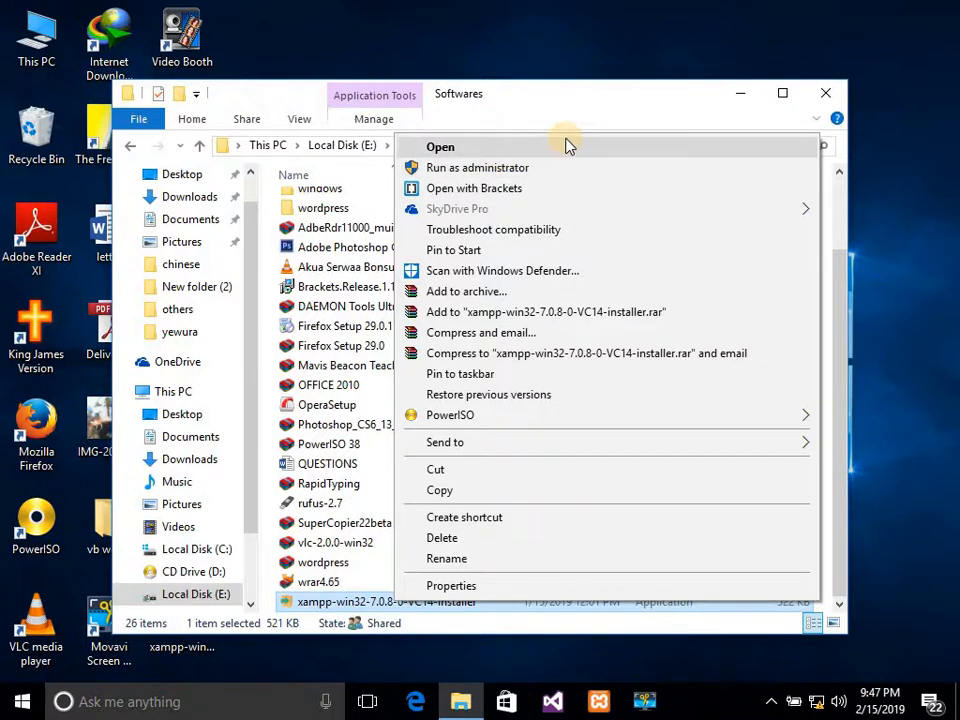
{"action": "left_click", "coordinate": [545, 52]}
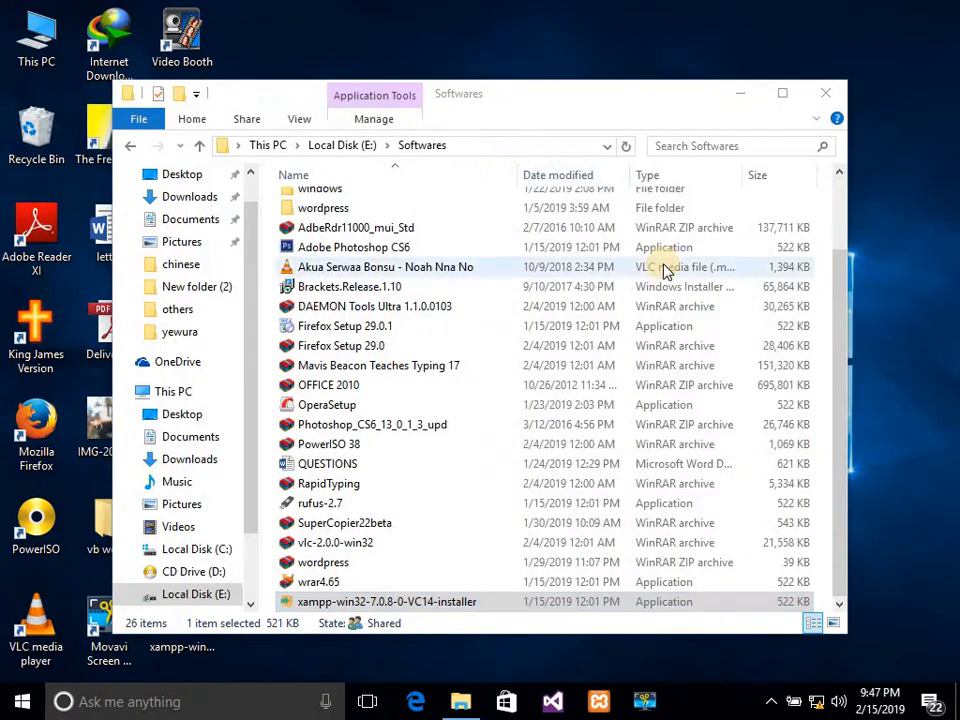
{"action": "left_click", "coordinate": [738, 95]}
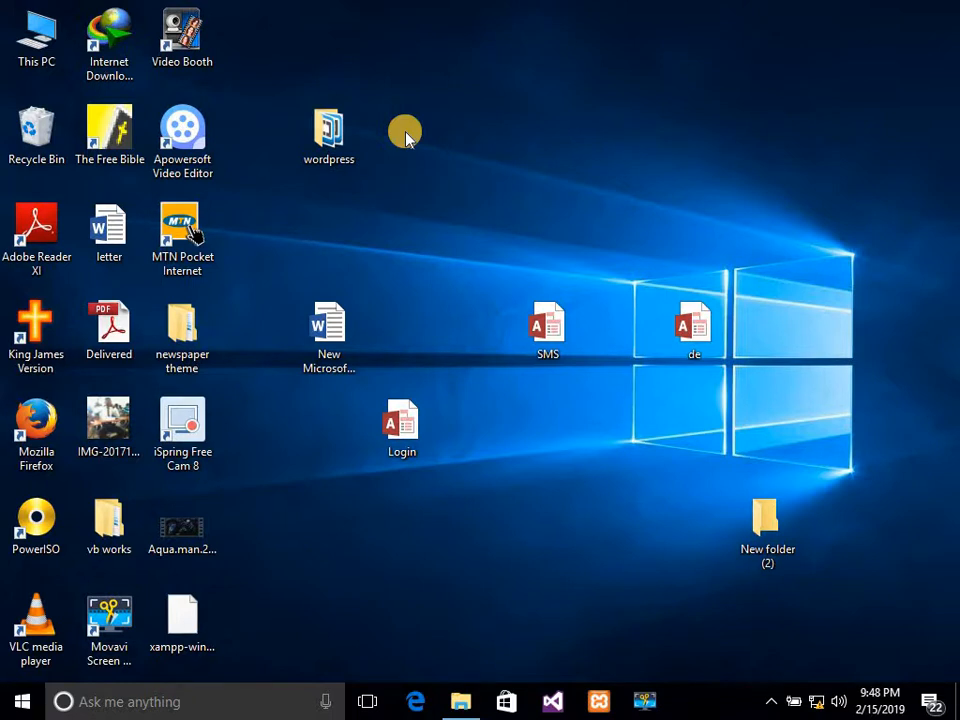
{"action": "double_click", "coordinate": [40, 40]}
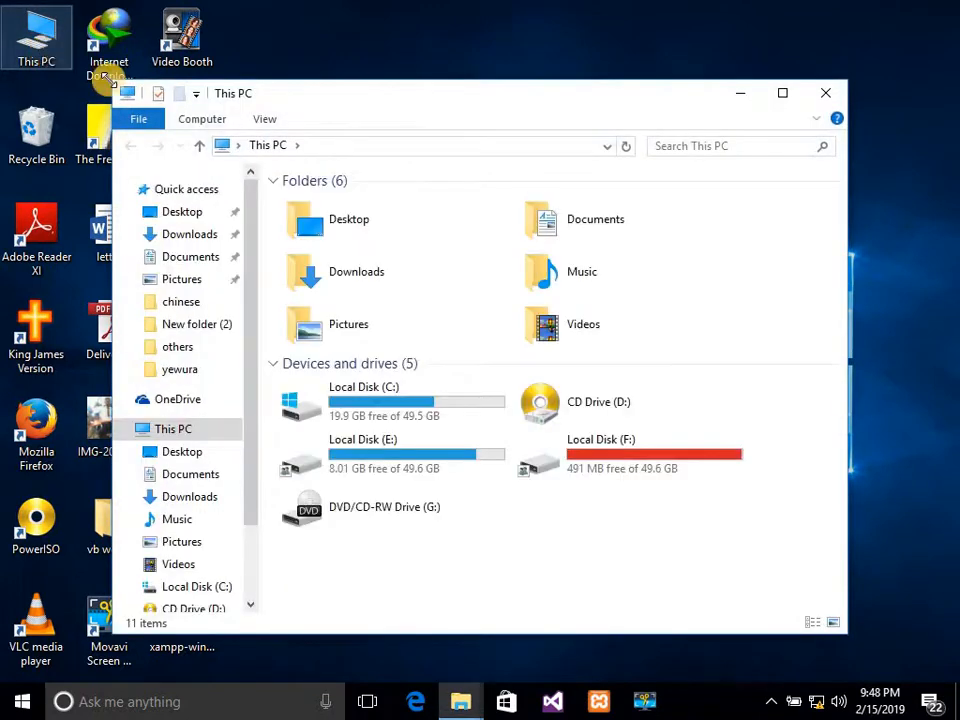
{"action": "double_click", "coordinate": [372, 398]}
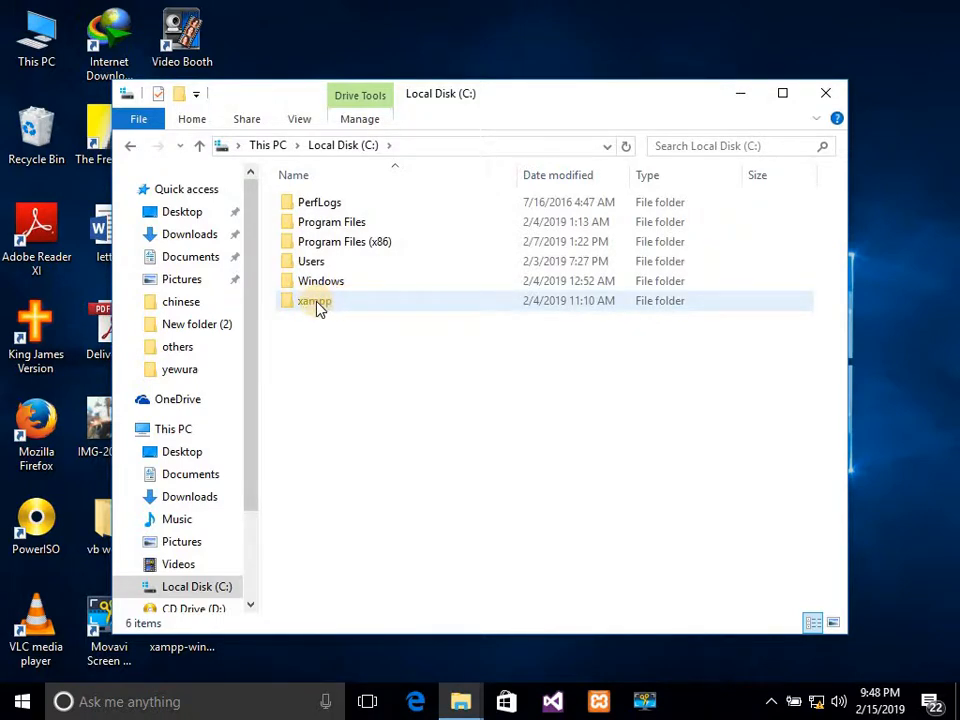
{"action": "mouse_move", "coordinate": [318, 309]}
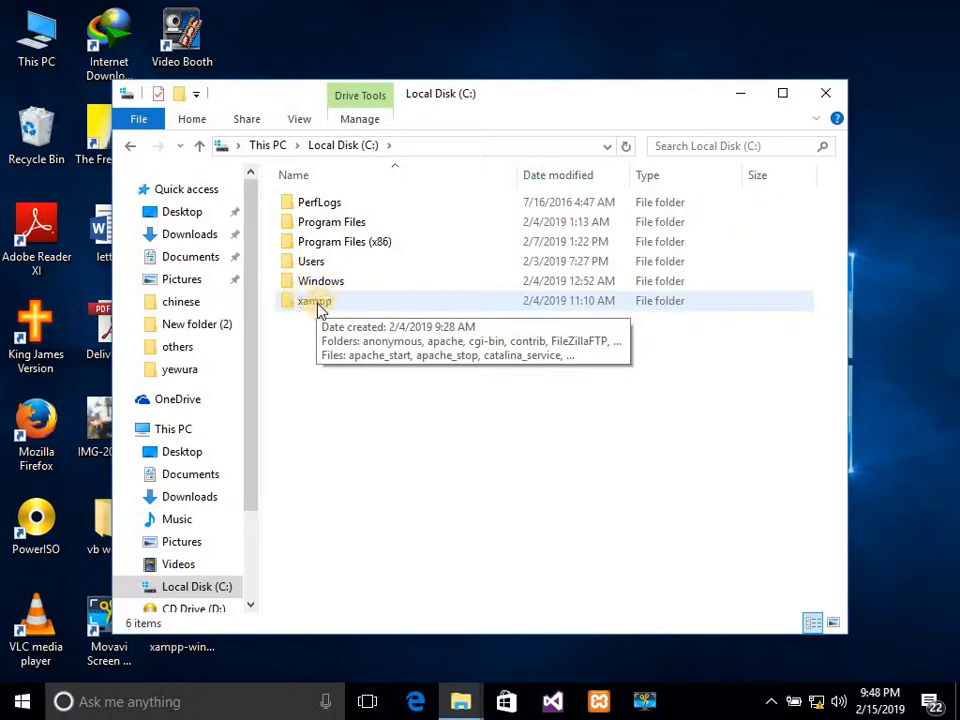
{"action": "double_click", "coordinate": [318, 301]}
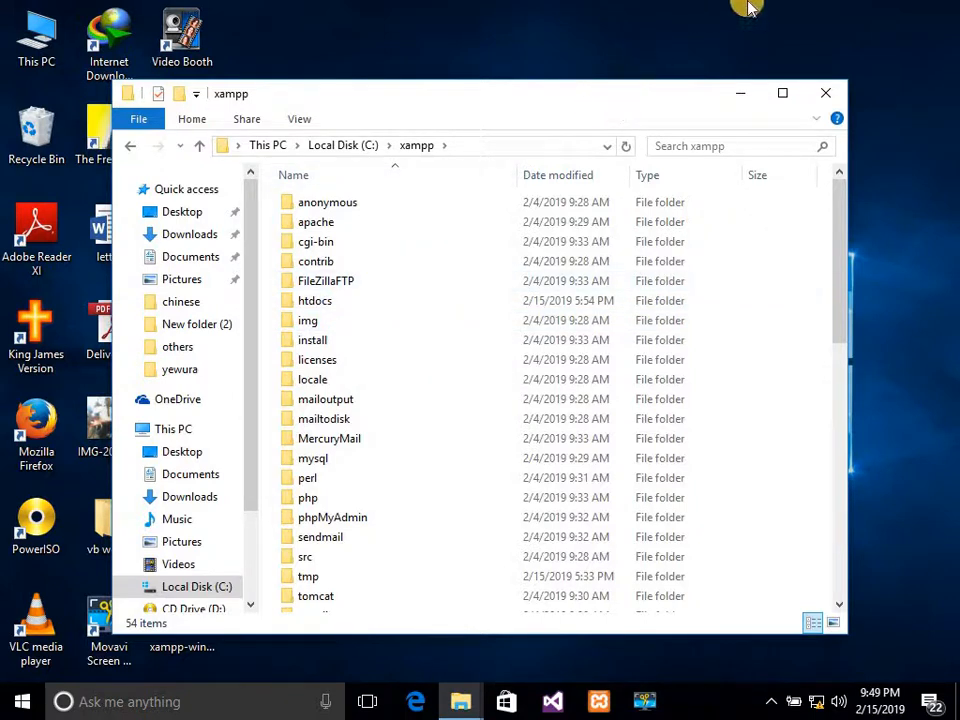
{"action": "left_click", "coordinate": [829, 94]}
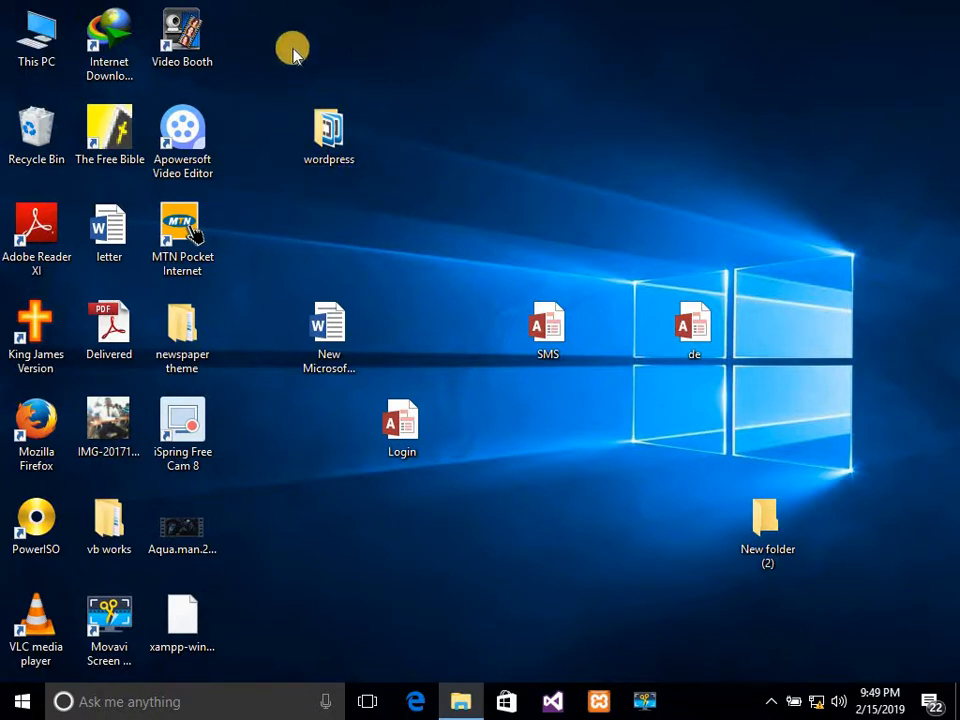
Open the desktop wordpress folder and bring up the Start menu app list.
{"action": "left_click", "coordinate": [335, 135]}
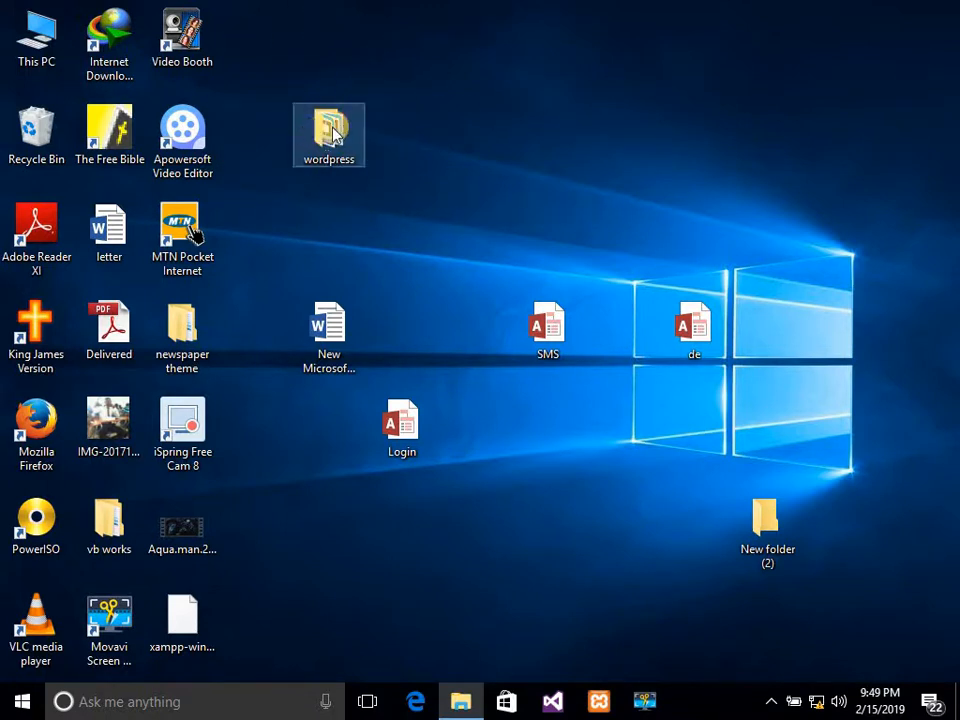
{"action": "double_click", "coordinate": [335, 135]}
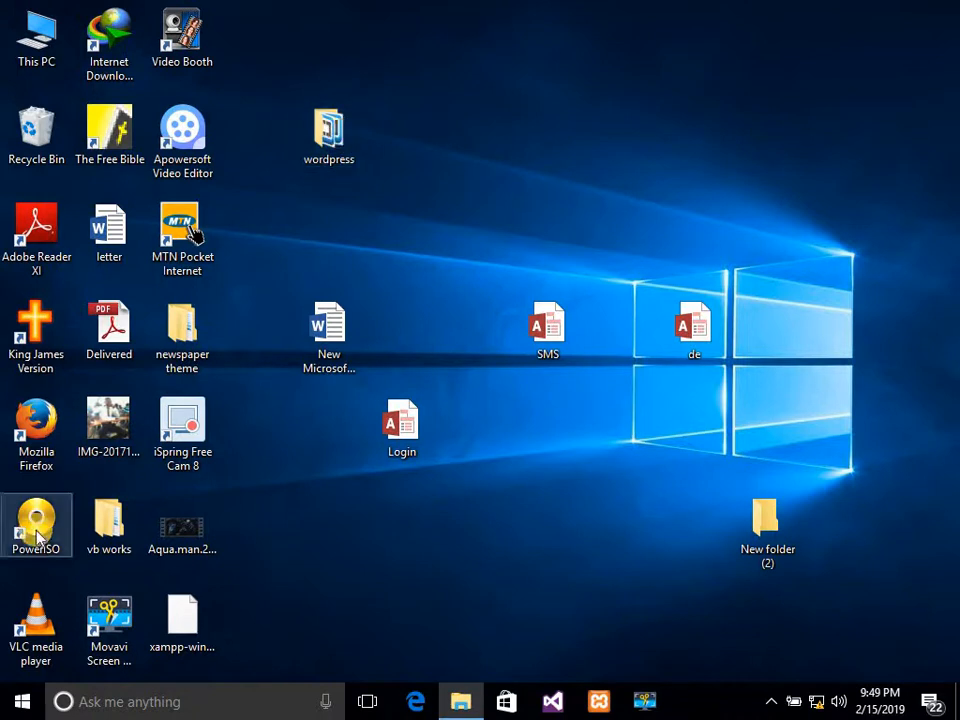
{"action": "left_click", "coordinate": [20, 705]}
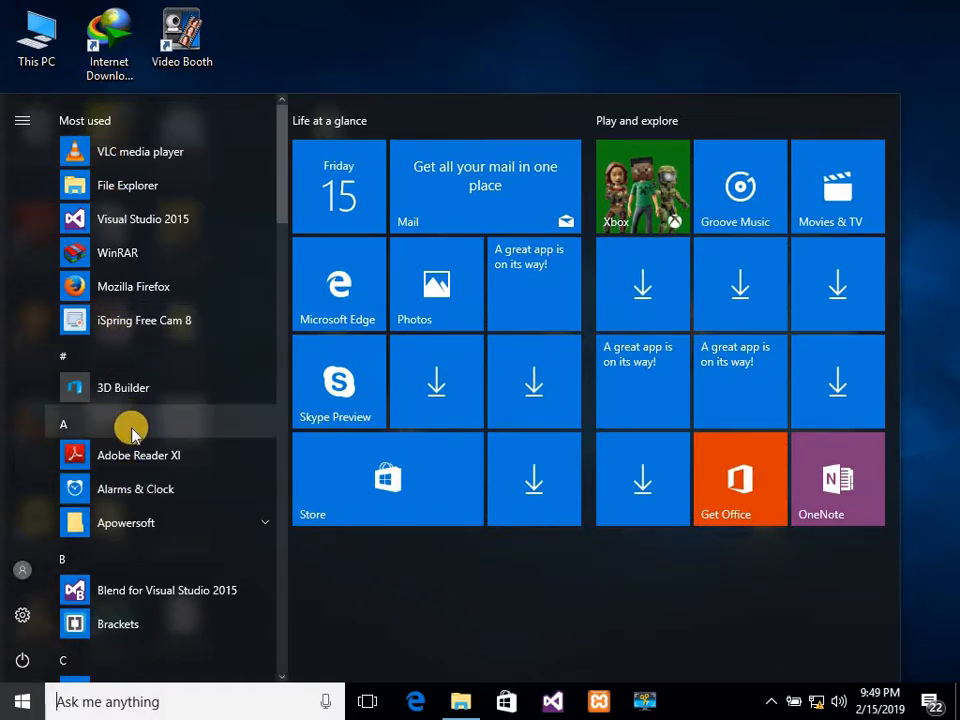
{"action": "left_click", "coordinate": [281, 677]}
{"action": "left_click", "coordinate": [281, 677]}
{"action": "left_click", "coordinate": [281, 677]}
{"action": "left_click", "coordinate": [281, 677]}
{"action": "left_click", "coordinate": [281, 677]}
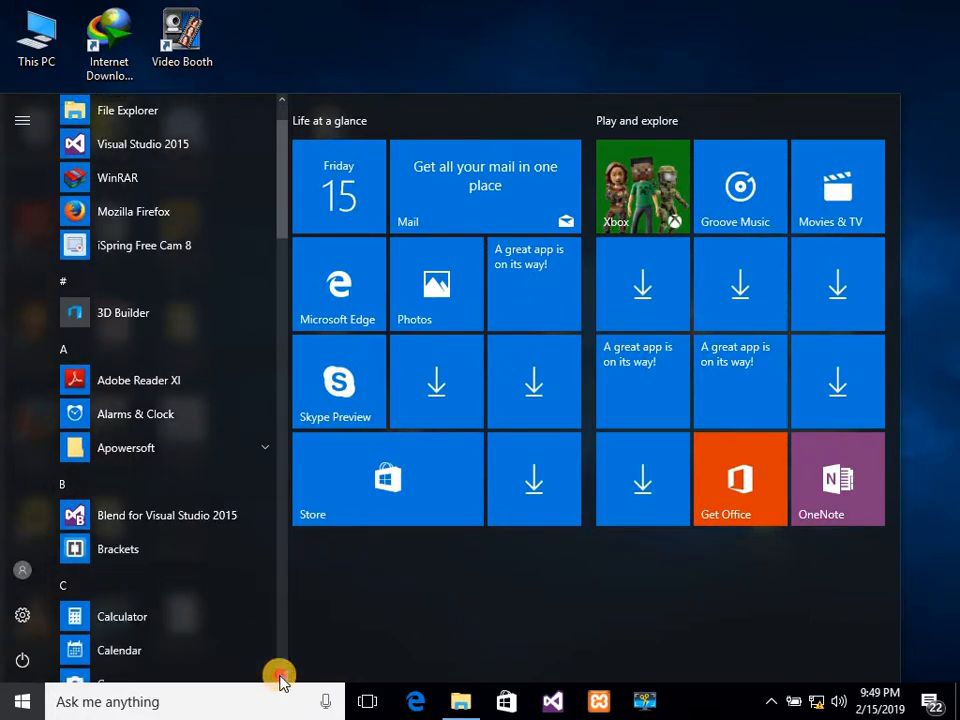
{"action": "left_click", "coordinate": [281, 677]}
{"action": "left_click", "coordinate": [281, 677]}
{"action": "left_click", "coordinate": [281, 677]}
{"action": "left_click", "coordinate": [281, 677]}
{"action": "left_click", "coordinate": [281, 677]}
{"action": "left_click", "coordinate": [281, 677]}
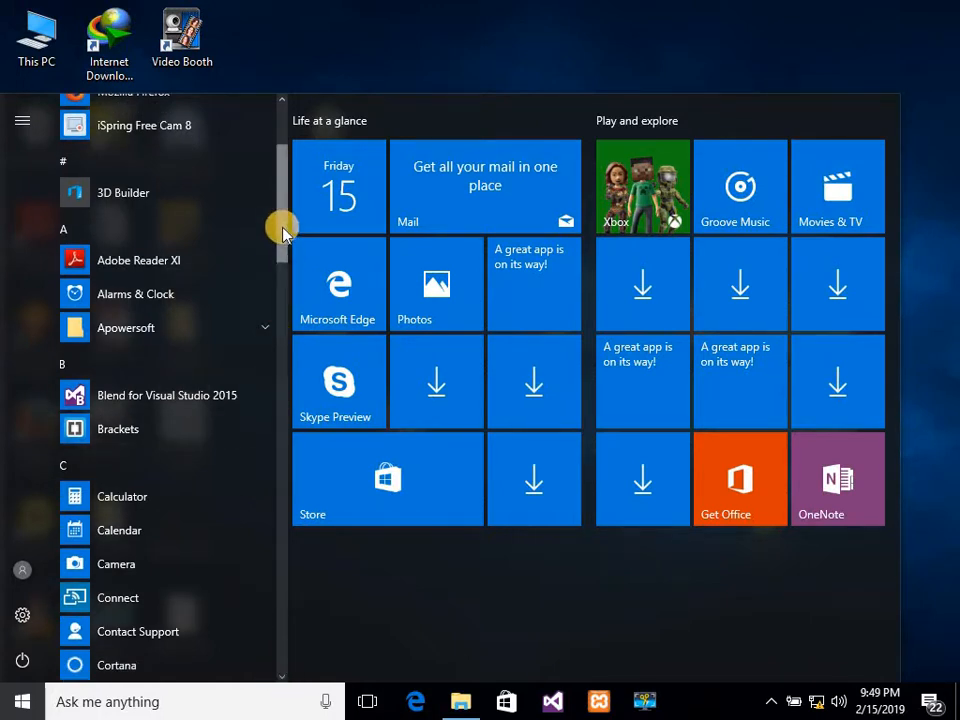
Scroll to the XAMPP group and launch XAMPP Control Panel.
{"action": "left_click_drag", "start_coordinate": [283, 228], "coordinate": [317, 641]}
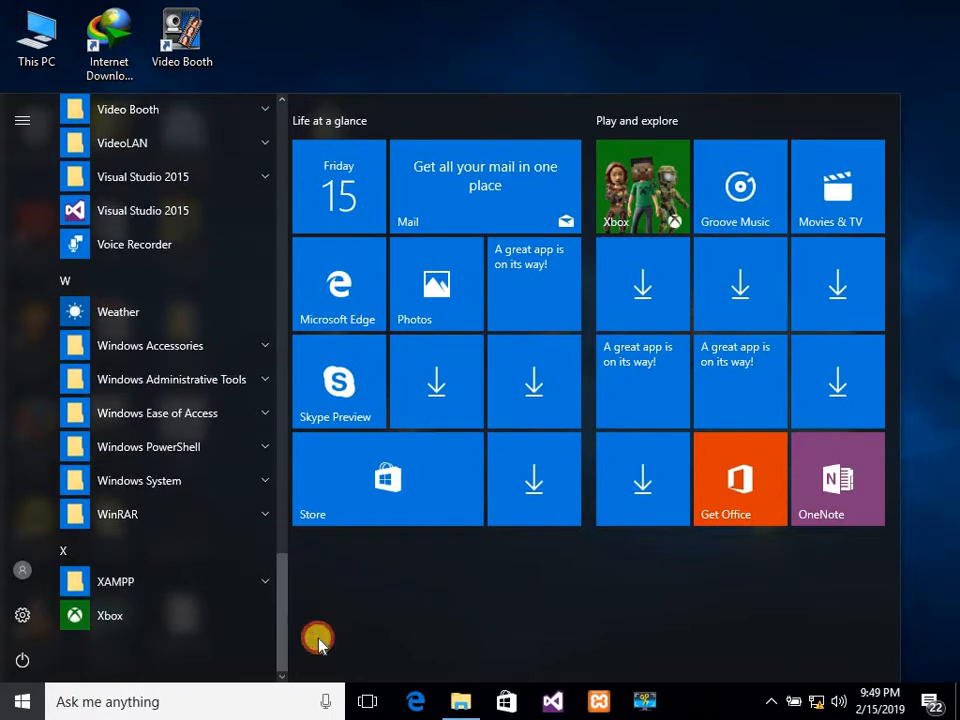
{"action": "left_click", "coordinate": [153, 585]}
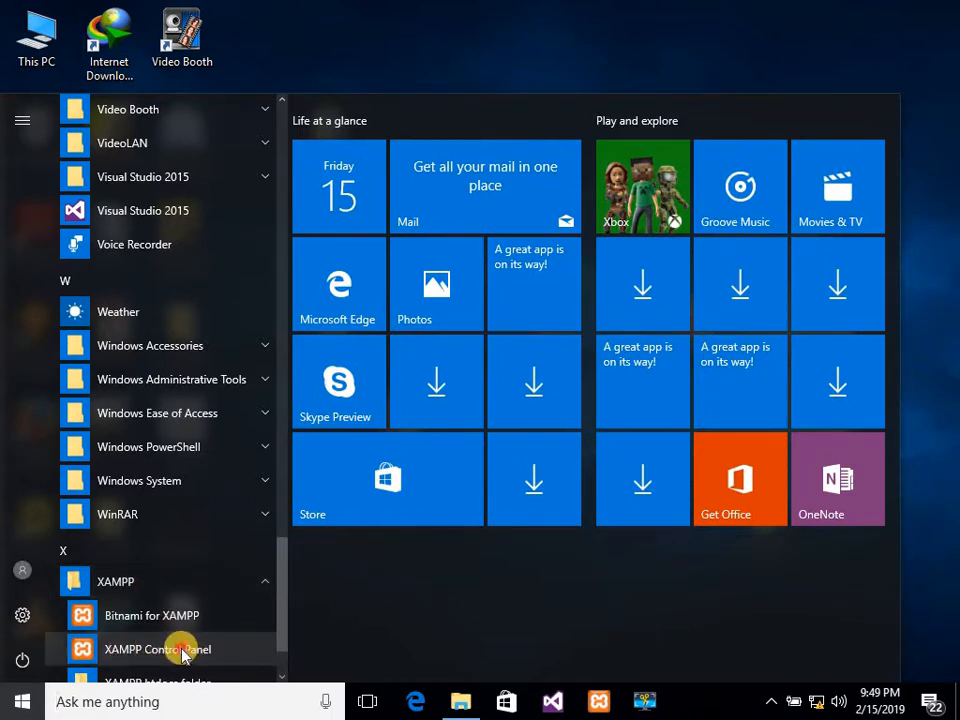
{"action": "left_click", "coordinate": [183, 651]}
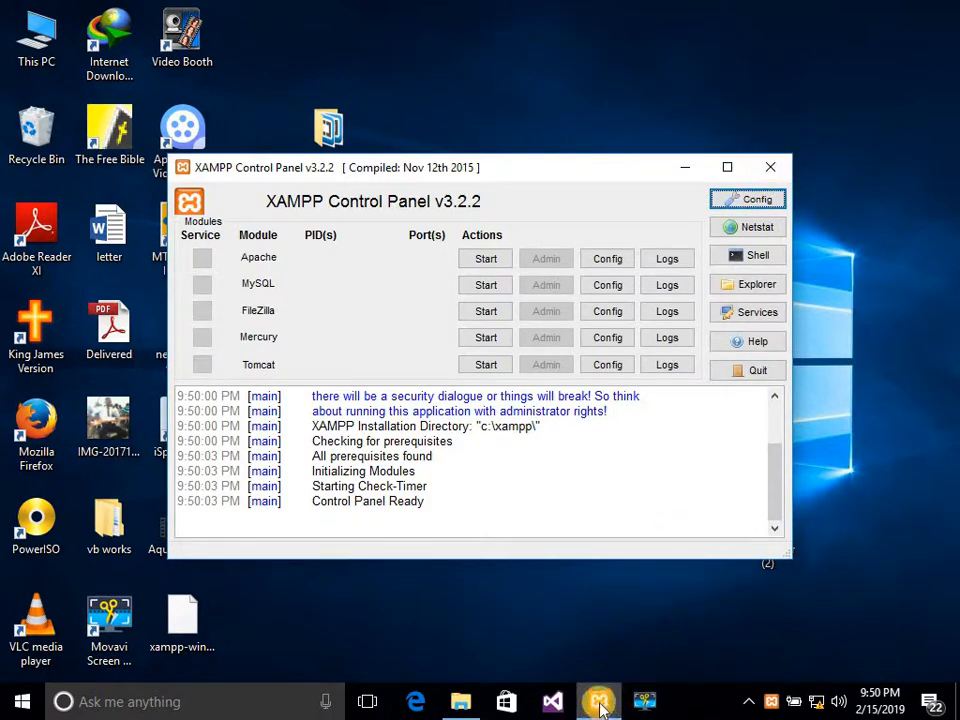
Bring the XAMPP Control Panel to the front with all modules still stopped.
{"action": "left_click", "coordinate": [14, 710]}
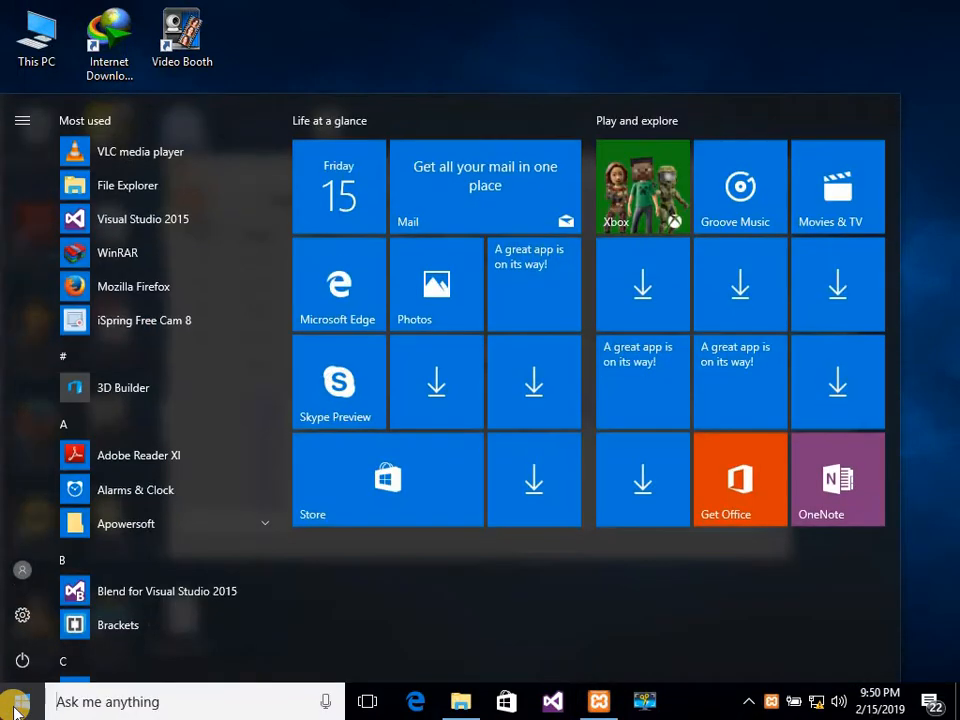
{"action": "left_click", "coordinate": [330, 28]}
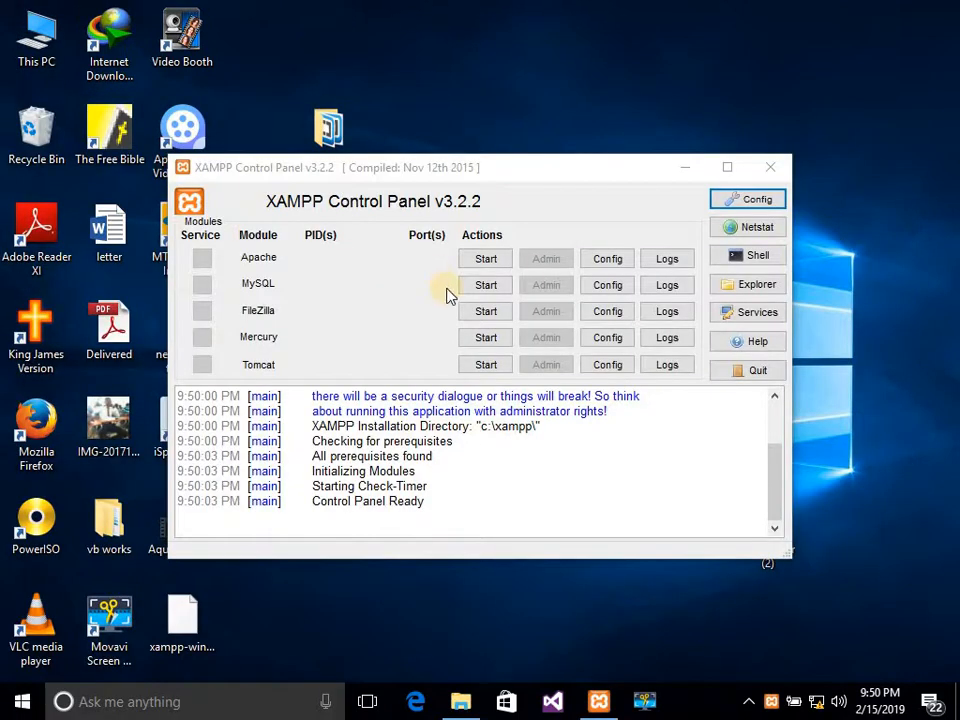
{"action": "left_click", "coordinate": [604, 707]}
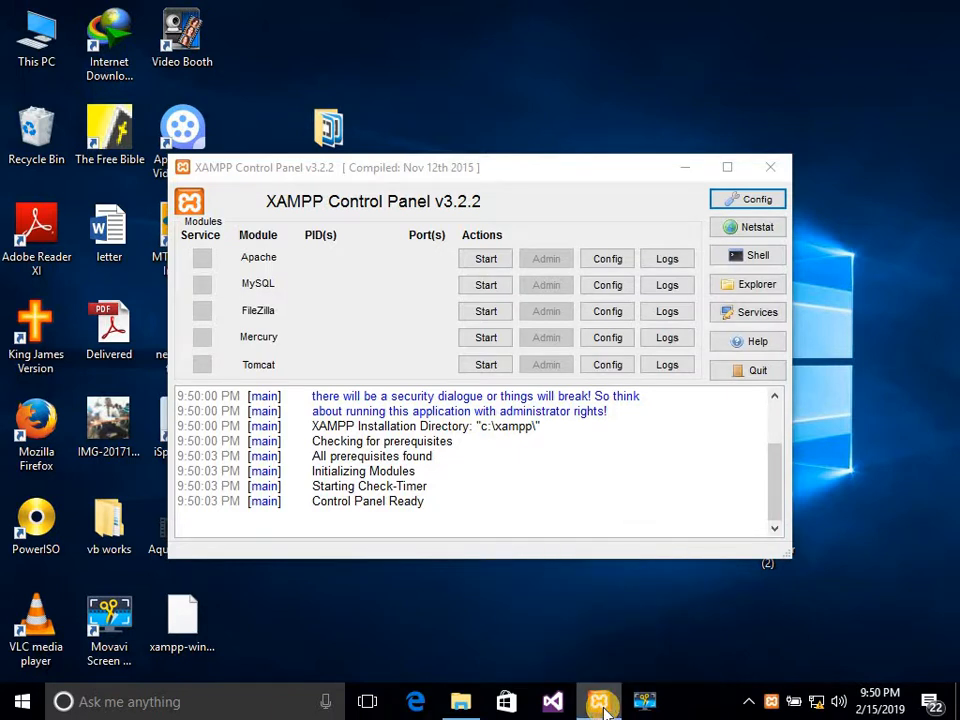
{"action": "right_click", "coordinate": [604, 707]}
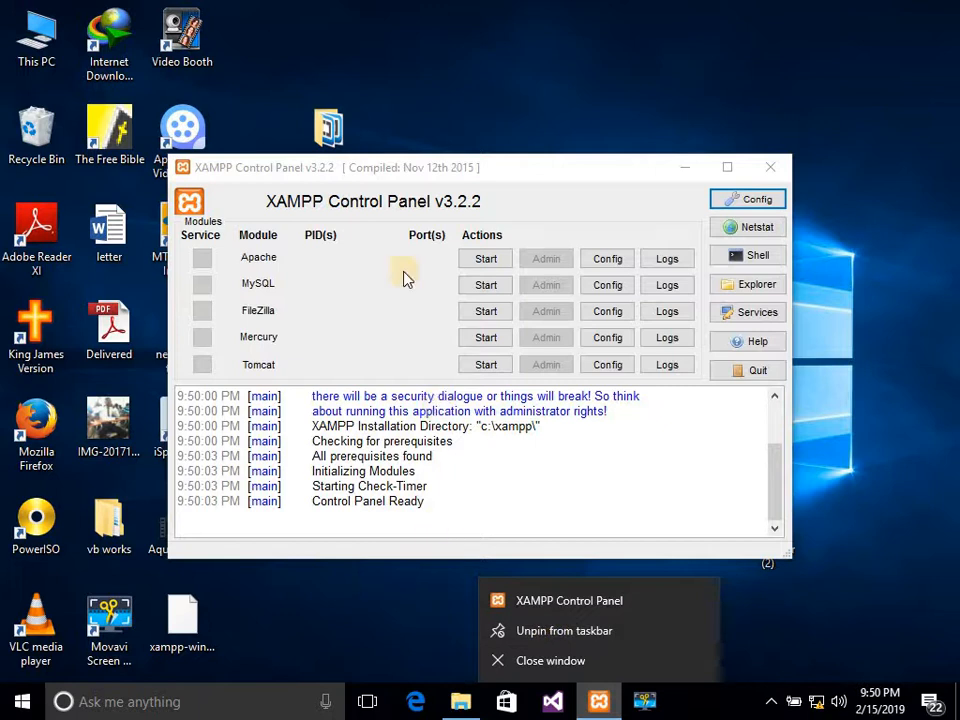
{"action": "left_click", "coordinate": [363, 347]}
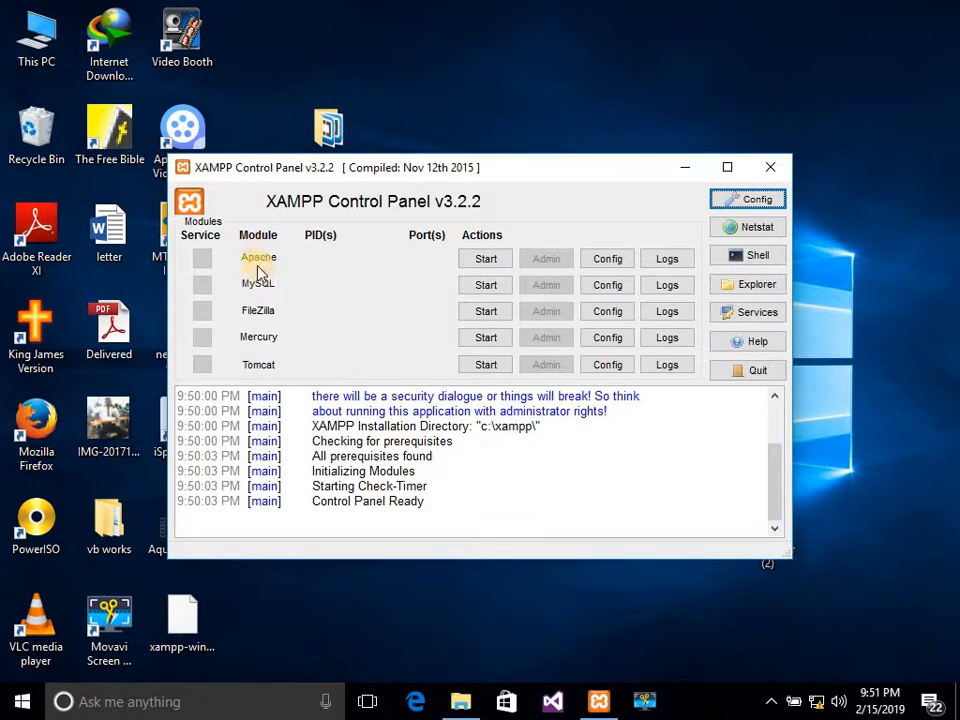
Start Apache (ports 80, 443) and MySQL (3306), then minimize the control panel.
{"action": "left_click", "coordinate": [481, 263]}
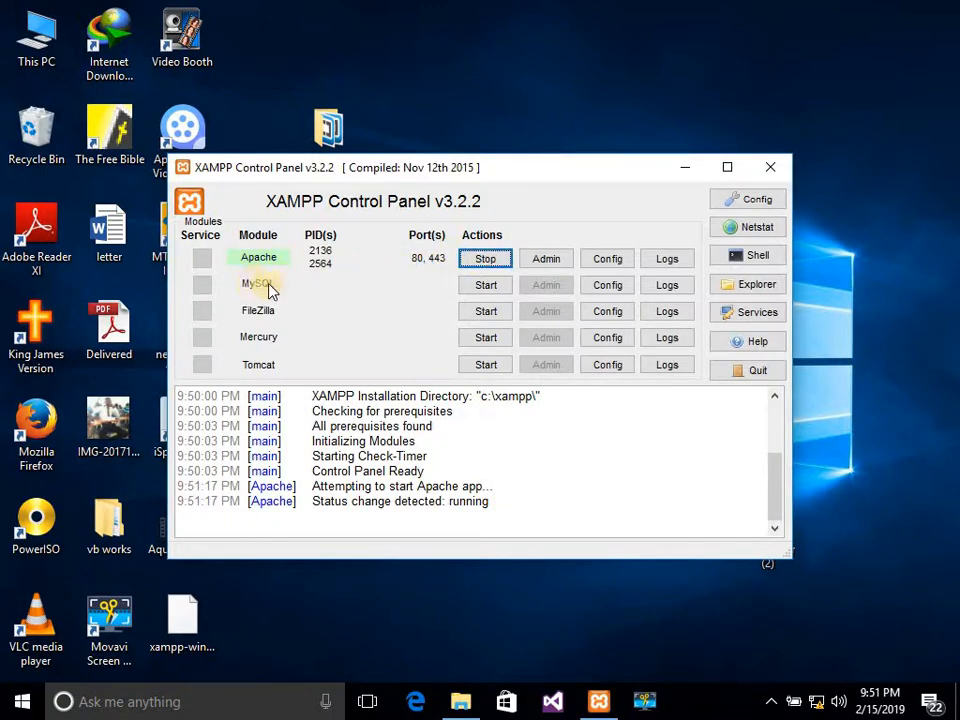
{"action": "left_click", "coordinate": [484, 288]}
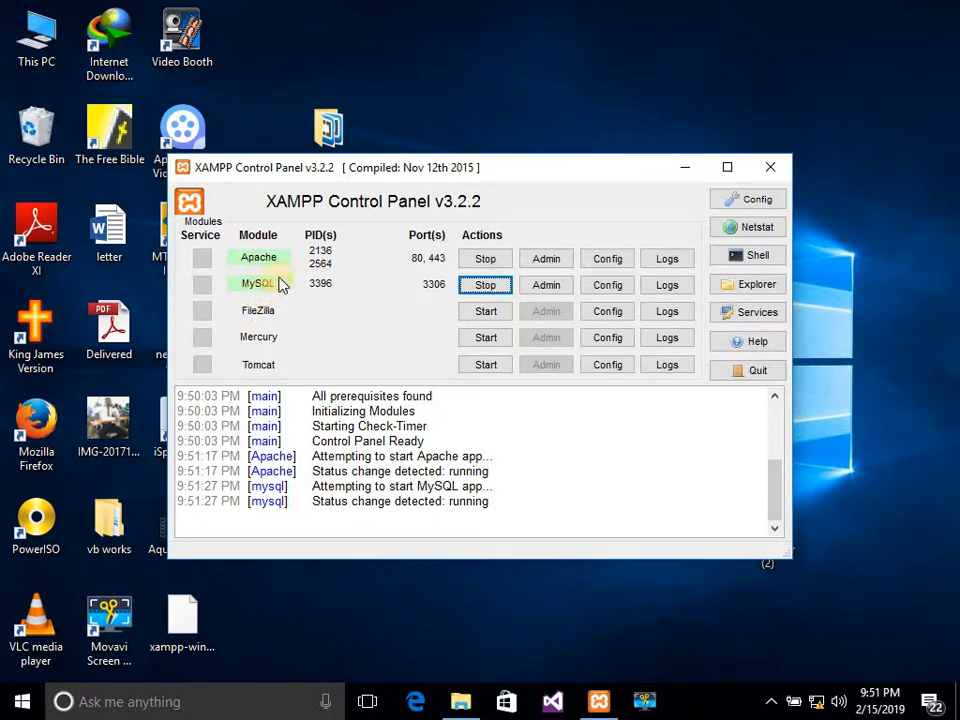
{"action": "left_click", "coordinate": [684, 168]}
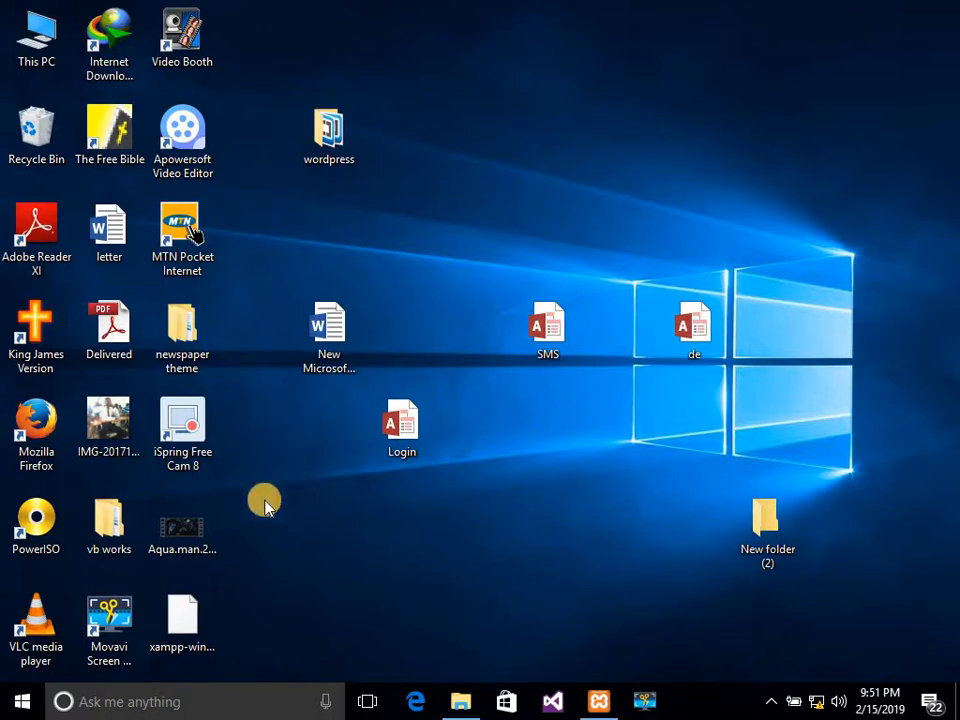
Launch Mozilla Firefox from its desktop shortcut.
{"action": "left_click", "coordinate": [145, 518]}
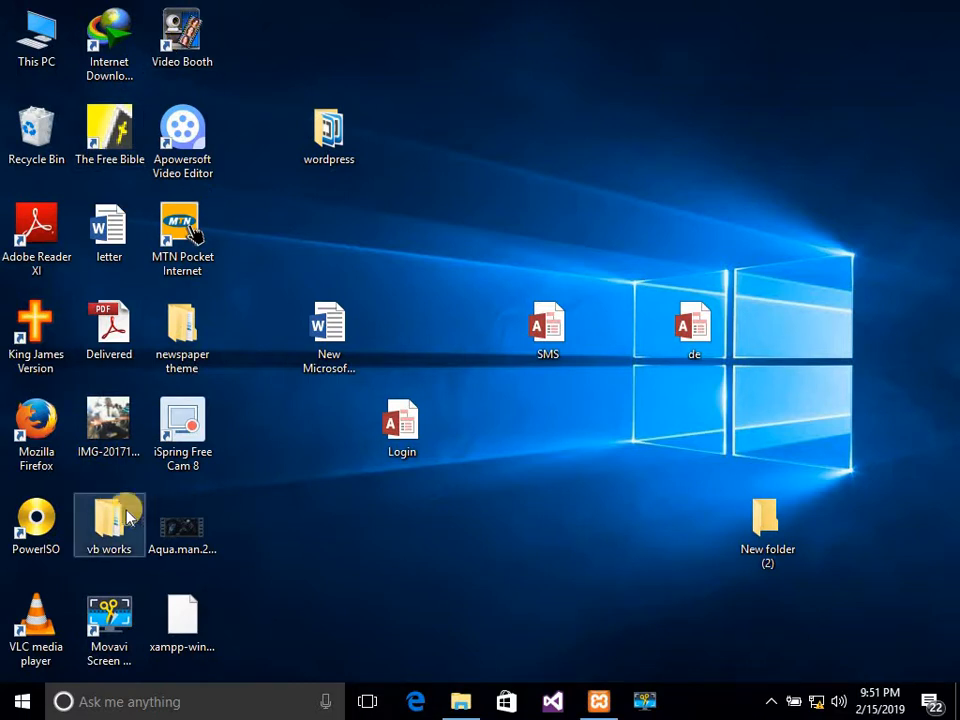
{"action": "left_click", "coordinate": [38, 432]}
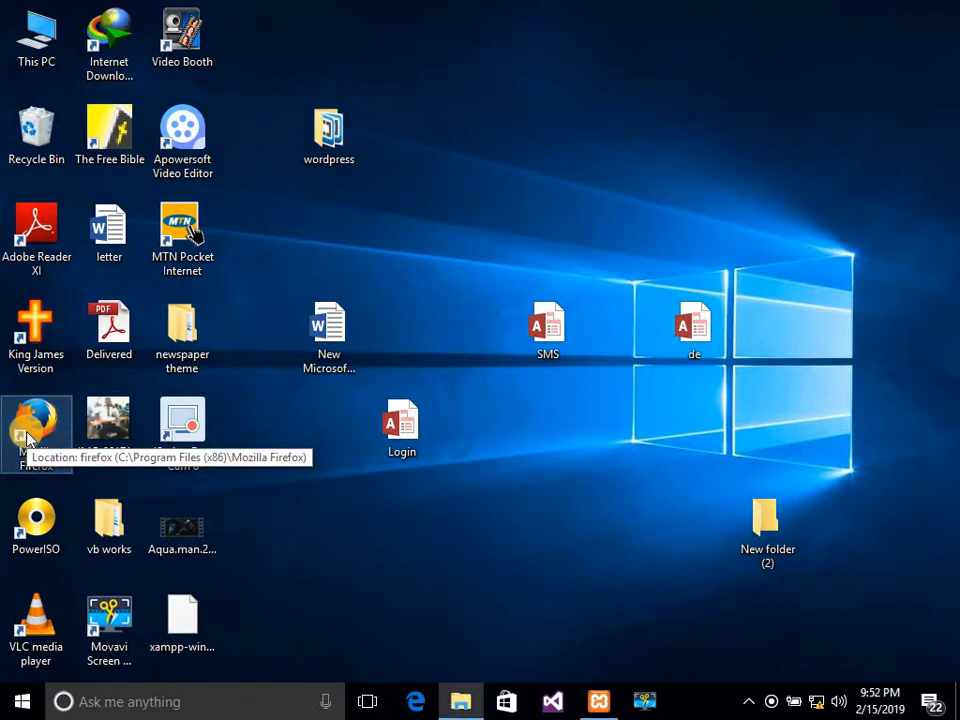
{"action": "double_click", "coordinate": [27, 436]}
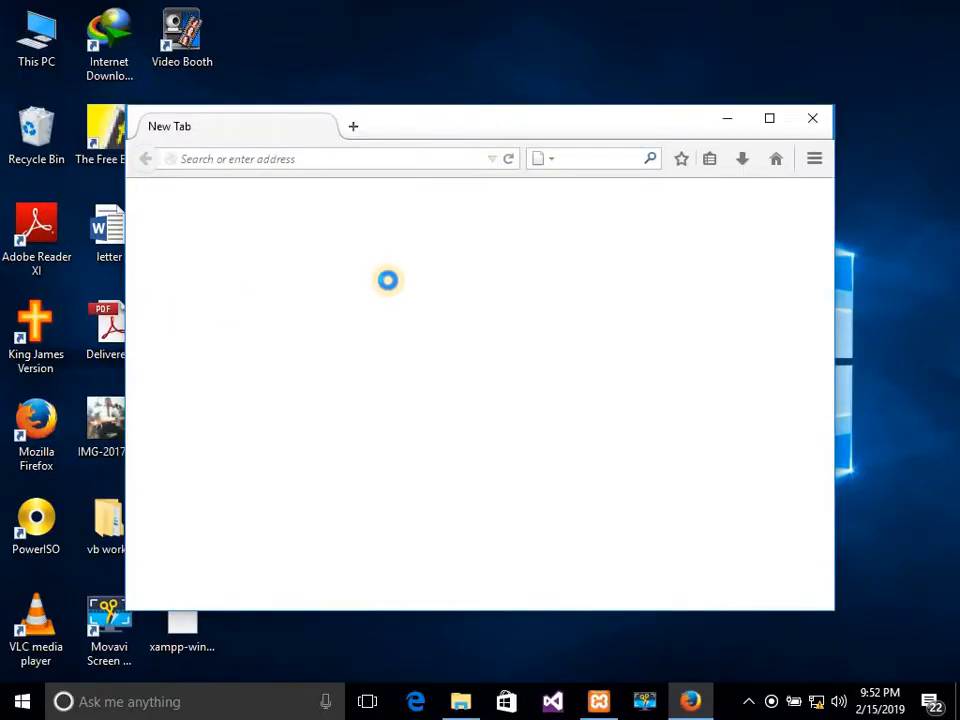
Maximize Firefox, load localhost, and follow the dashboard's phpMyAdmin link.
{"action": "left_click", "coordinate": [771, 121]}
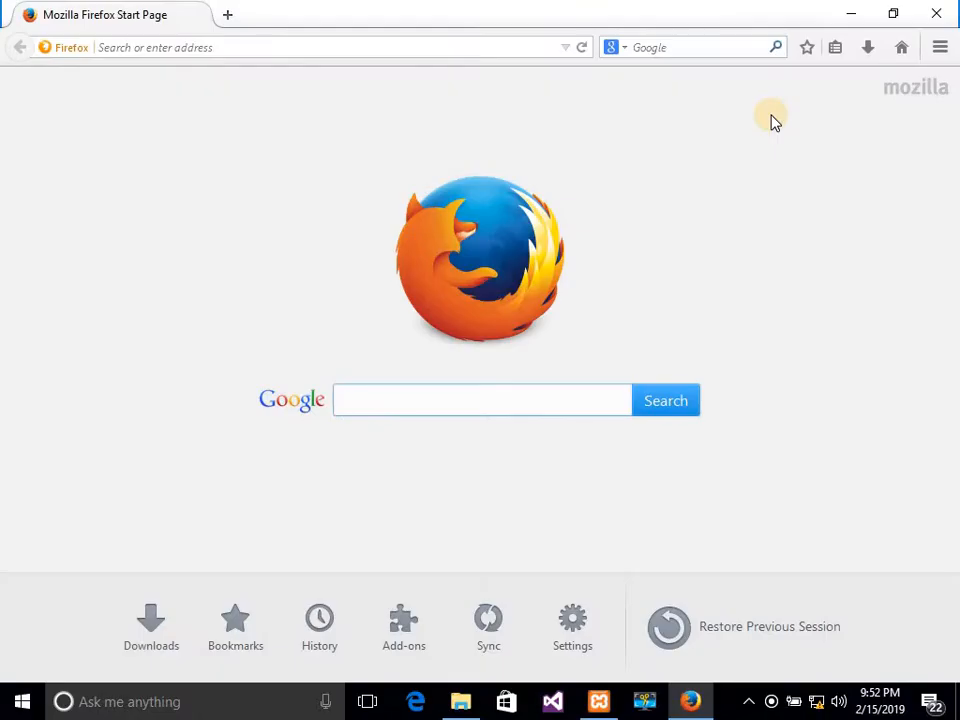
{"action": "left_click", "coordinate": [297, 44]}
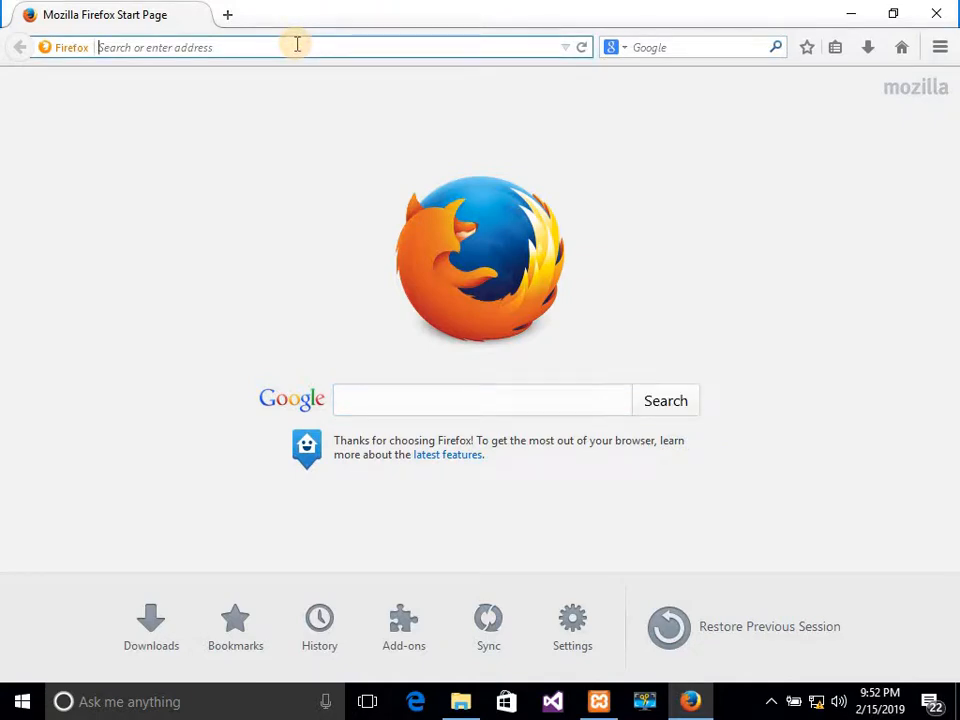
{"action": "type", "text": "l"}
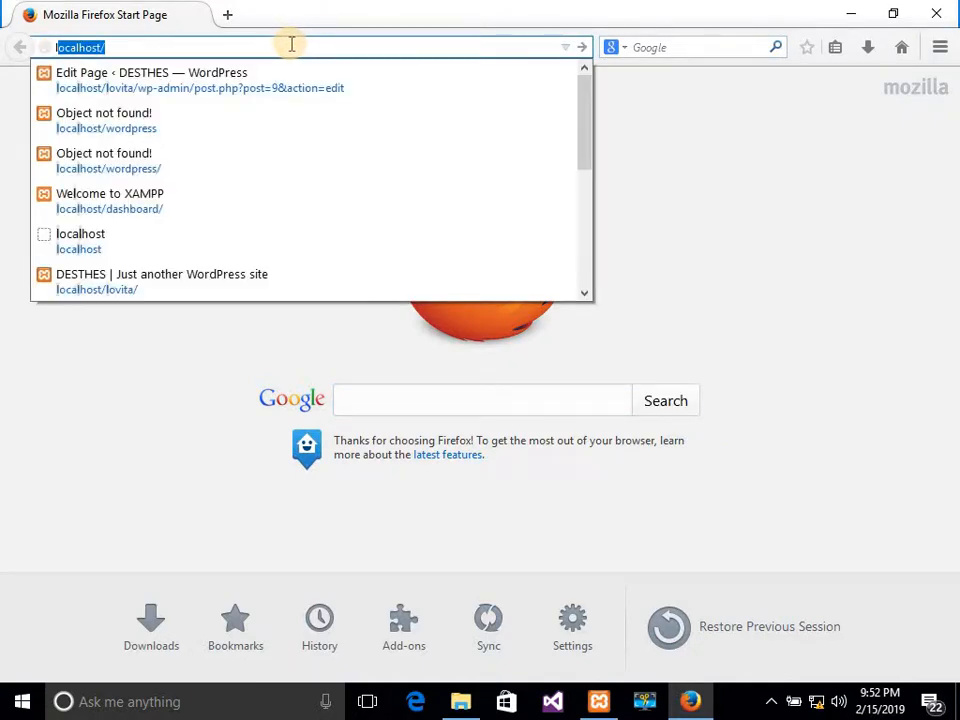
{"action": "key", "text": "Escape"}
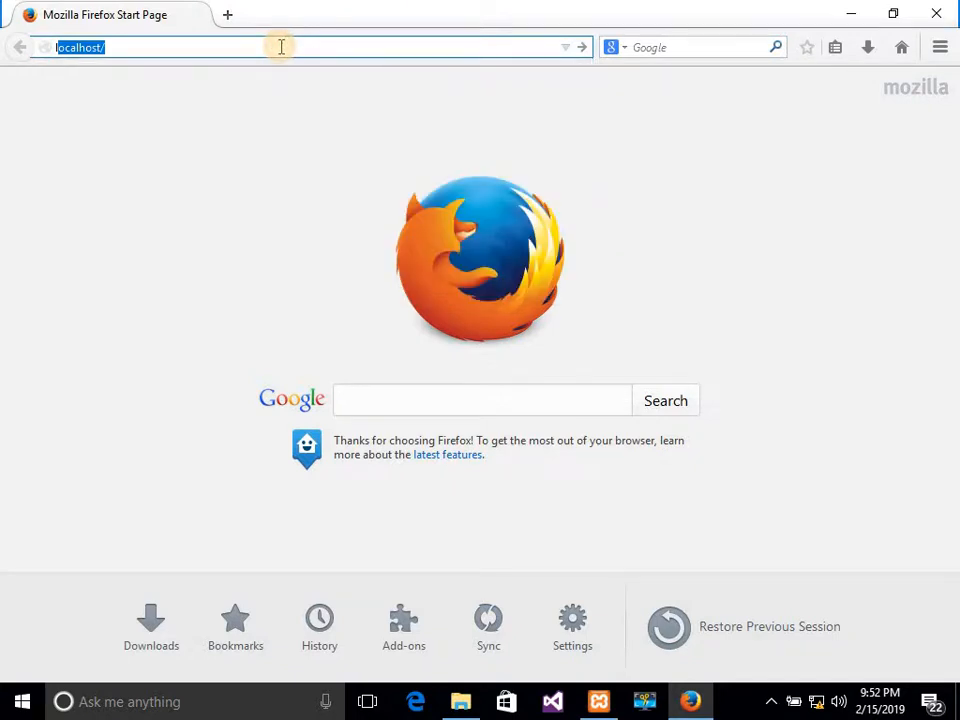
{"action": "left_click", "coordinate": [281, 47]}
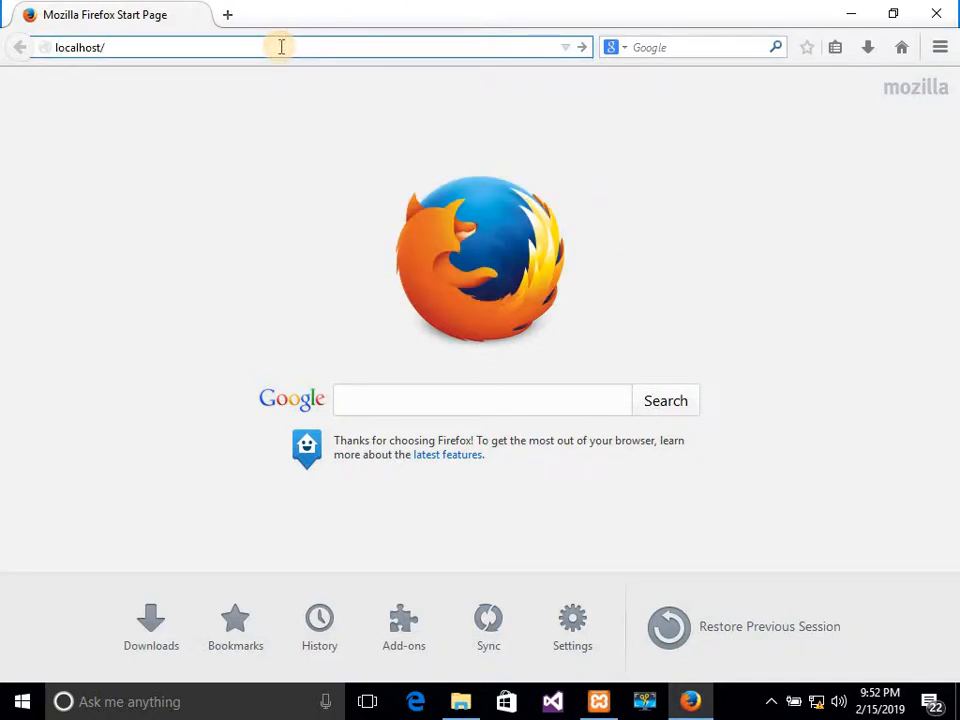
{"action": "key", "text": "Return"}
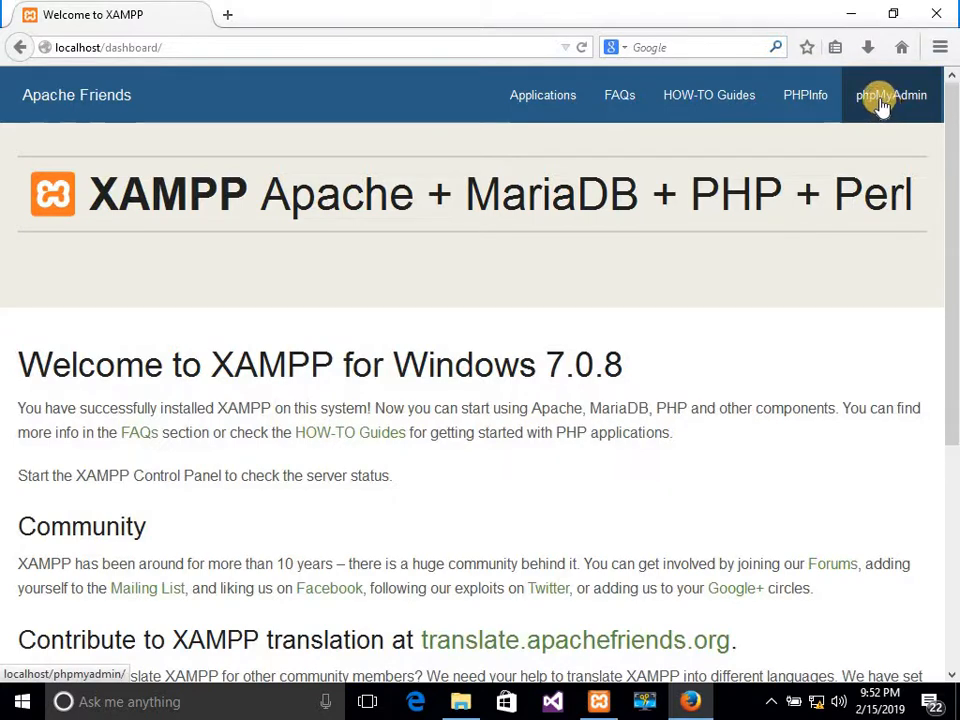
{"action": "left_click", "coordinate": [882, 105]}
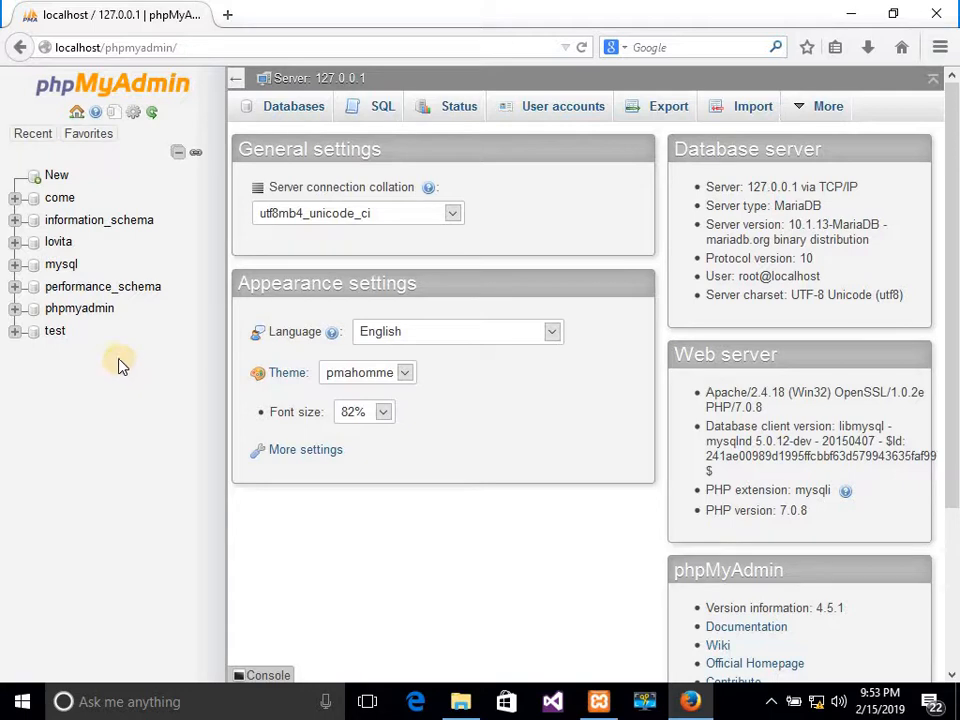
Switch to the Databases tab listing all 7 databases.
{"action": "left_click", "coordinate": [293, 106]}
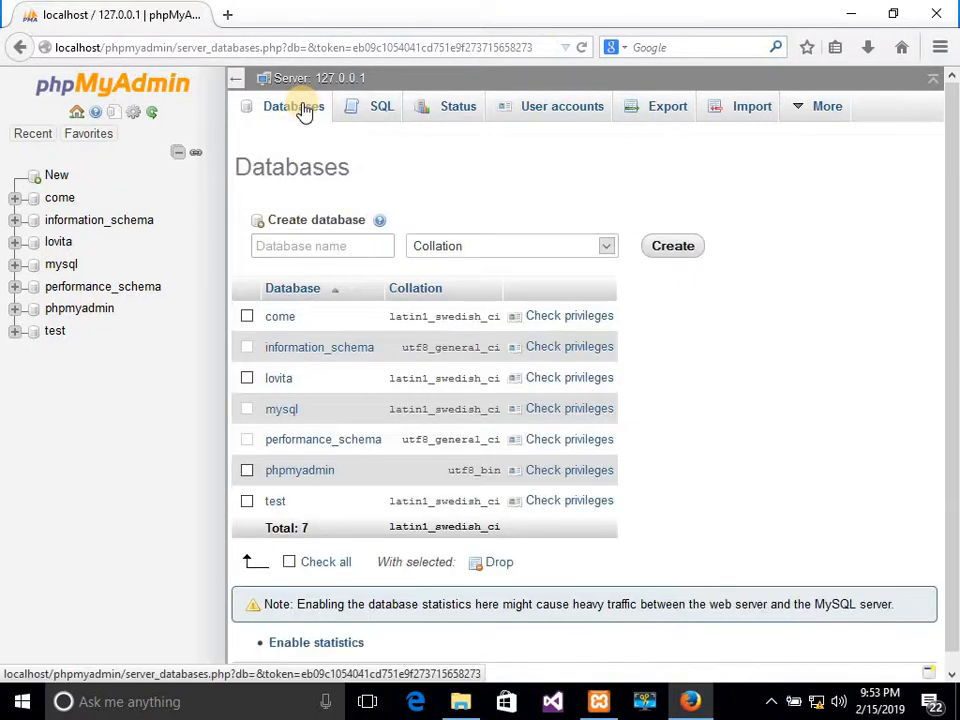
Create a database named 'data' and go back to the phpMyAdmin home page.
{"action": "left_click", "coordinate": [315, 245]}
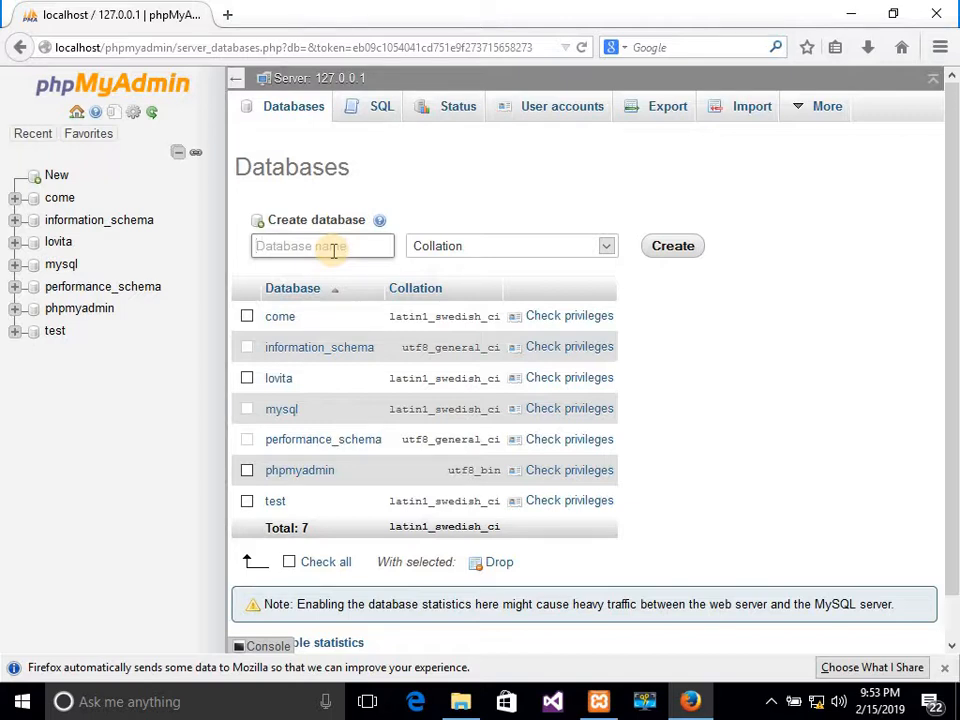
{"action": "type", "text": "data"}
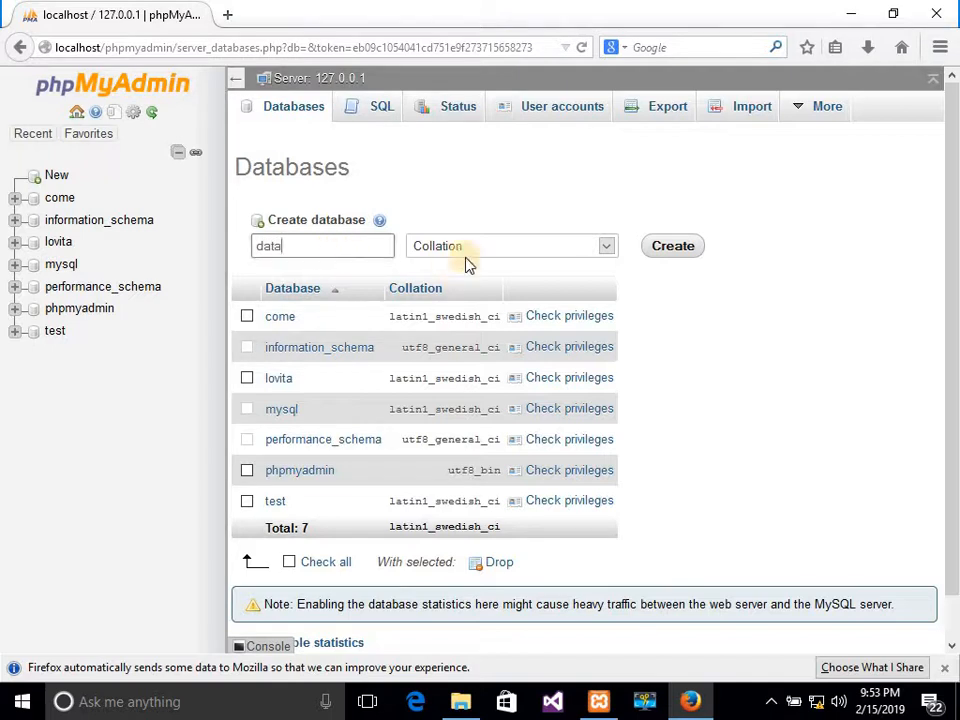
{"action": "left_click", "coordinate": [671, 248]}
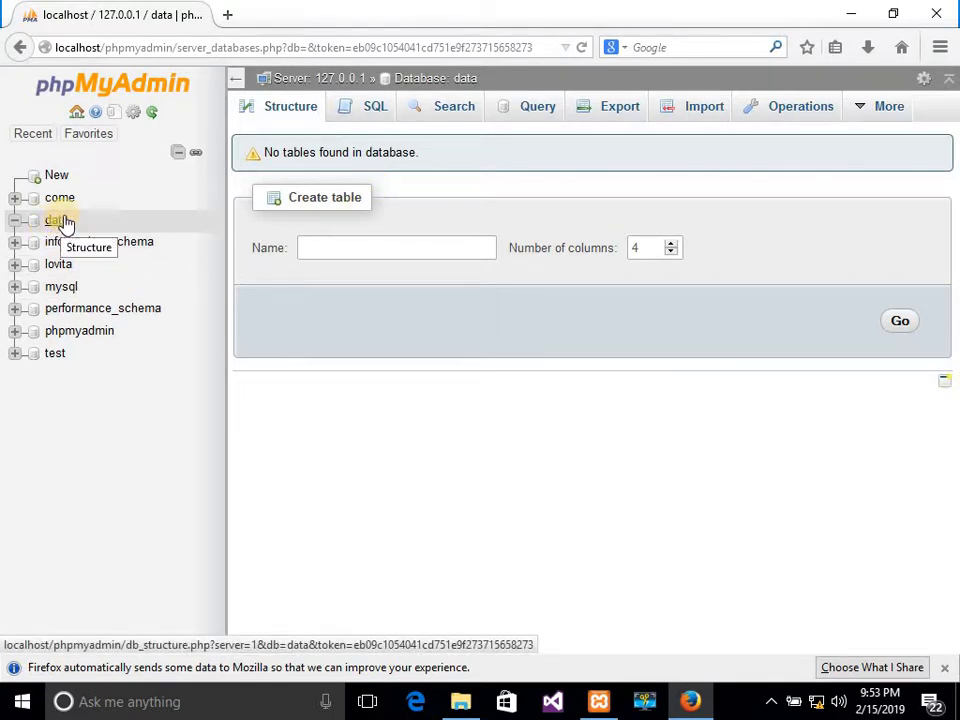
{"action": "left_click", "coordinate": [77, 121]}
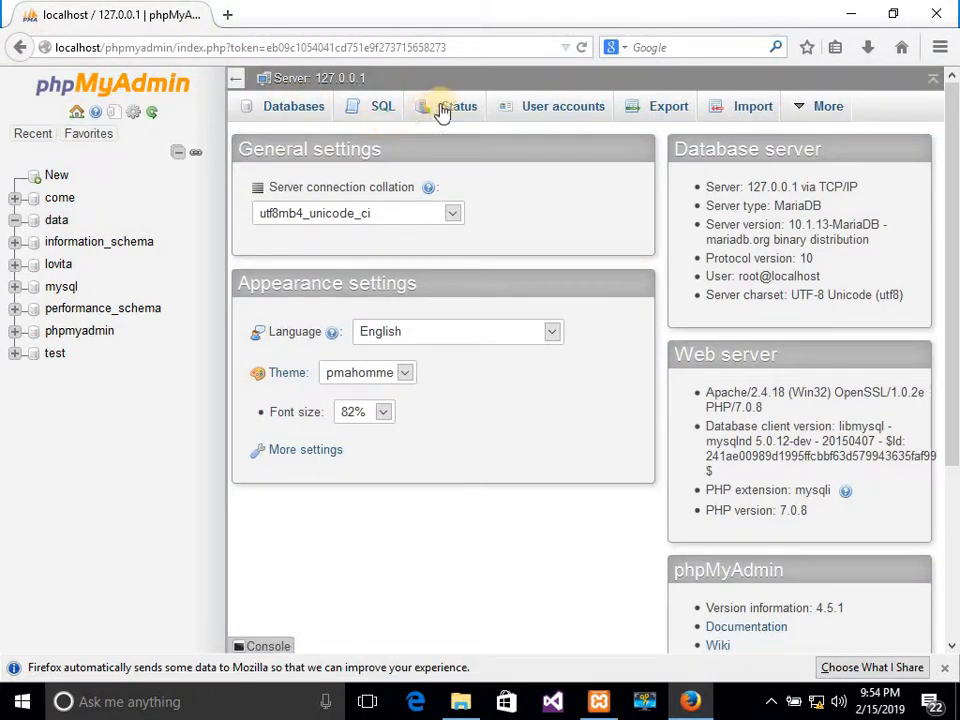
Go to User accounts and open the Add user account form.
{"action": "left_click", "coordinate": [548, 115]}
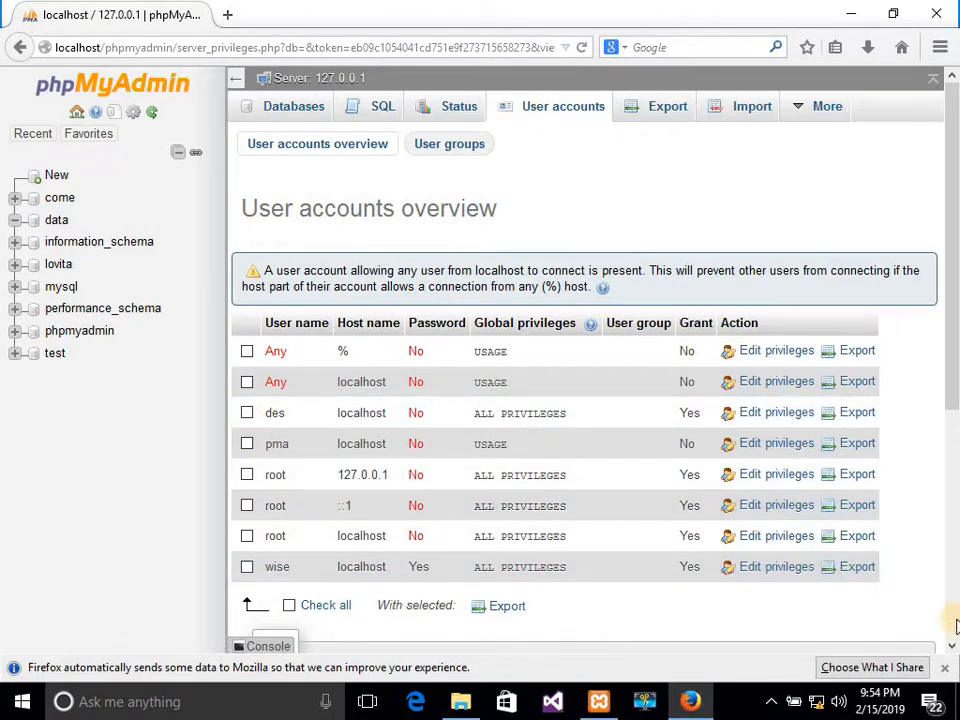
{"action": "scroll", "coordinate": [949, 635], "scroll_direction": "down", "scroll_amount": 3}
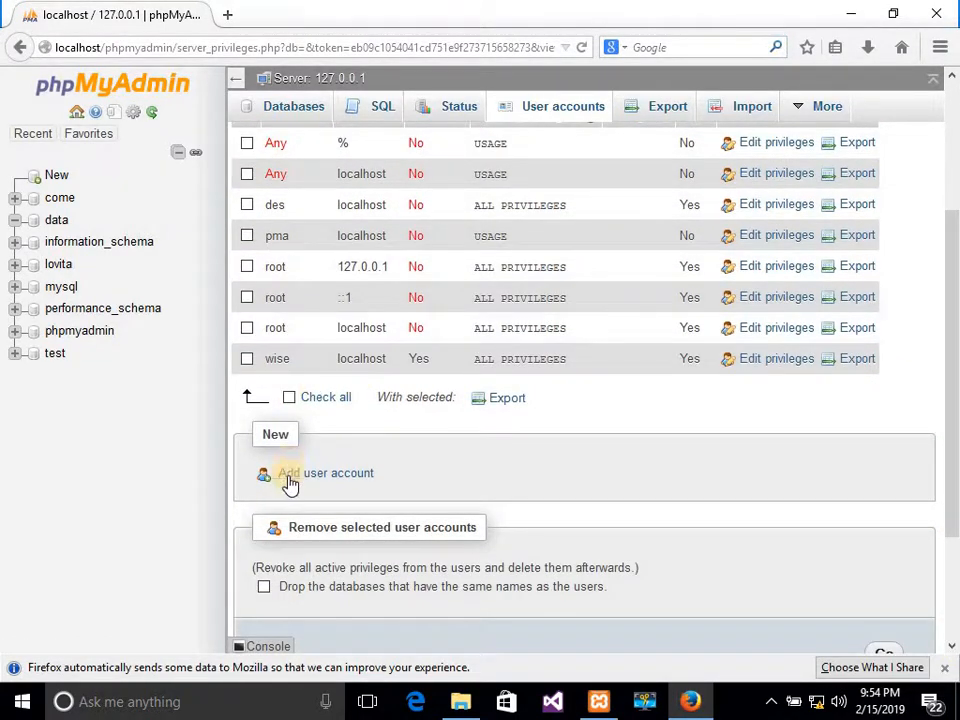
{"action": "left_click", "coordinate": [350, 474]}
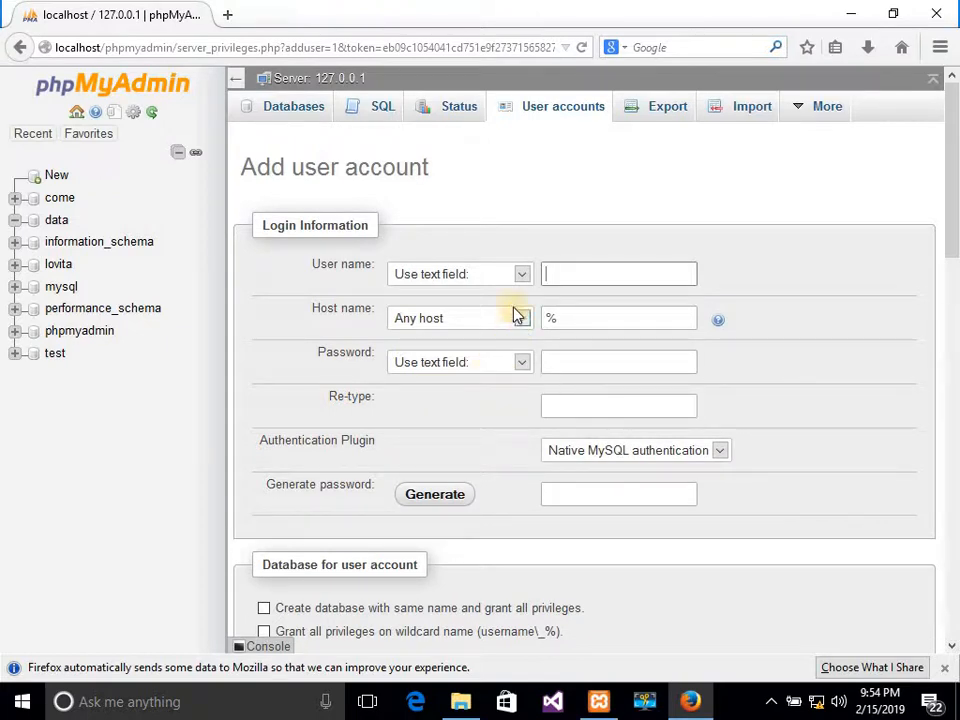
Type the new account's user name as text, set the host to Local (localhost), and enter the password twice.
{"action": "left_click", "coordinate": [521, 276]}
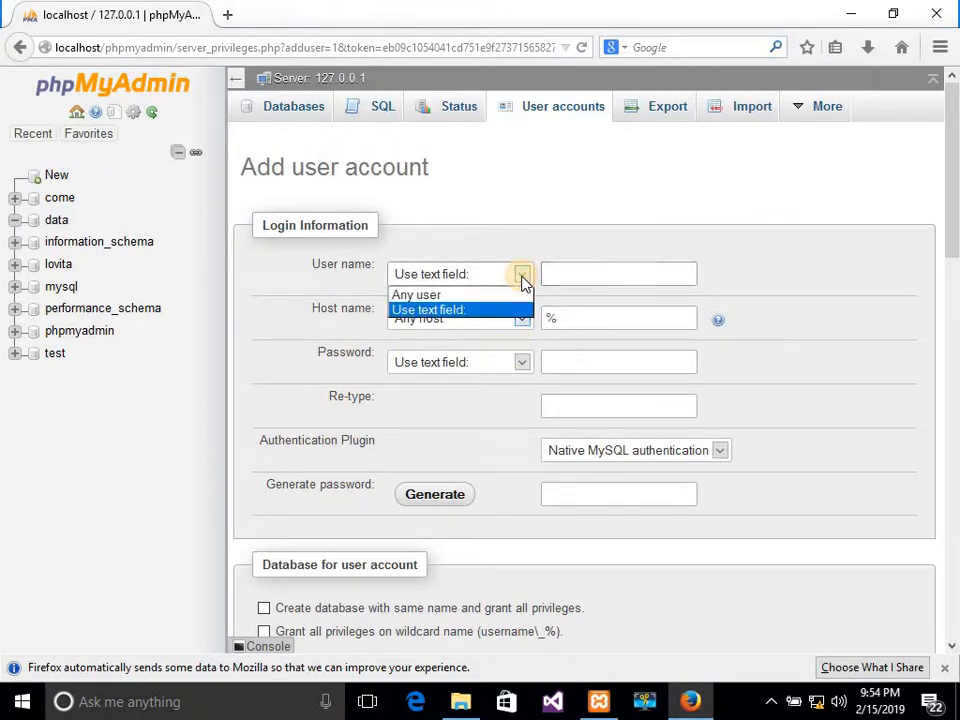
{"action": "left_click", "coordinate": [521, 279]}
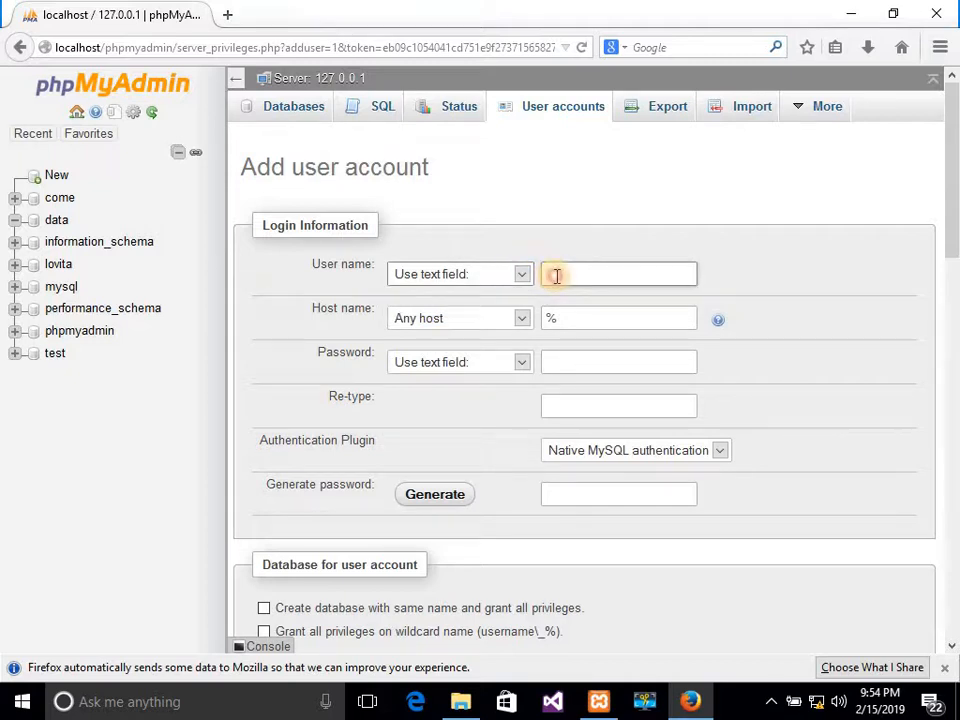
{"action": "left_click", "coordinate": [557, 276]}
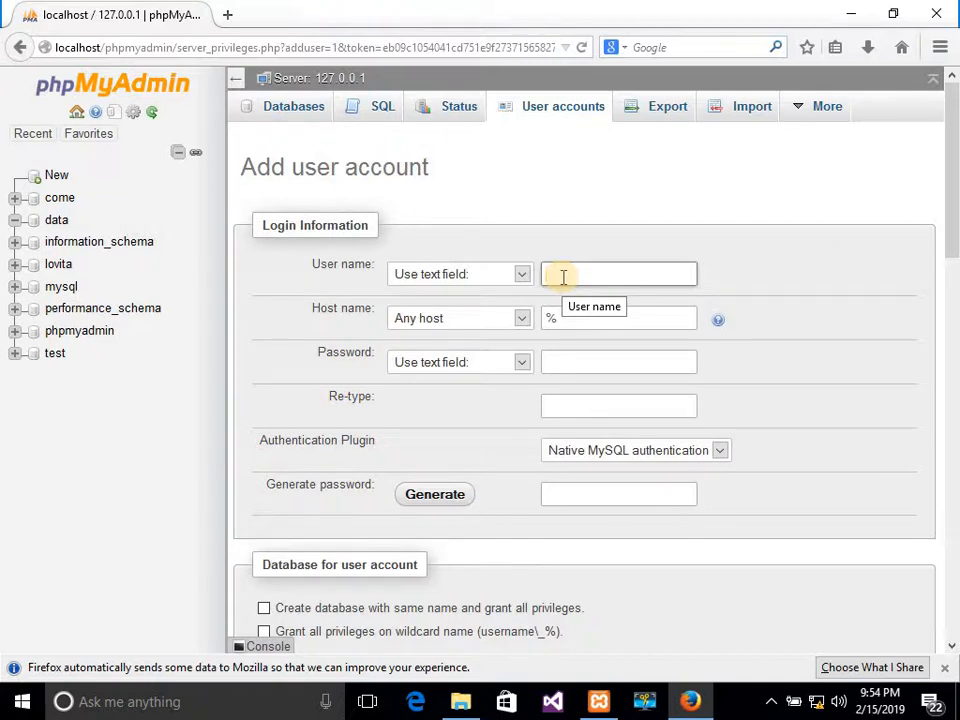
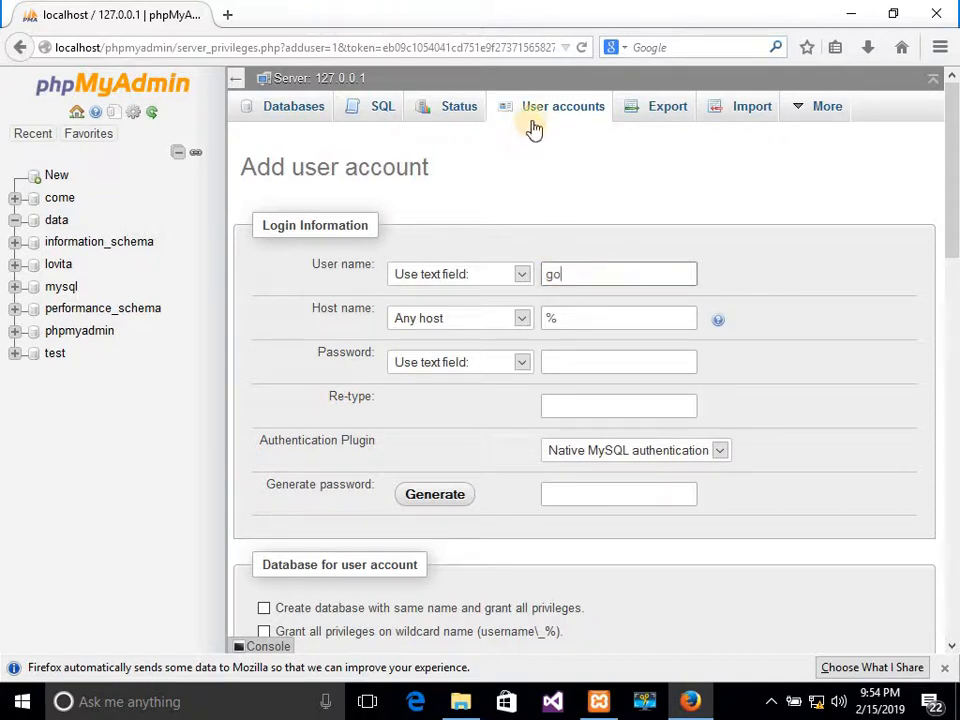
{"action": "left_click", "coordinate": [521, 322]}
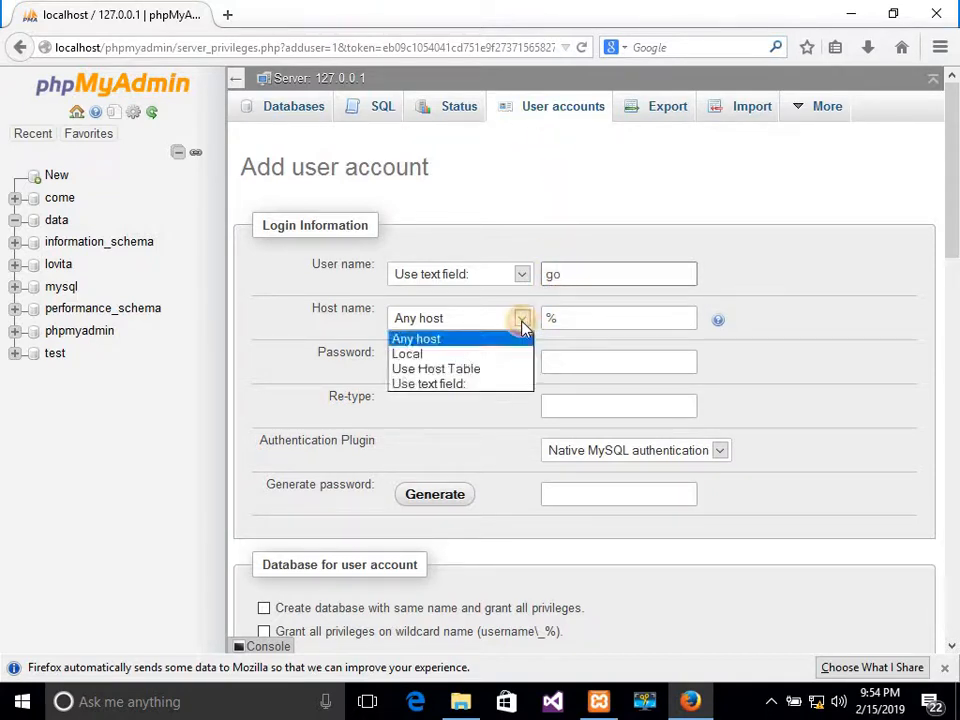
{"action": "left_click", "coordinate": [452, 355]}
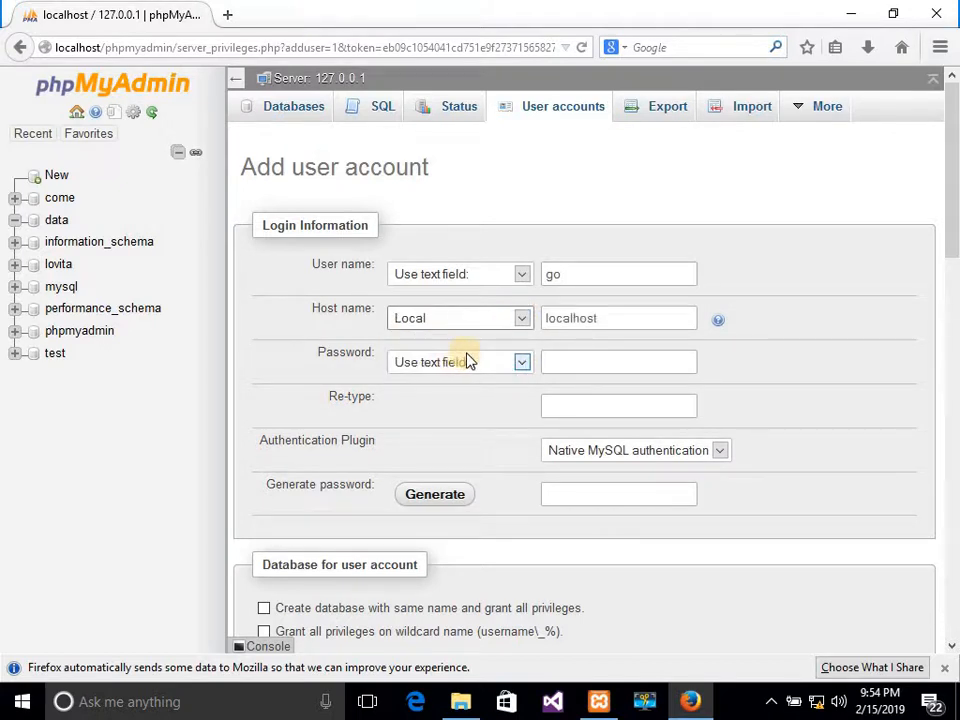
{"action": "left_click", "coordinate": [585, 362]}
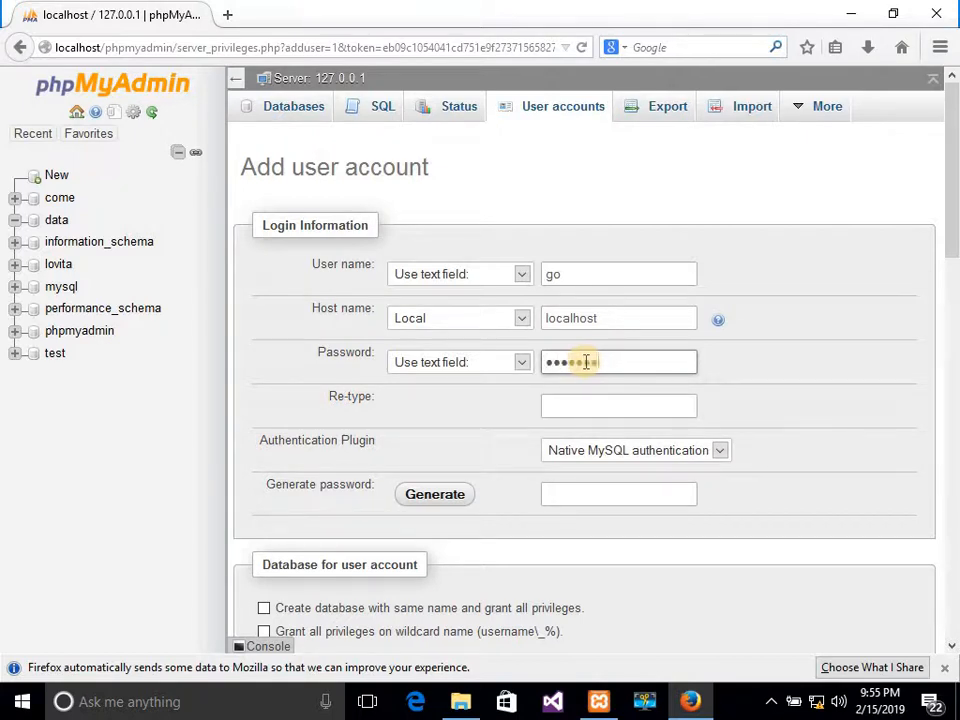
{"action": "left_click", "coordinate": [597, 405]}
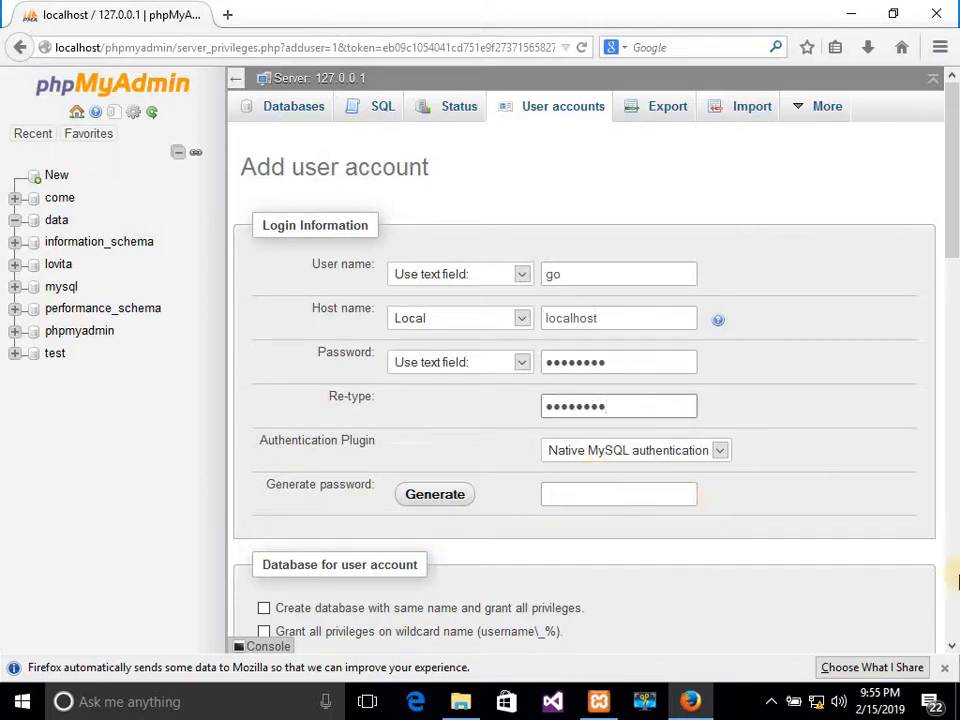
{"action": "left_click", "coordinate": [951, 646]}
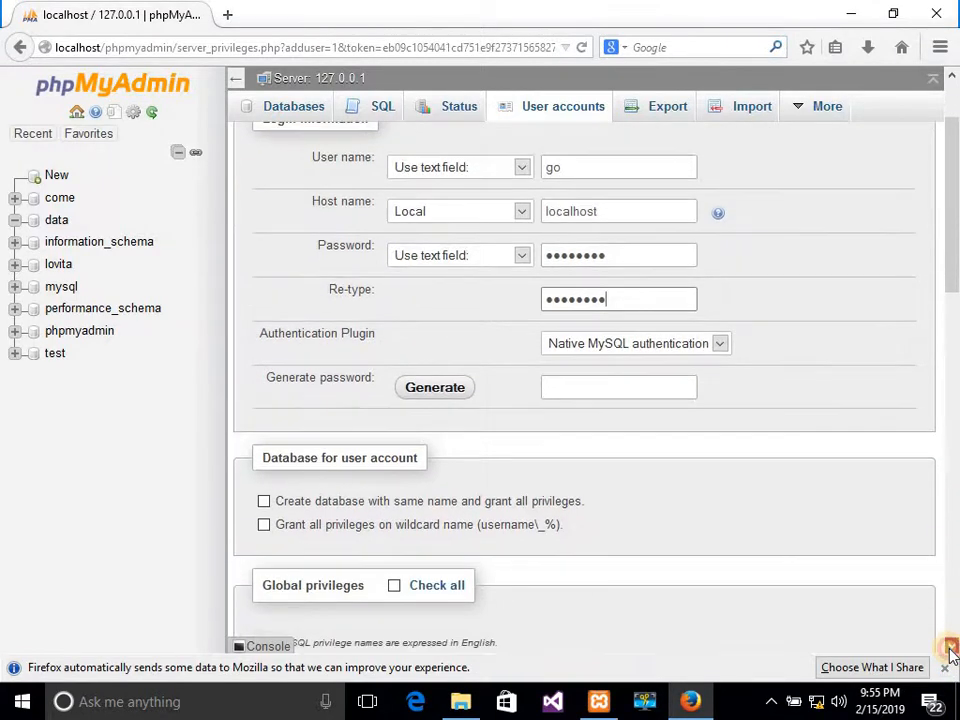
Tick Check all under Global privileges and create the account with Go.
{"action": "left_click", "coordinate": [951, 646]}
{"action": "left_click", "coordinate": [947, 644]}
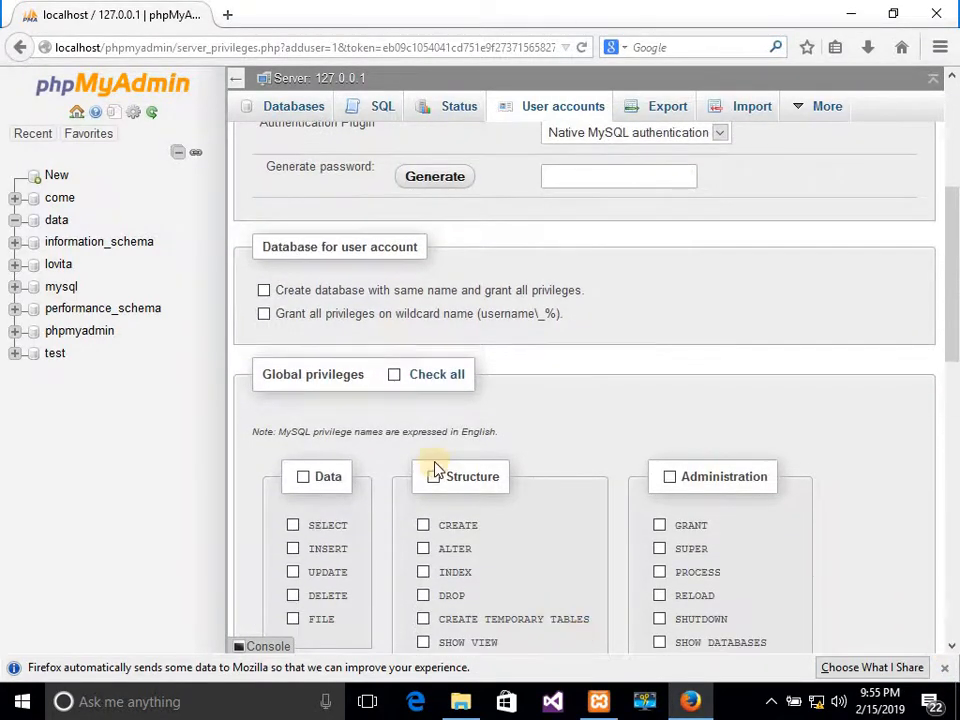
{"action": "left_click", "coordinate": [394, 376]}
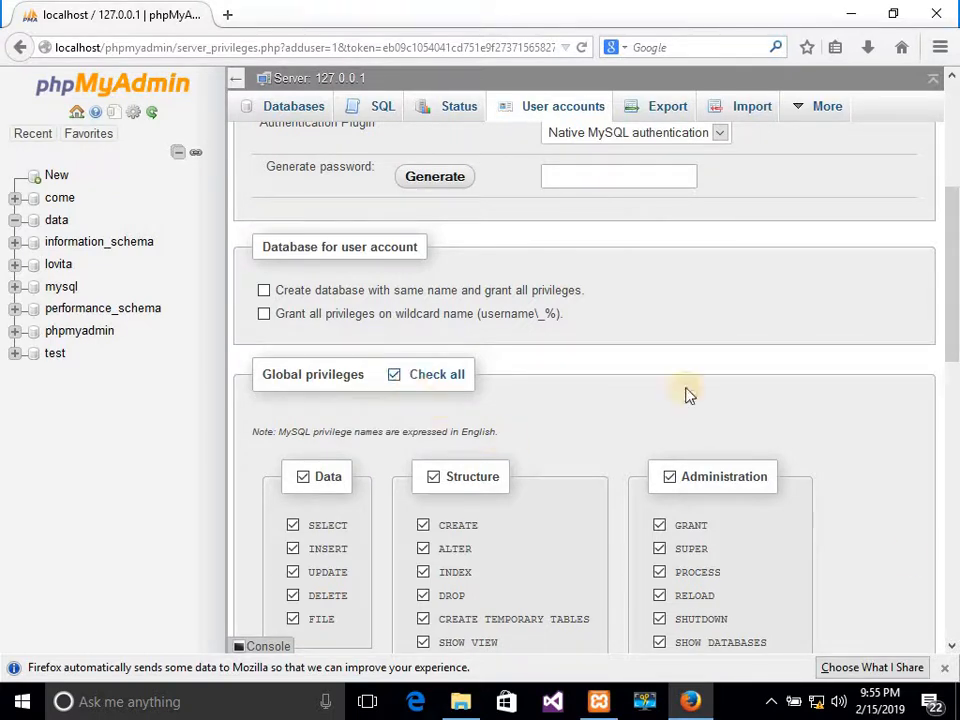
{"action": "scroll", "coordinate": [953, 566], "scroll_direction": "down", "scroll_amount": 10}
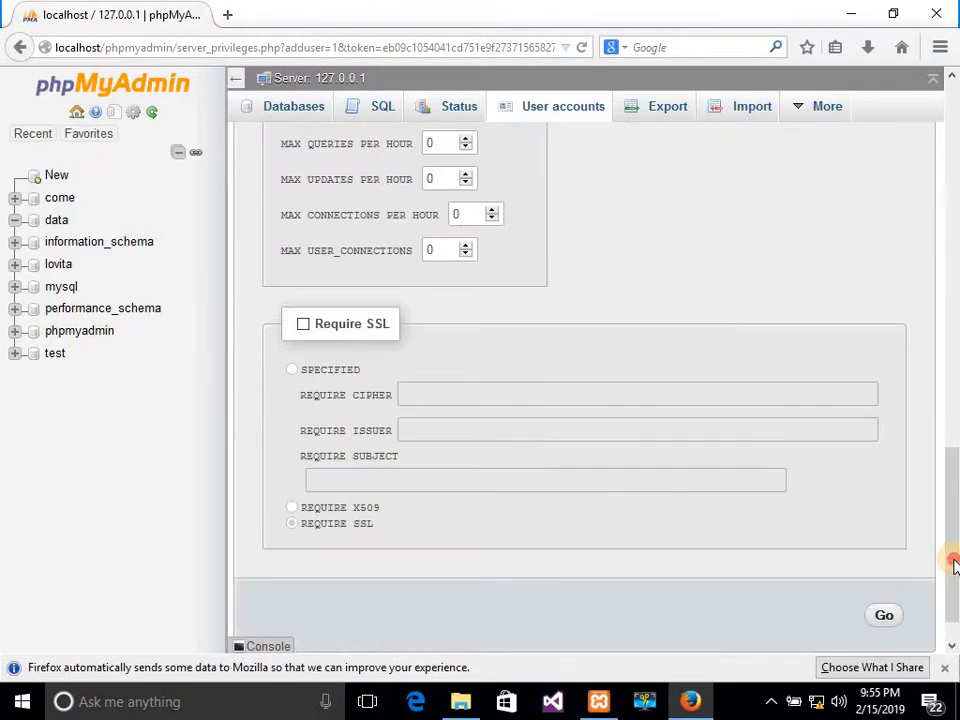
{"action": "left_click", "coordinate": [884, 572]}
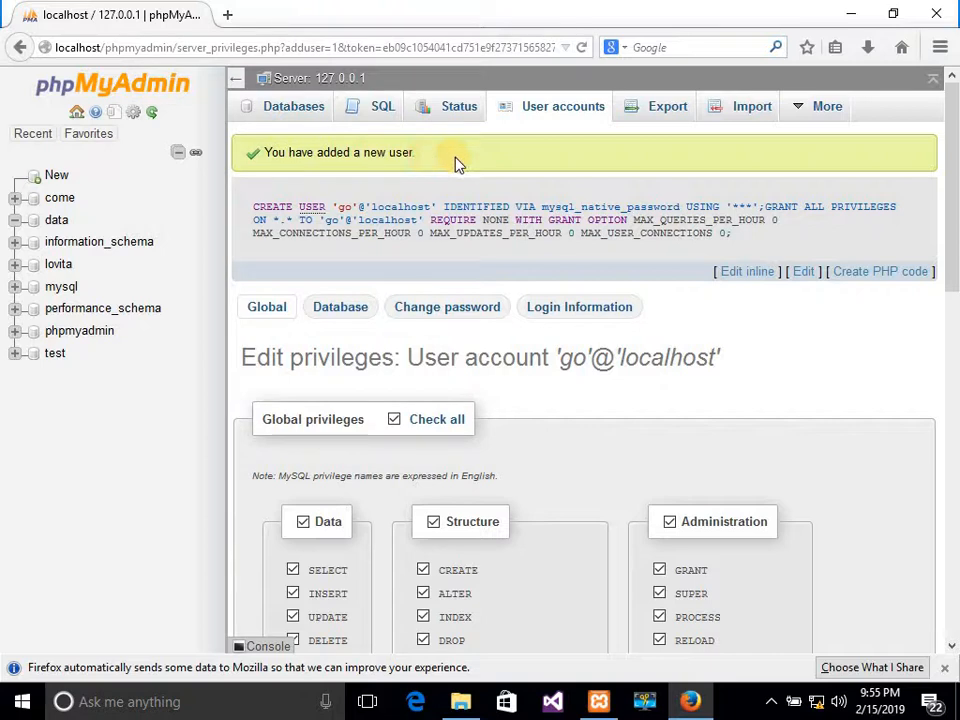
Show the User accounts overview listing the new localhost user, then clear Firefox's address bar.
{"action": "left_click", "coordinate": [549, 110]}
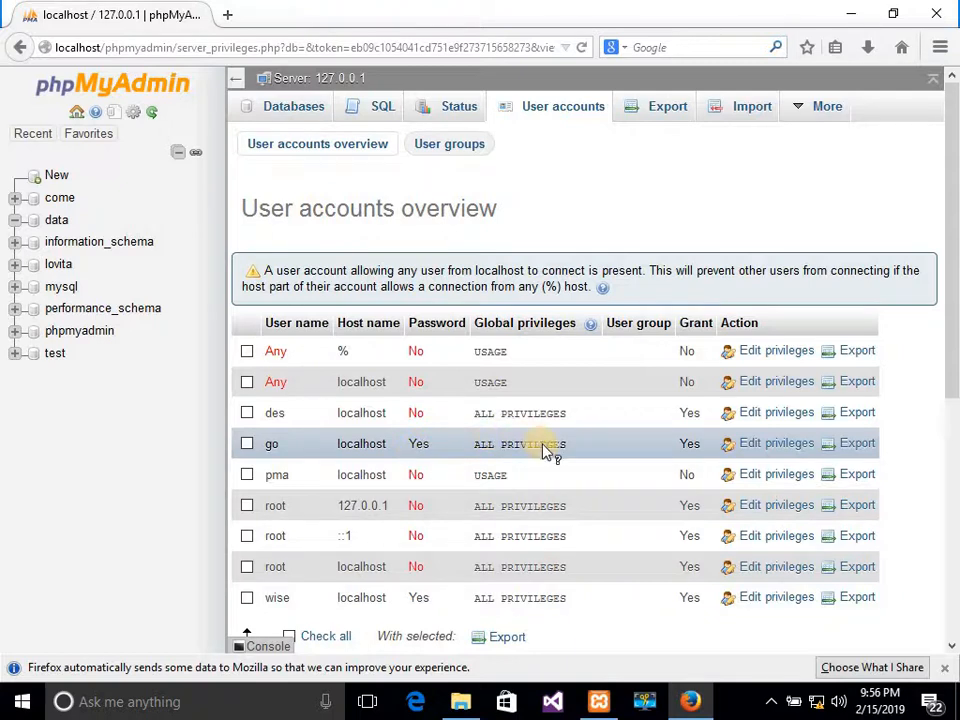
{"action": "mouse_move", "coordinate": [548, 450]}
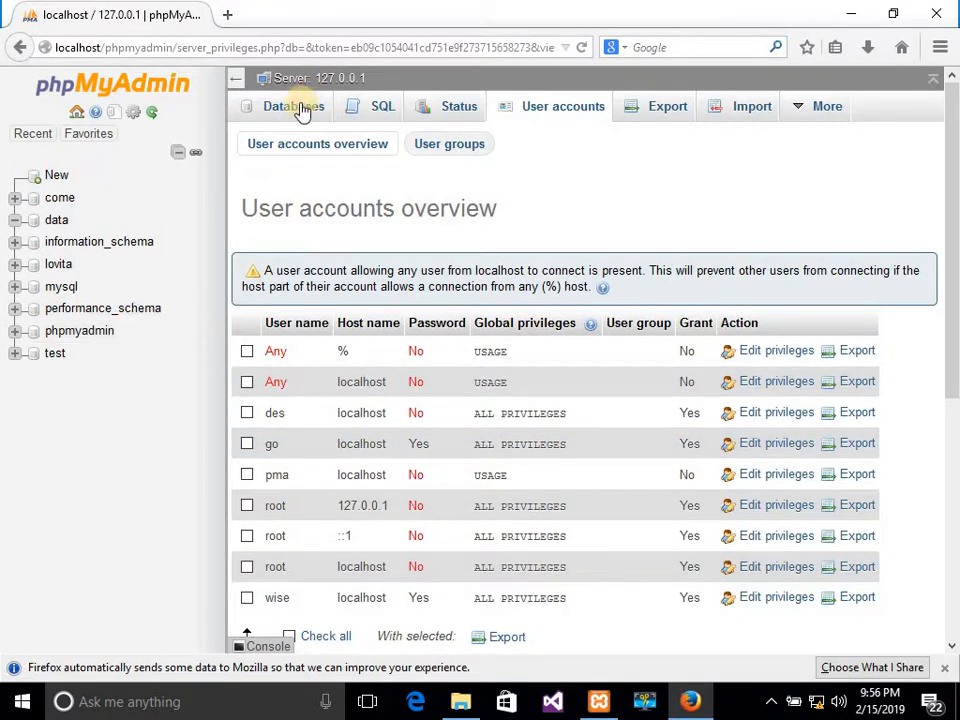
{"action": "left_click", "coordinate": [261, 47]}
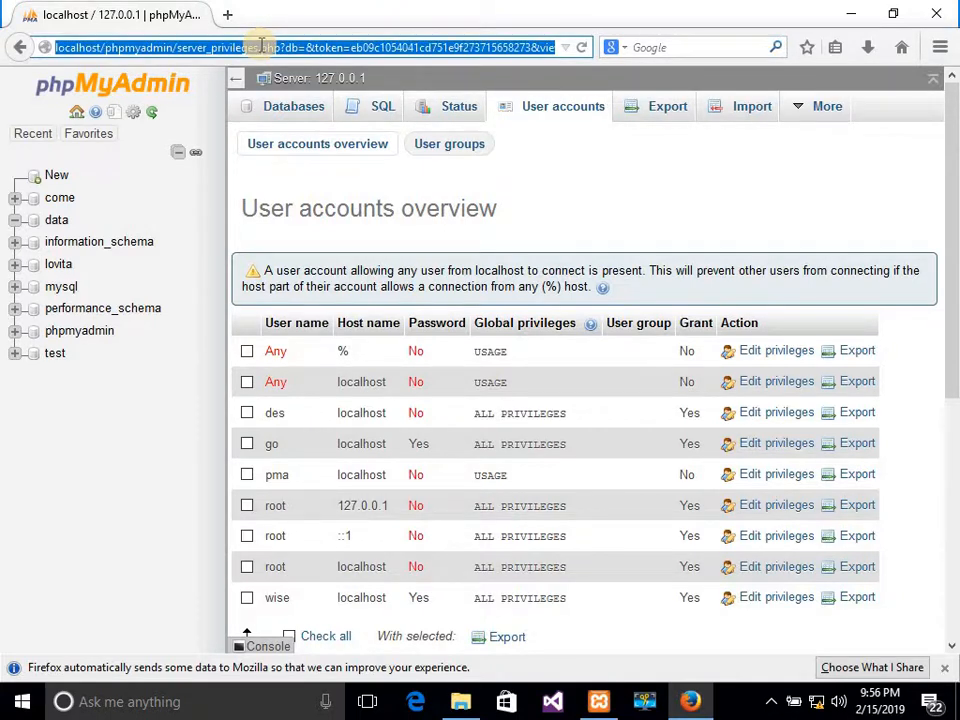
{"action": "key", "text": "BackSpace"}
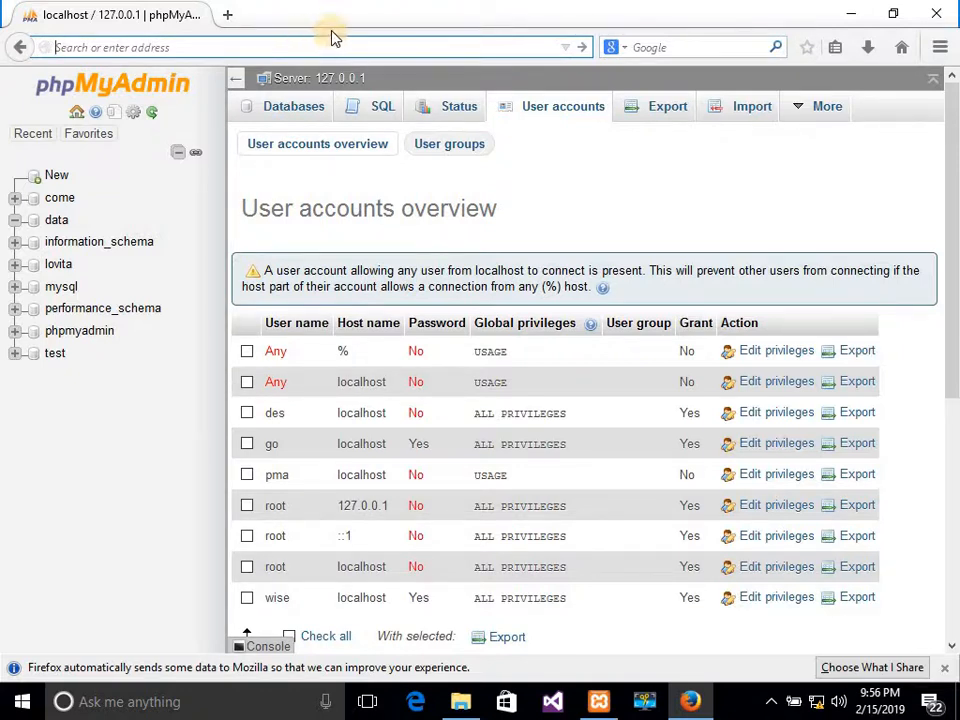
Minimize Firefox and copy the 26.8 MB wordpress folder from the desktop.
{"action": "left_click", "coordinate": [851, 18]}
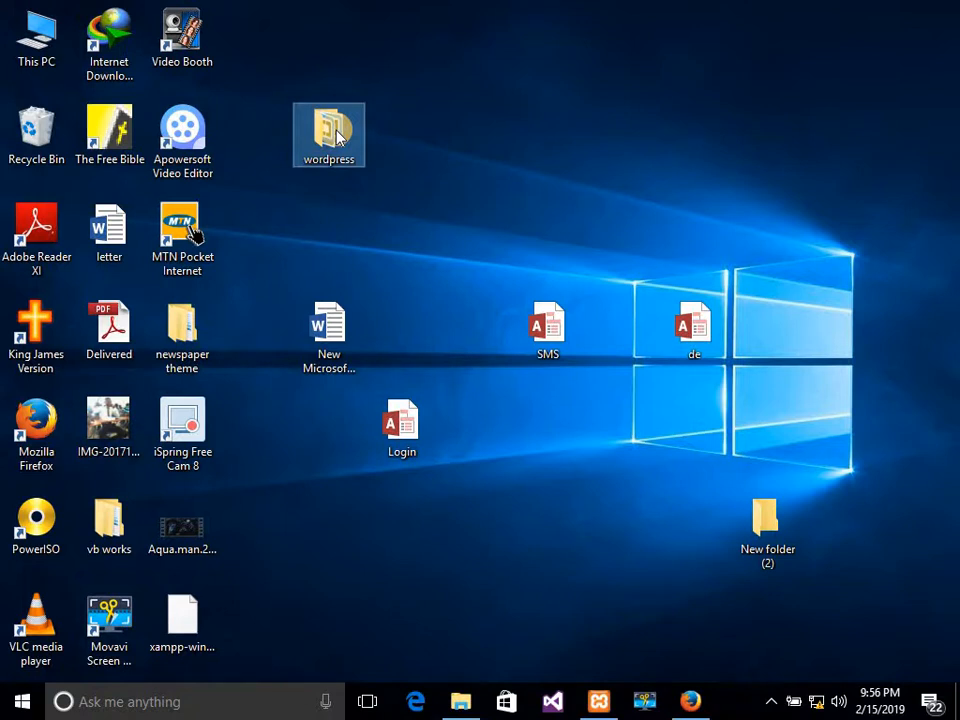
{"action": "mouse_move", "coordinate": [337, 137]}
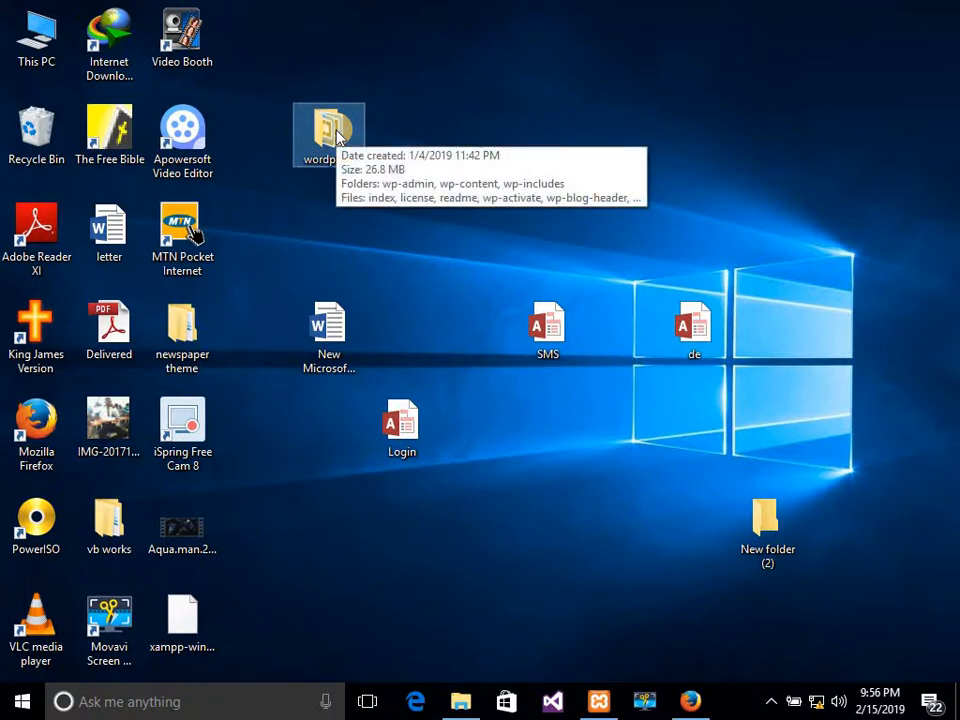
{"action": "double_click", "coordinate": [337, 137]}
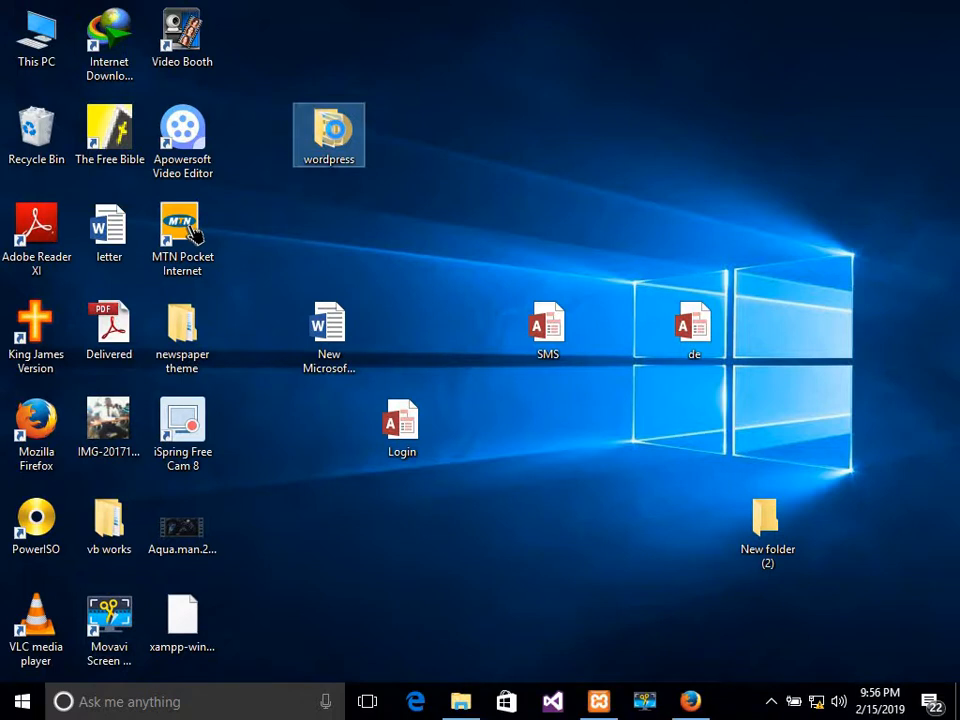
{"action": "right_click", "coordinate": [336, 131]}
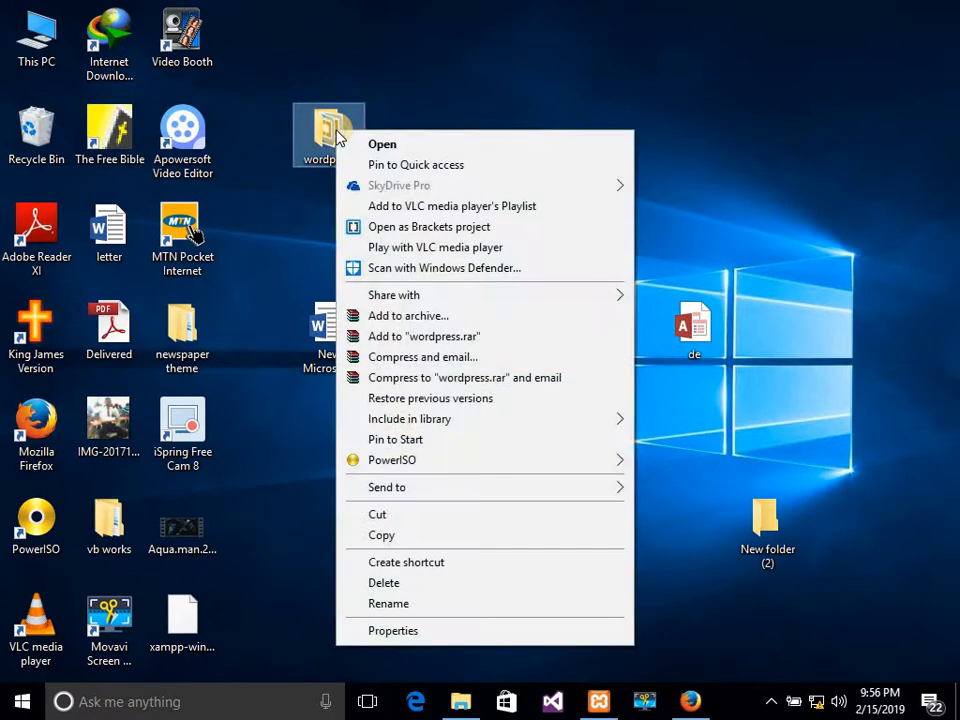
{"action": "left_click", "coordinate": [395, 538]}
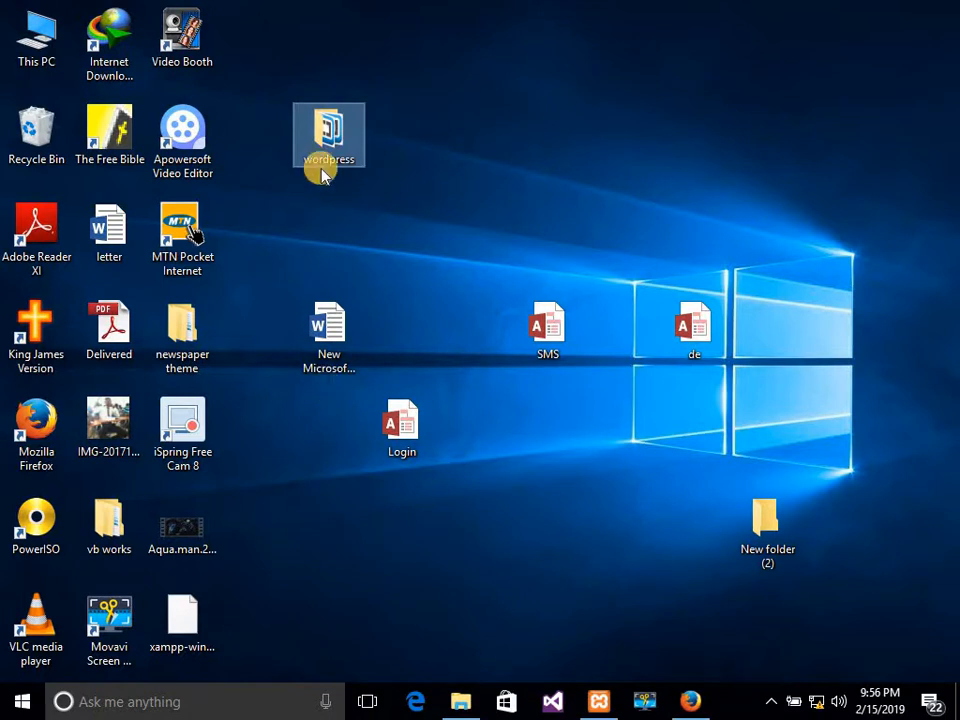
Browse from This PC through Local Disk (C:) and xampp into the htdocs folder.
{"action": "left_click", "coordinate": [37, 62]}
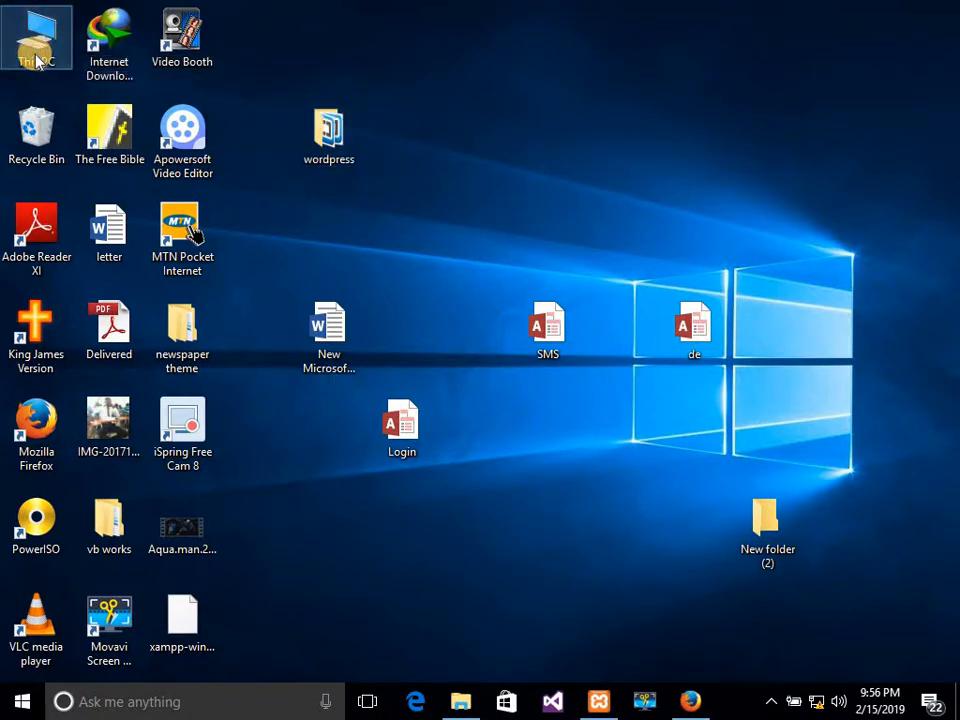
{"action": "double_click", "coordinate": [36, 58]}
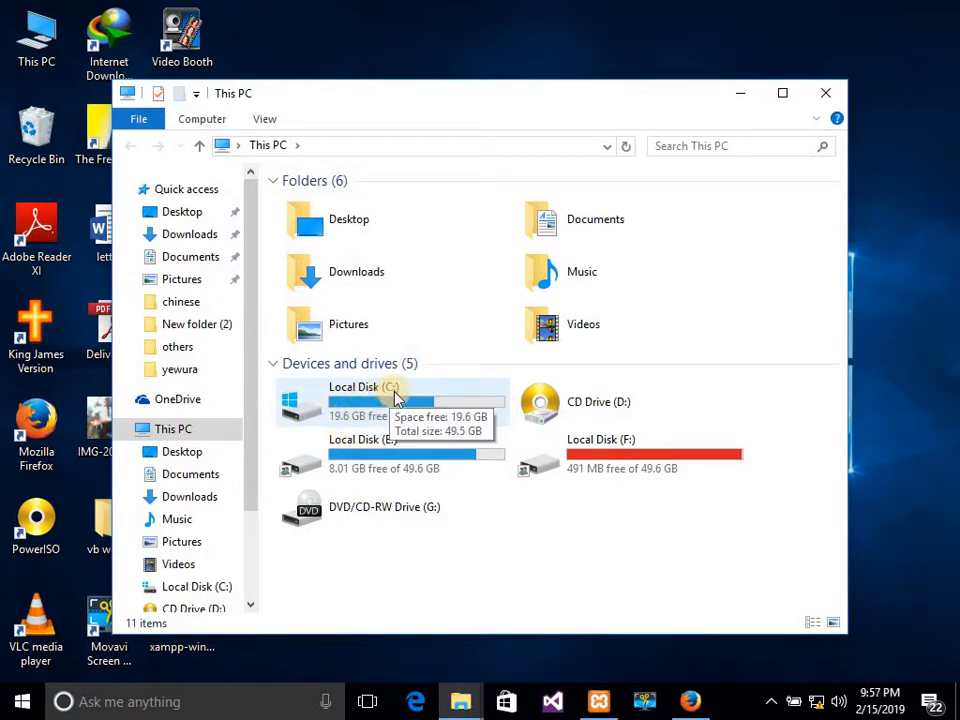
{"action": "double_click", "coordinate": [397, 398]}
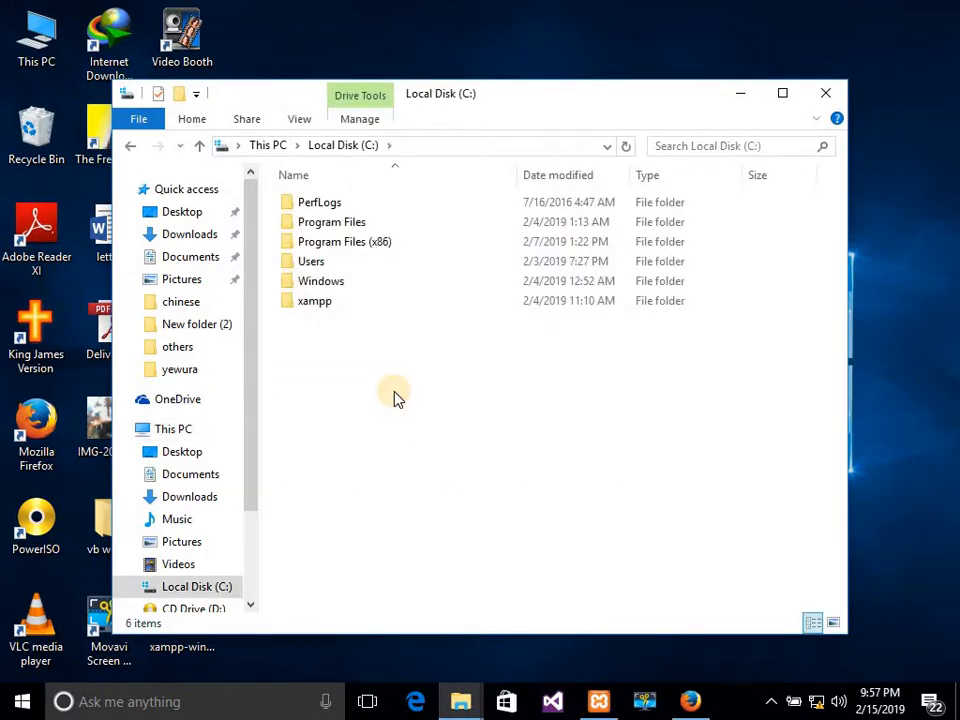
{"action": "double_click", "coordinate": [315, 303]}
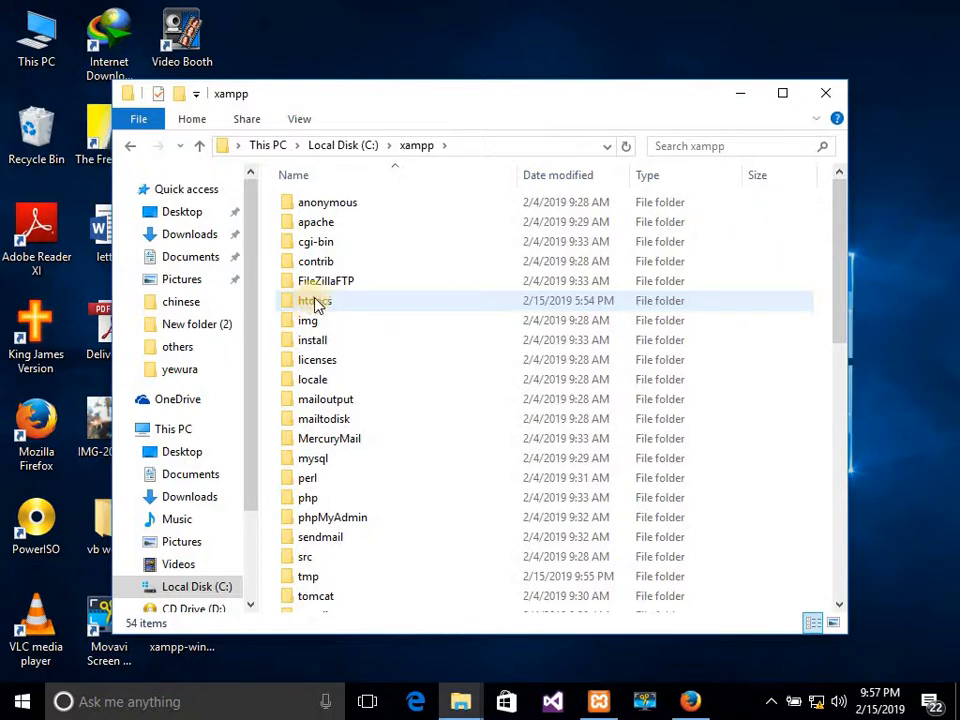
{"action": "double_click", "coordinate": [332, 302]}
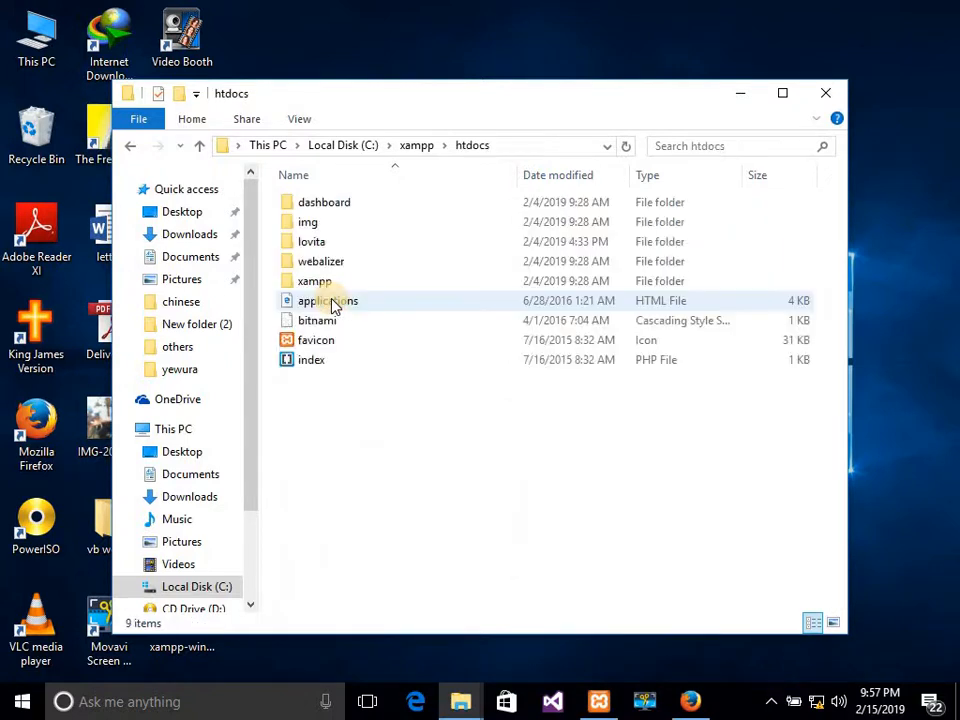
Paste the wordpress folder into C:\xampp\htdocs and close File Explorer once copied.
{"action": "right_click", "coordinate": [385, 398]}
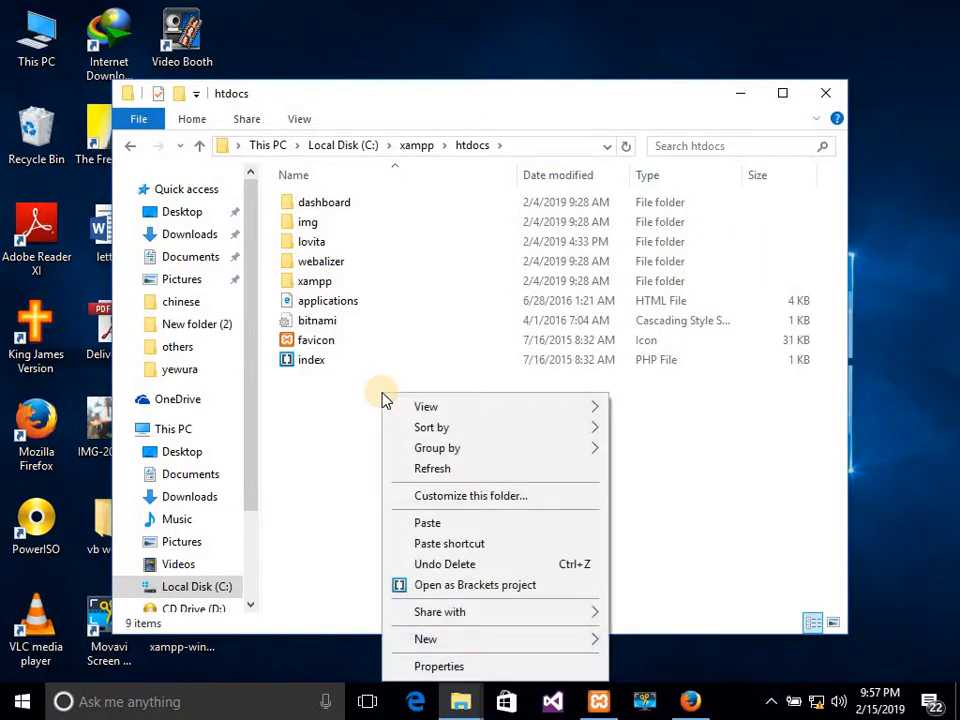
{"action": "left_click", "coordinate": [430, 523]}
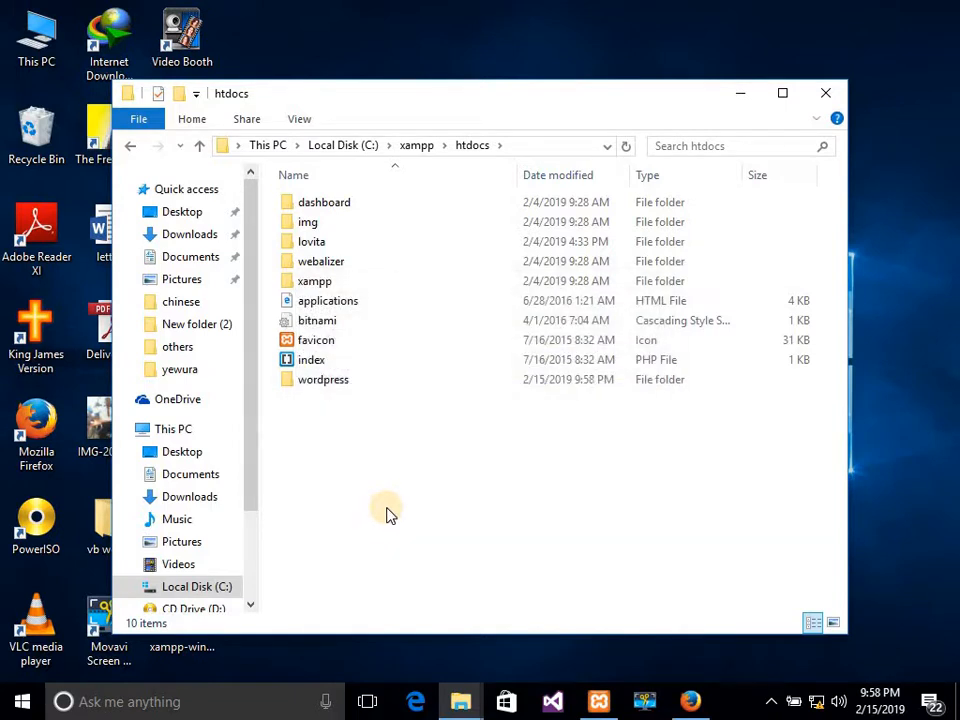
{"action": "left_click", "coordinate": [326, 387]}
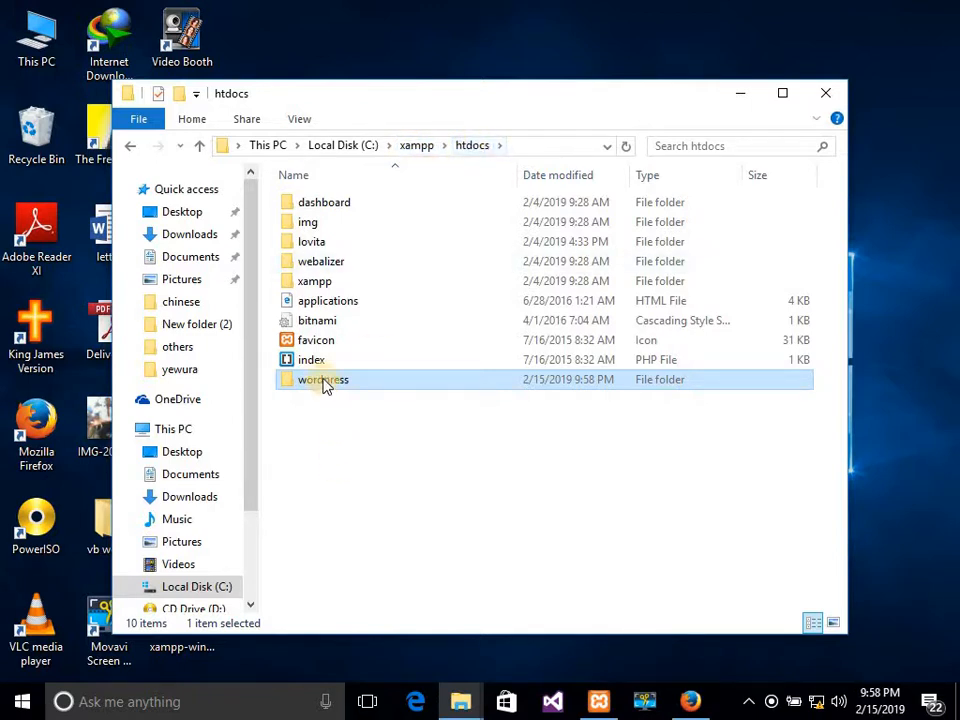
{"action": "left_click", "coordinate": [831, 94]}
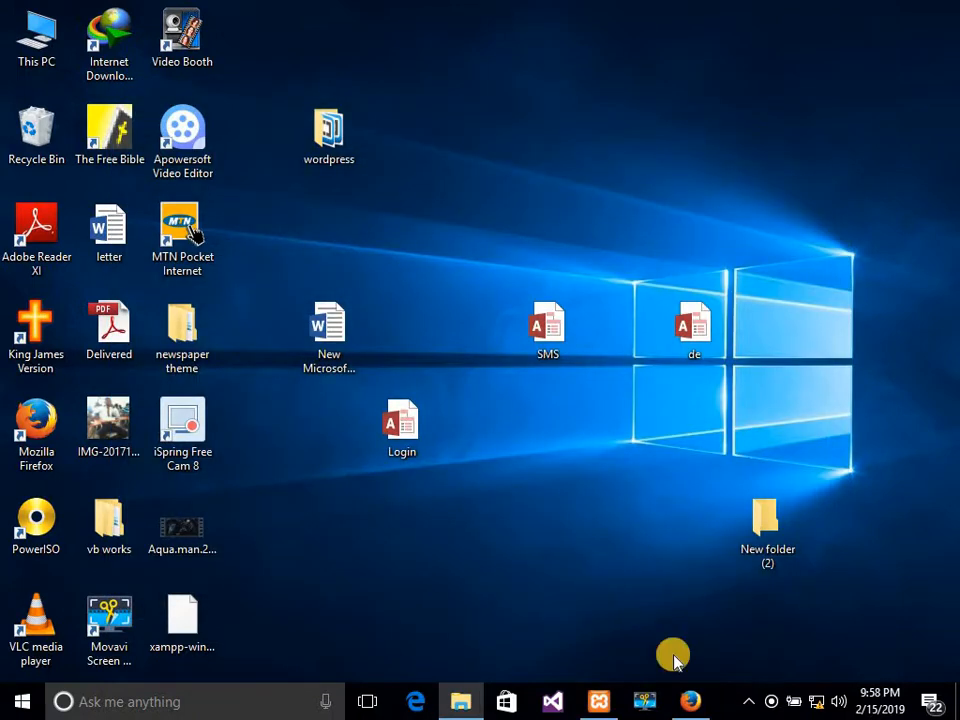
Close the phpMyAdmin Firefox window and relaunch Firefox maximised from the desktop.
{"action": "left_click", "coordinate": [688, 702]}
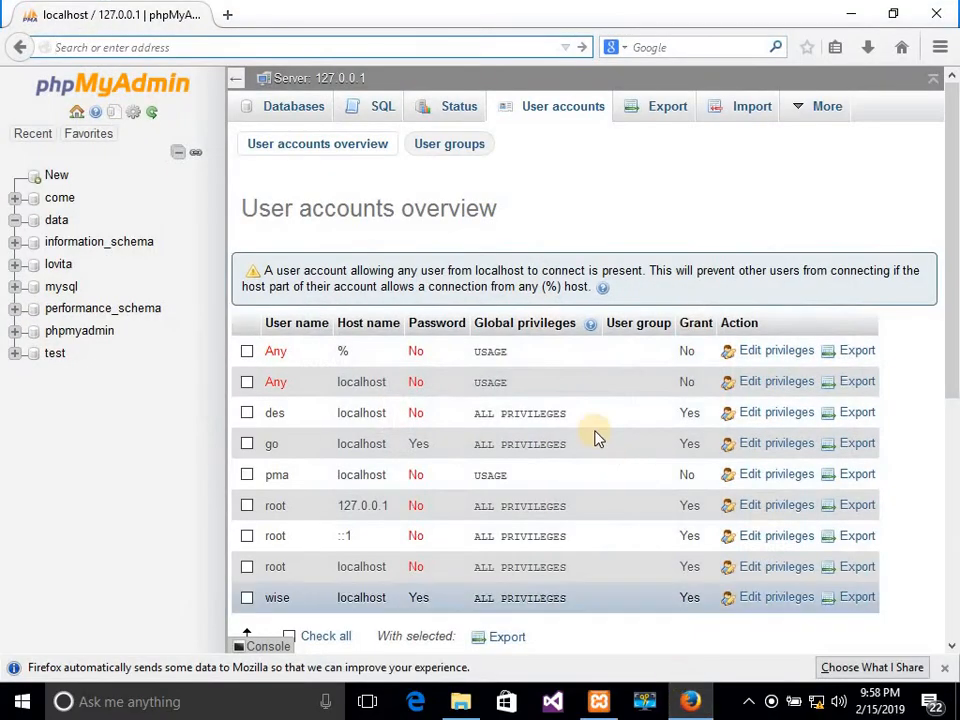
{"action": "left_click", "coordinate": [924, 10]}
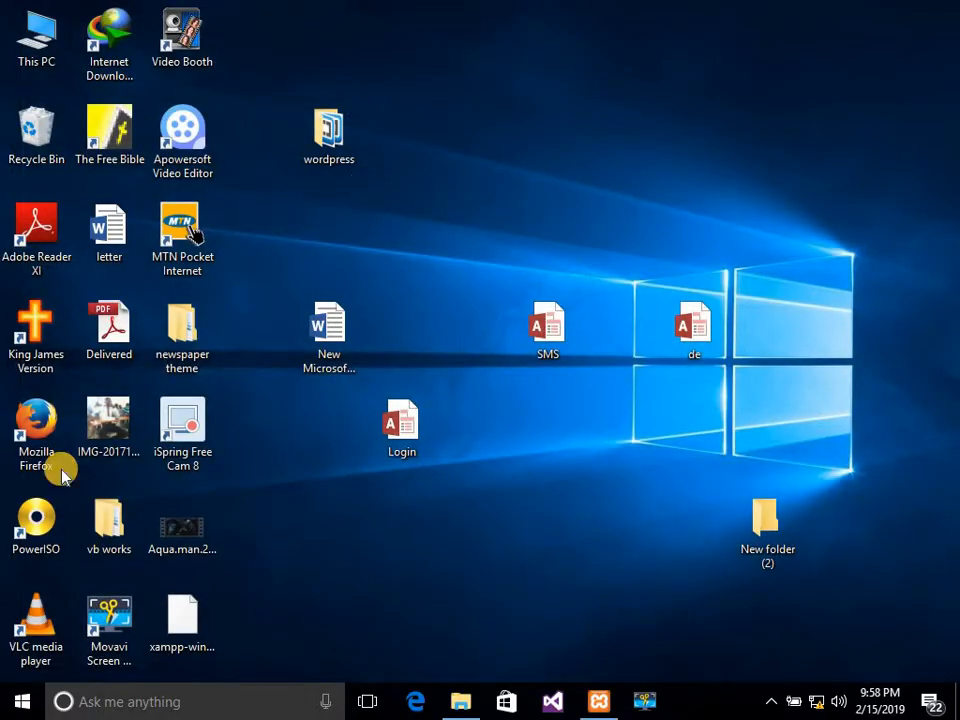
{"action": "double_click", "coordinate": [34, 430]}
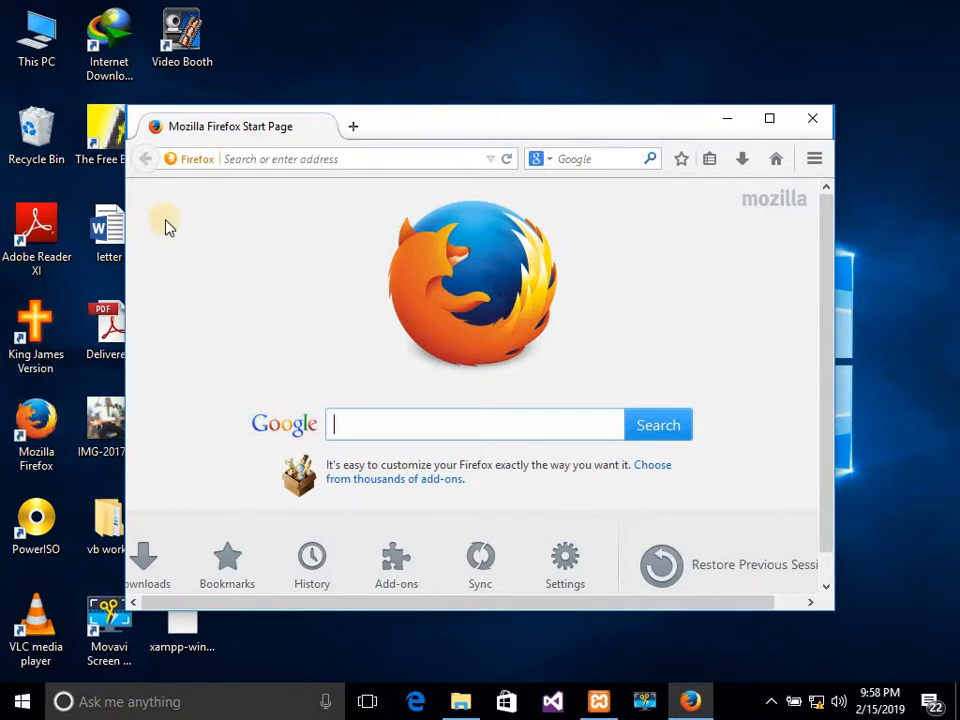
{"action": "left_click", "coordinate": [770, 128]}
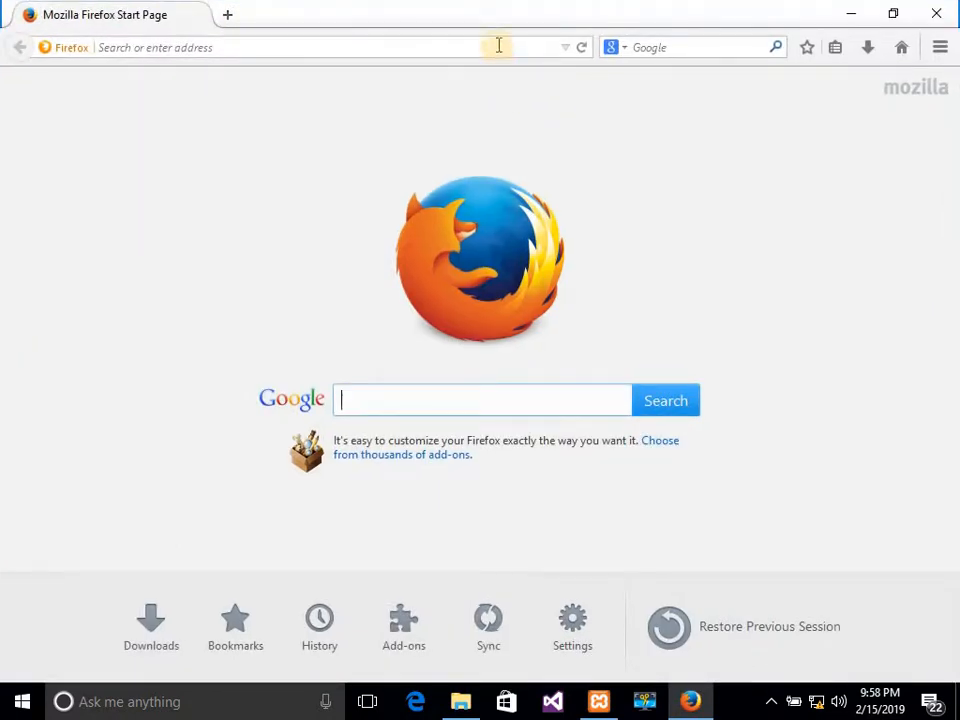
Enter localhost/ in Firefox's address bar by accepting the autofill suggestion.
{"action": "left_click", "coordinate": [498, 44]}
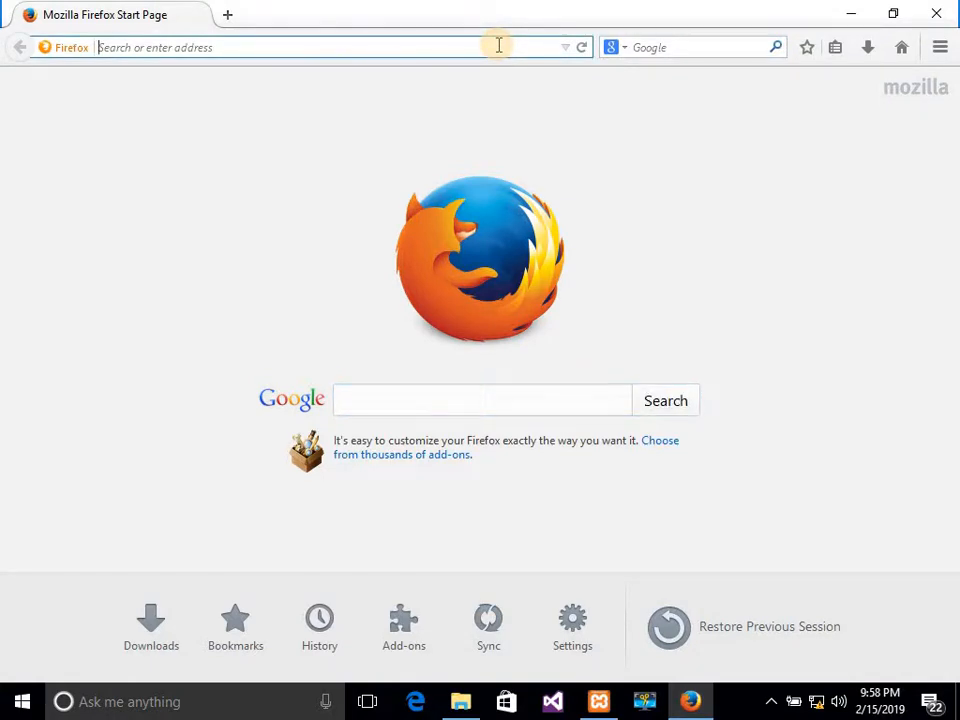
{"action": "type", "text": "localhost/"}
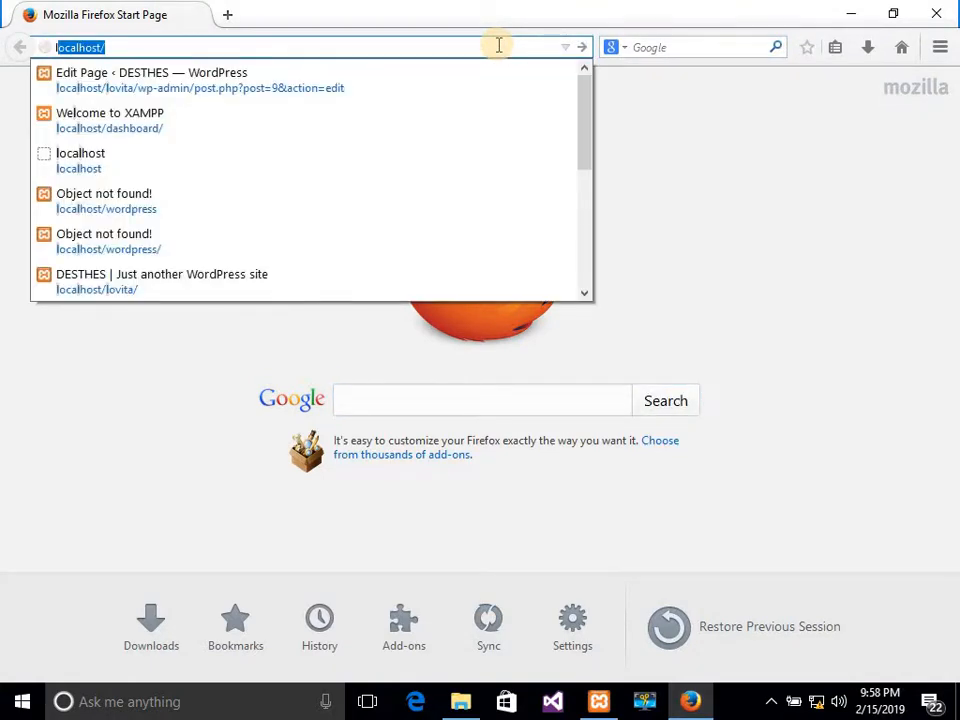
{"action": "key", "text": "Right"}
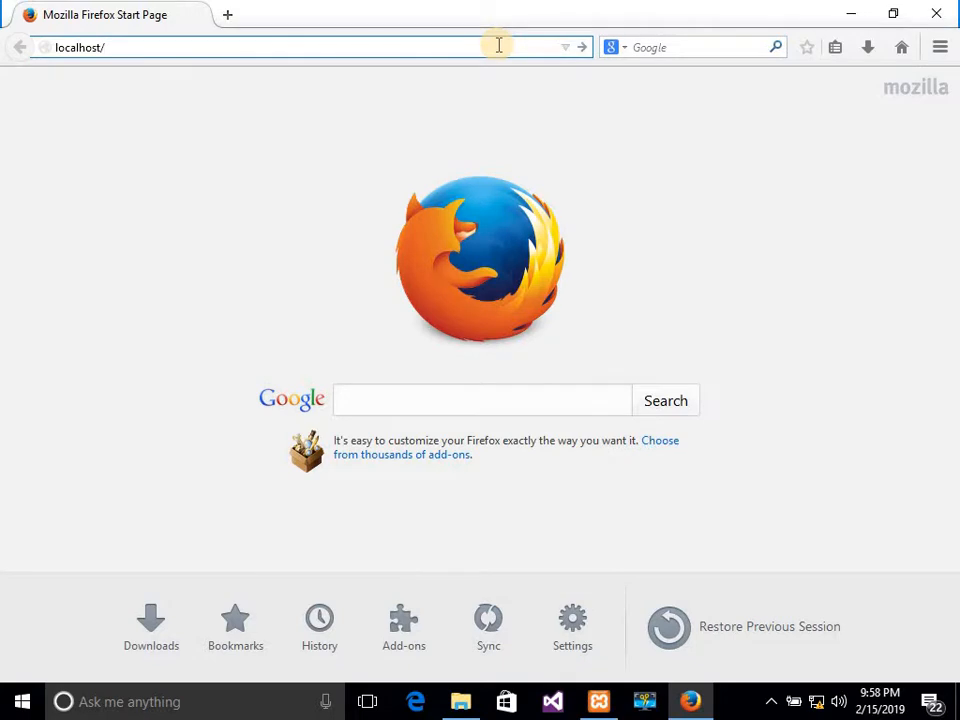
{"action": "left_click", "coordinate": [463, 705]}
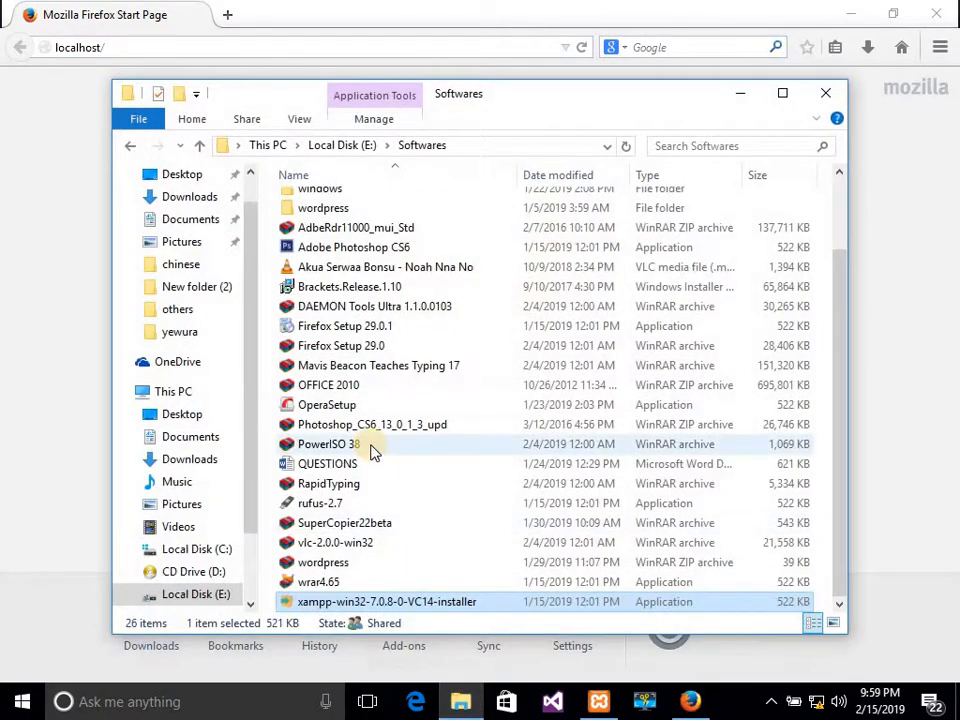
Confirm the wordpress folder is in C:\xampp\htdocs, then return to Firefox's address bar.
{"action": "left_click", "coordinate": [180, 392]}
{"action": "double_click", "coordinate": [343, 399]}
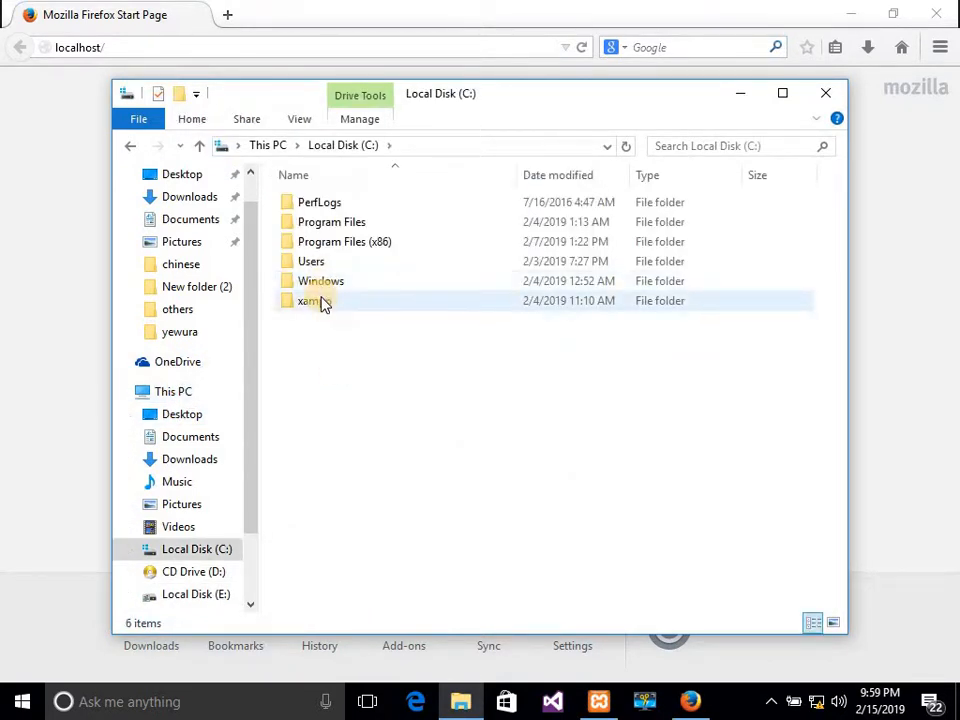
{"action": "double_click", "coordinate": [321, 302]}
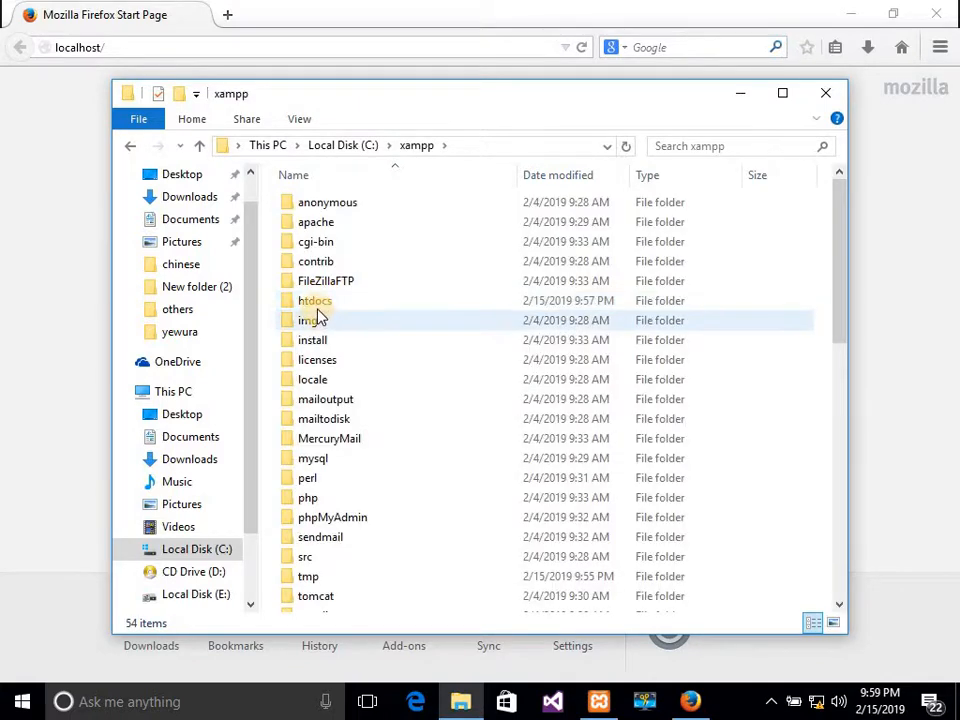
{"action": "left_click", "coordinate": [315, 306]}
{"action": "double_click", "coordinate": [317, 308]}
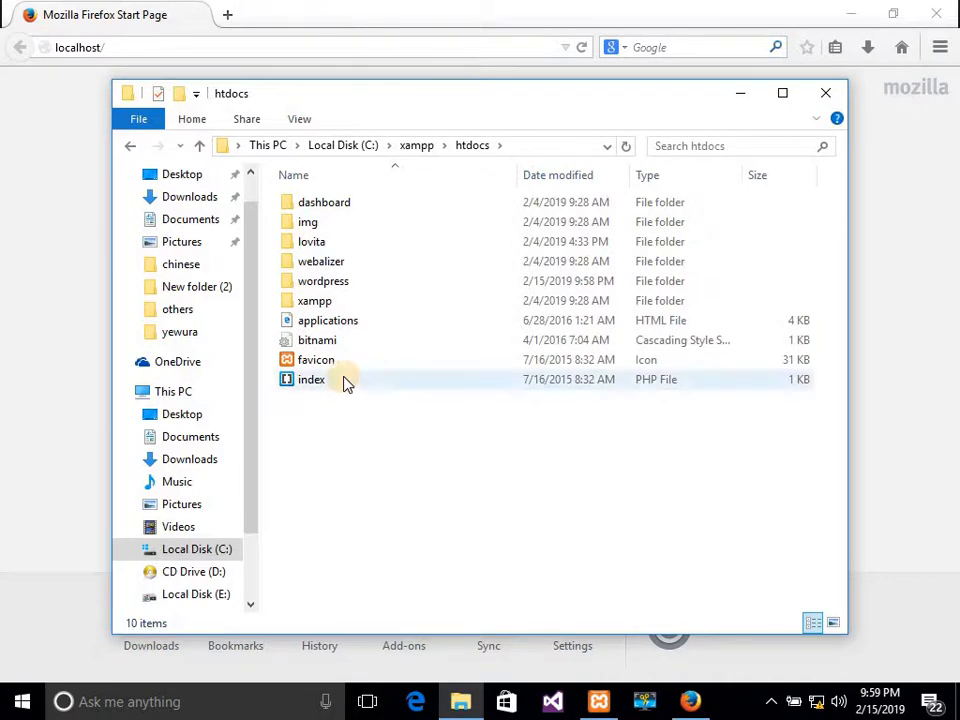
{"action": "mouse_move", "coordinate": [336, 291]}
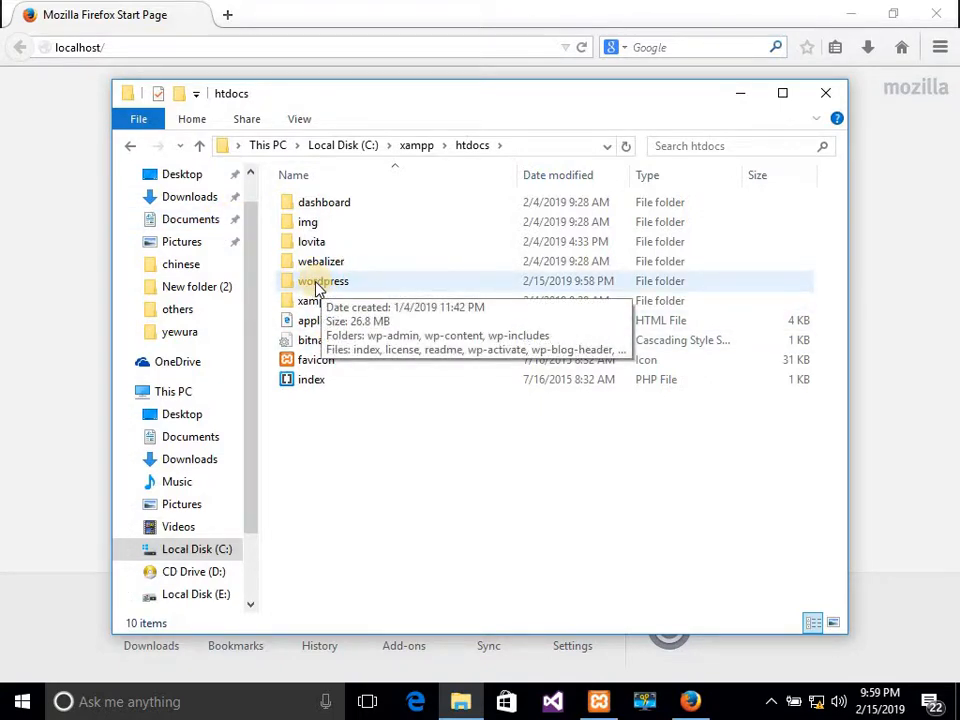
{"action": "left_click", "coordinate": [152, 47]}
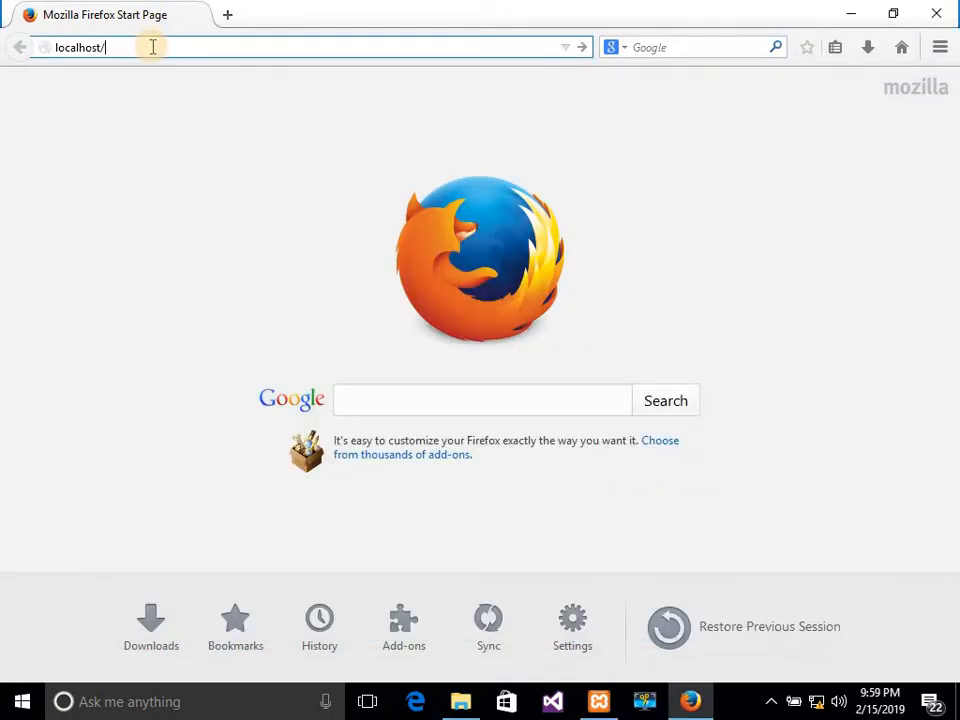
Load localhost/wordpress to reach the WordPress setup-config welcome page.
{"action": "type", "text": "wordpress/"}
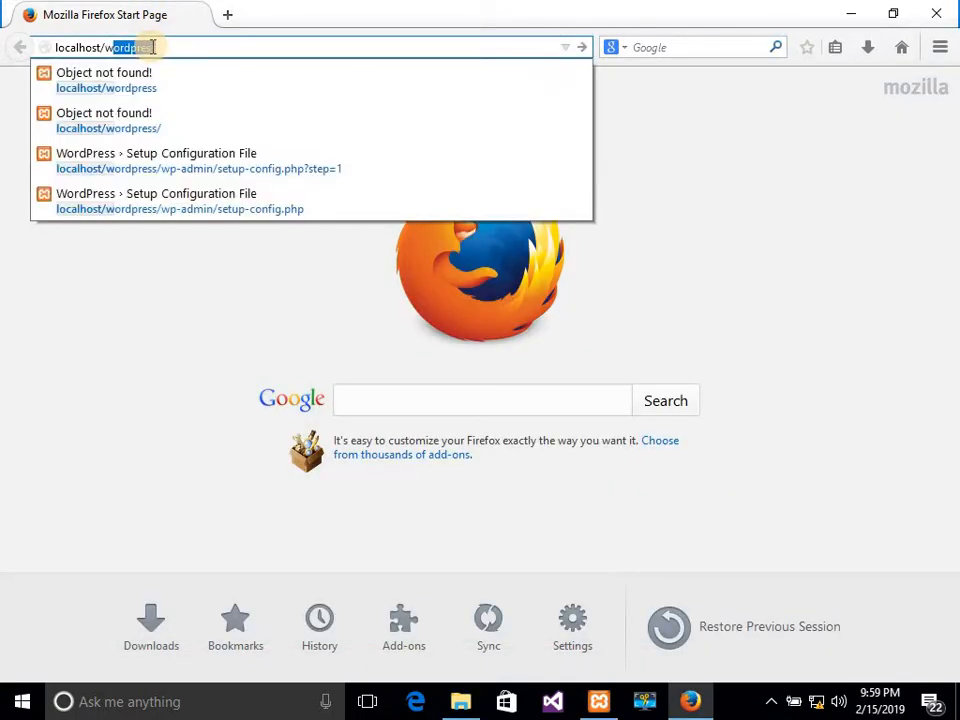
{"action": "left_click", "coordinate": [160, 47]}
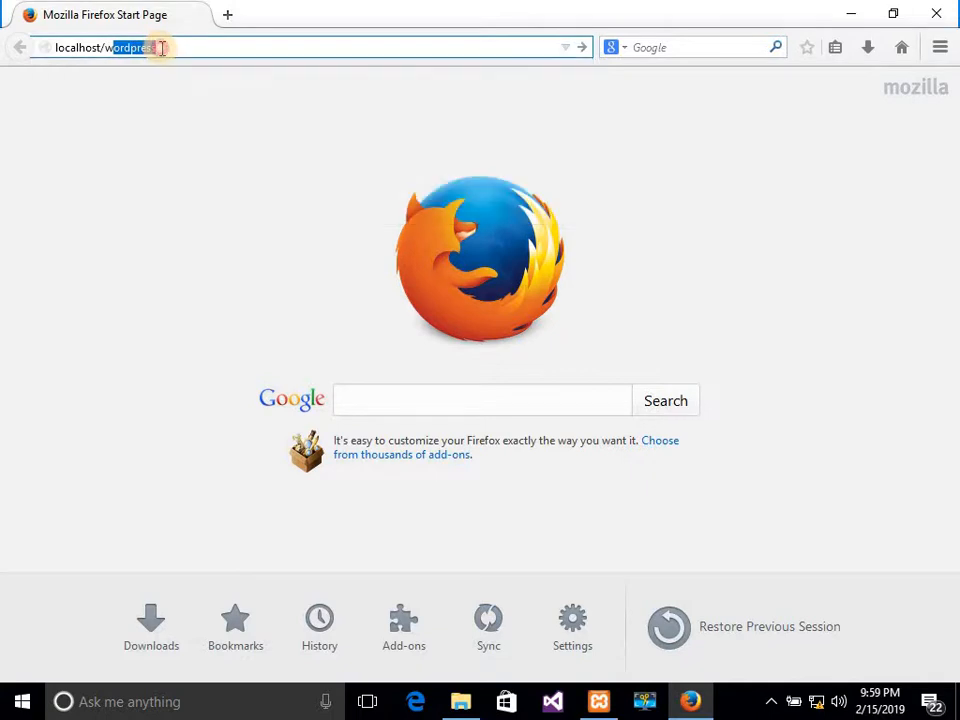
{"action": "left_click", "coordinate": [161, 47]}
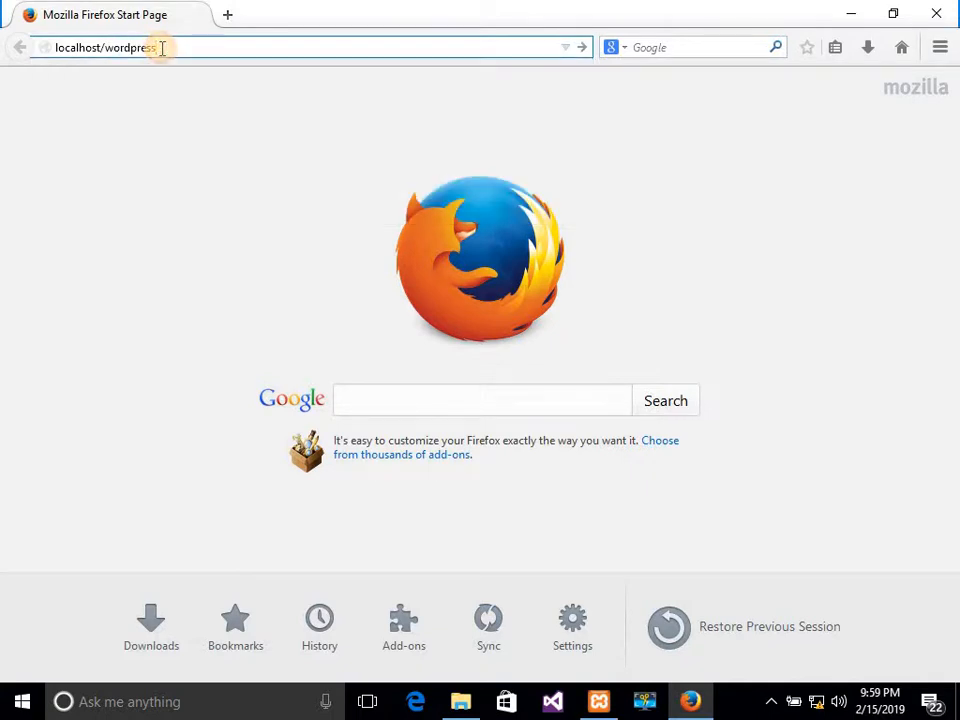
{"action": "key", "text": "Return"}
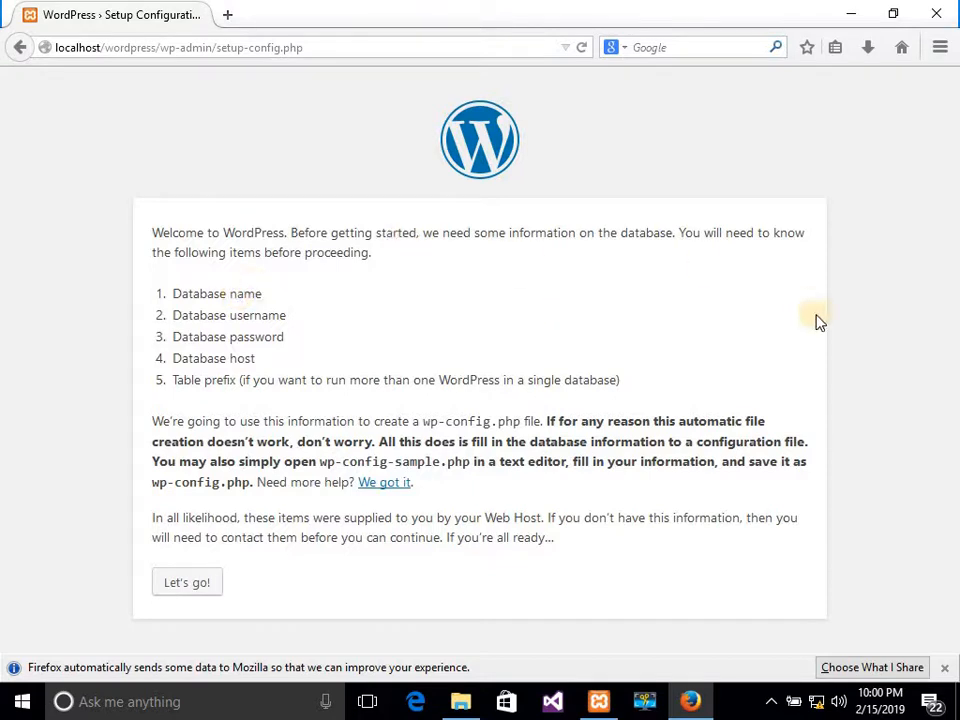
Start the database setup and enter Database Name data, the database username, and its password.
{"action": "left_click", "coordinate": [190, 585]}
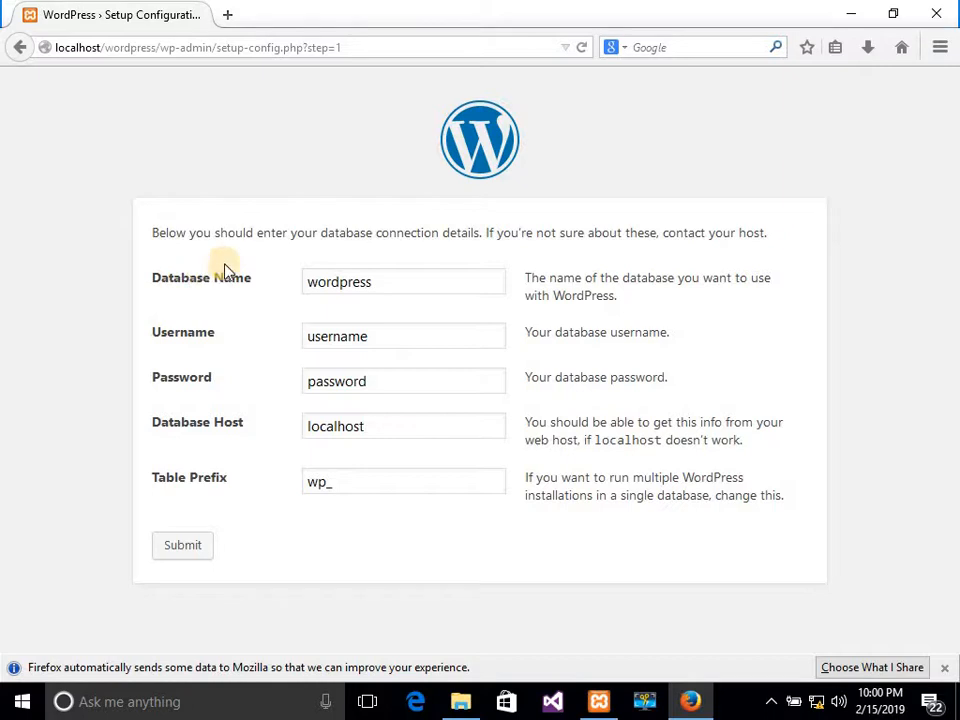
{"action": "left_click", "coordinate": [388, 282]}
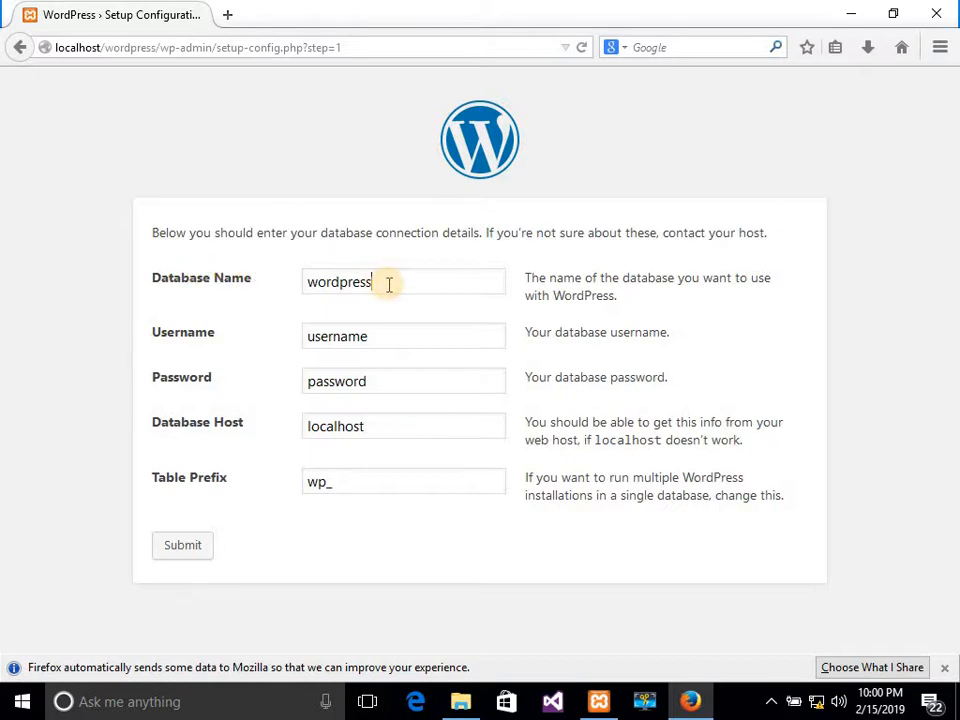
{"action": "key", "text": "BackSpace"}
{"action": "key", "text": "BackSpace"}
{"action": "key", "text": "BackSpace"}
{"action": "key", "text": "BackSpace"}
{"action": "key", "text": "BackSpace"}
{"action": "key", "text": "BackSpace"}
{"action": "key", "text": "BackSpace"}
{"action": "key", "text": "BackSpace"}
{"action": "key", "text": "BackSpace"}
{"action": "type", "text": "data"}
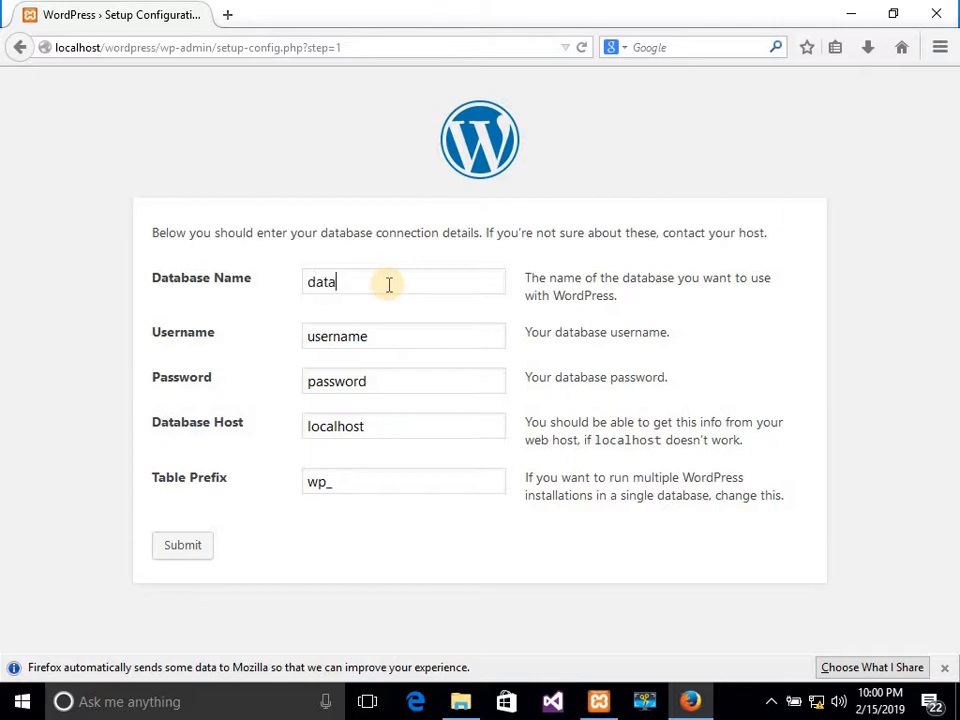
{"action": "left_click", "coordinate": [408, 332]}
{"action": "key", "text": "BackSpace"}
{"action": "key", "text": "BackSpace"}
{"action": "key", "text": "BackSpace"}
{"action": "key", "text": "BackSpace"}
{"action": "key", "text": "BackSpace"}
{"action": "key", "text": "BackSpace"}
{"action": "key", "text": "BackSpace"}
{"action": "key", "text": "BackSpace"}
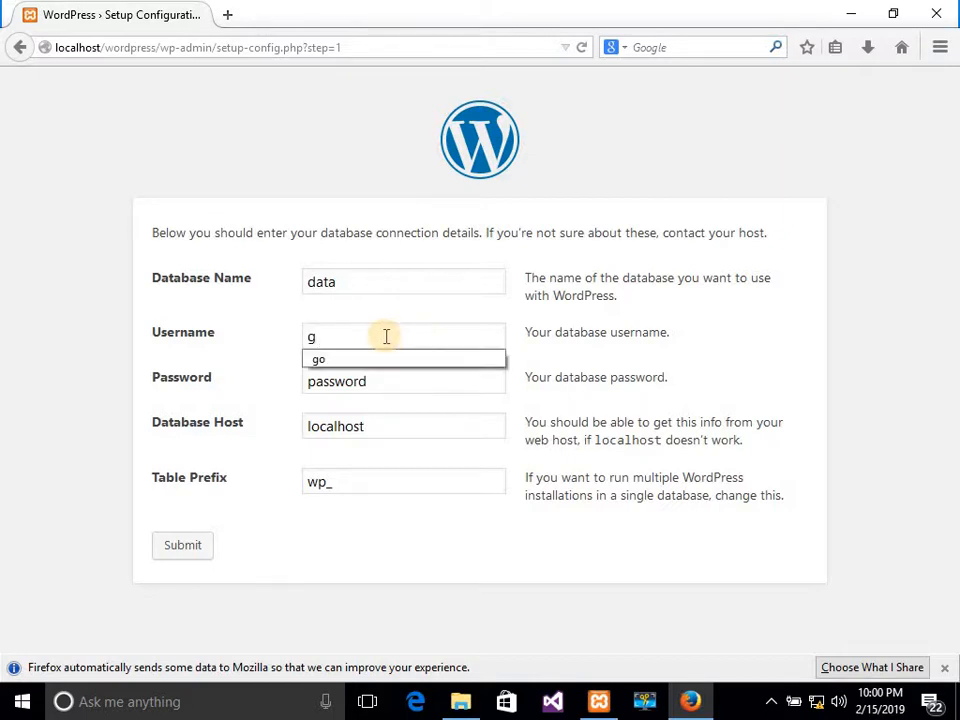
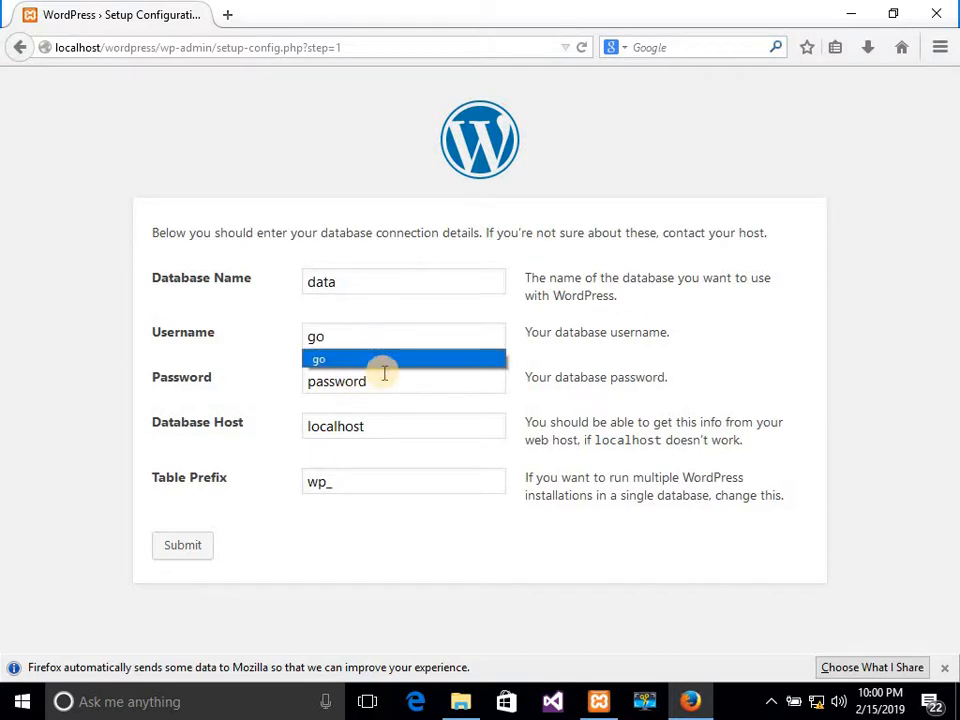
{"action": "left_click", "coordinate": [384, 377]}
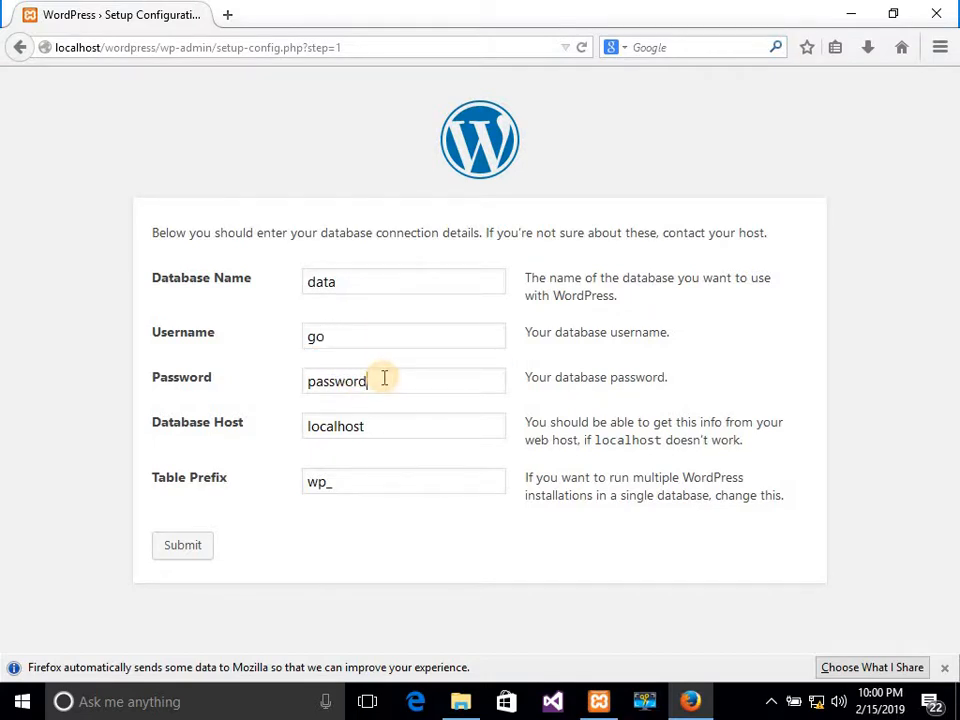
{"action": "key", "text": "BackSpace"}
{"action": "key", "text": "BackSpace"}
{"action": "key", "text": "BackSpace"}
{"action": "key", "text": "BackSpace"}
{"action": "key", "text": "BackSpace"}
{"action": "key", "text": "BackSpace"}
{"action": "key", "text": "BackSpace"}
{"action": "key", "text": "BackSpace"}
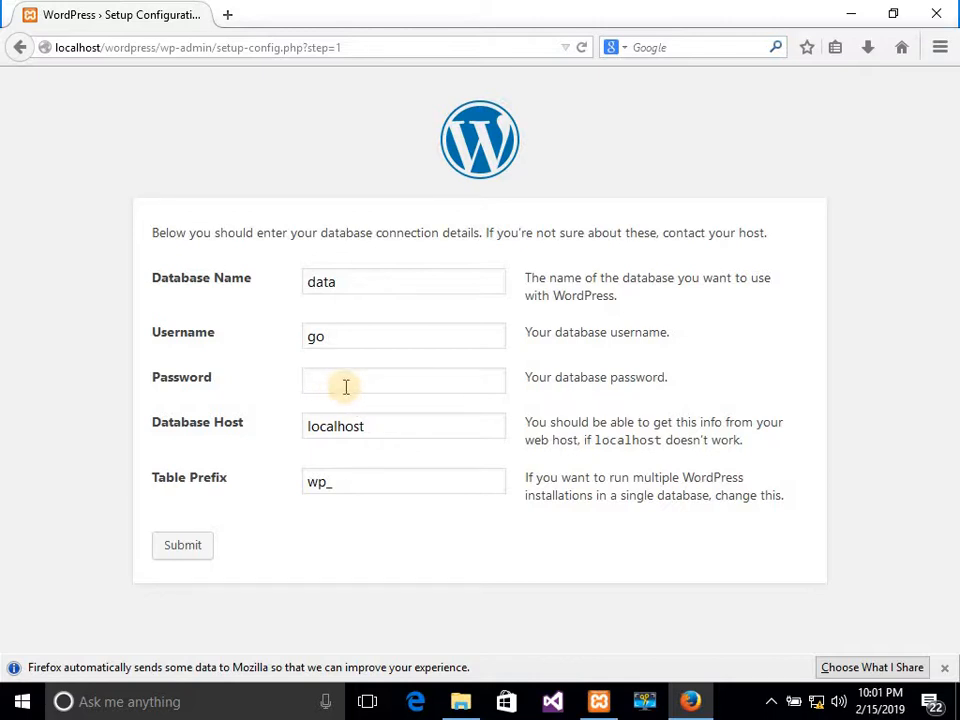
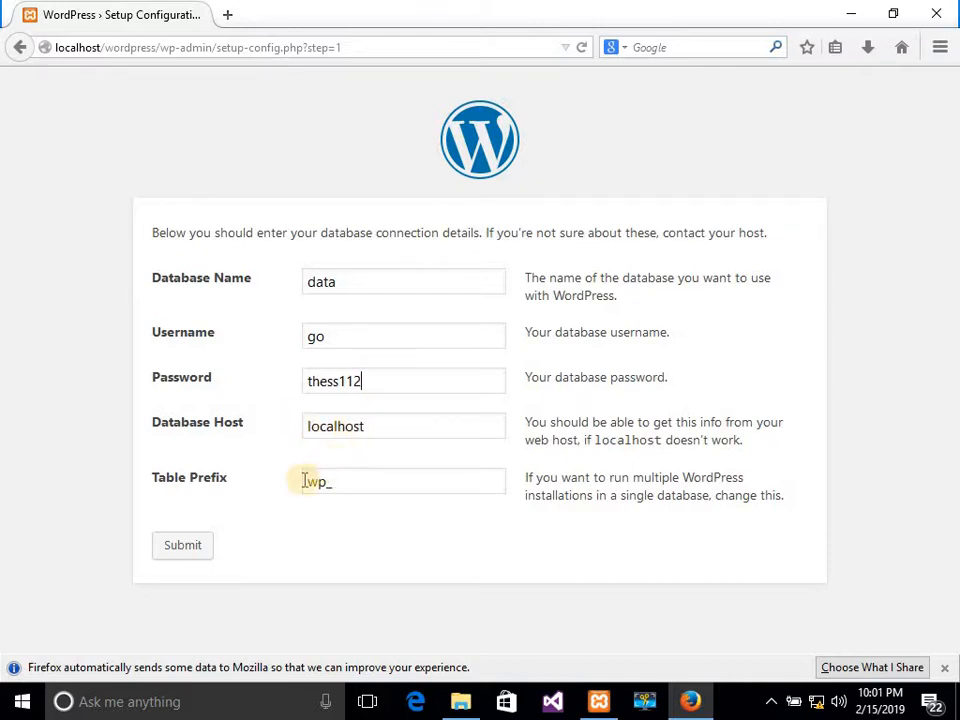
Submit the database connection details and launch the WordPress installation.
{"action": "left_click", "coordinate": [185, 548]}
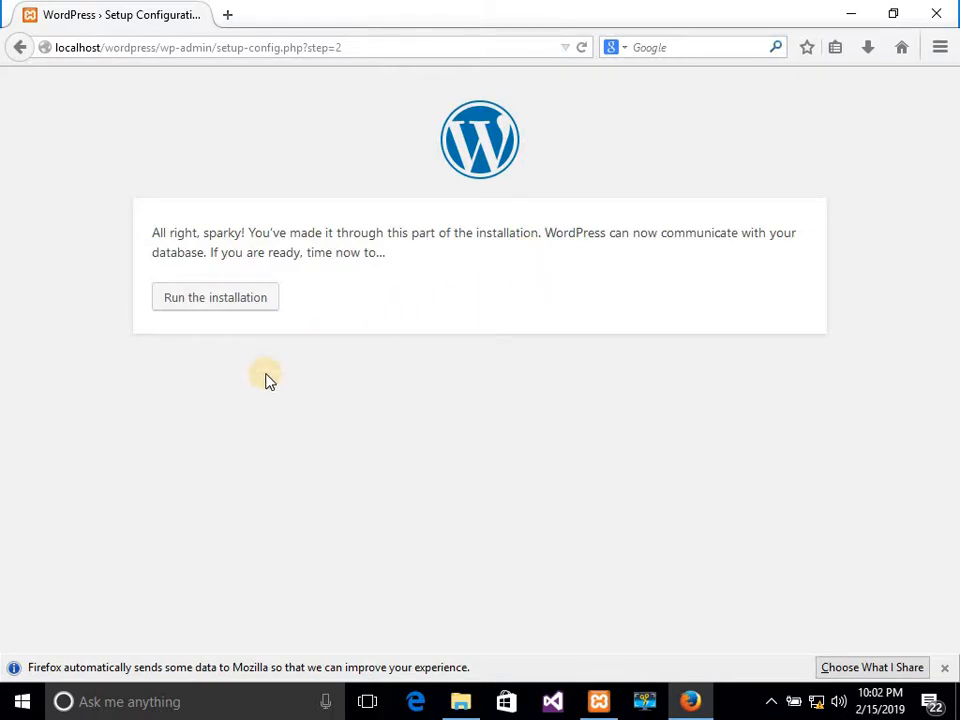
{"action": "left_click", "coordinate": [217, 305]}
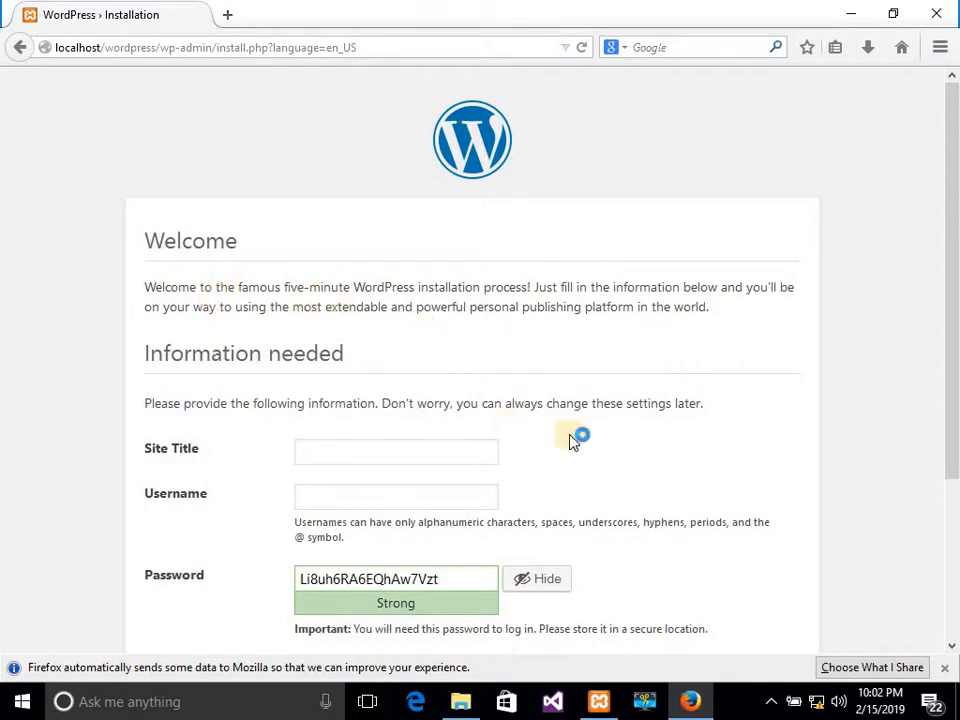
Enter 'My School' as the site title on the install form.
{"action": "left_click", "coordinate": [952, 645]}
{"action": "left_click", "coordinate": [953, 648]}
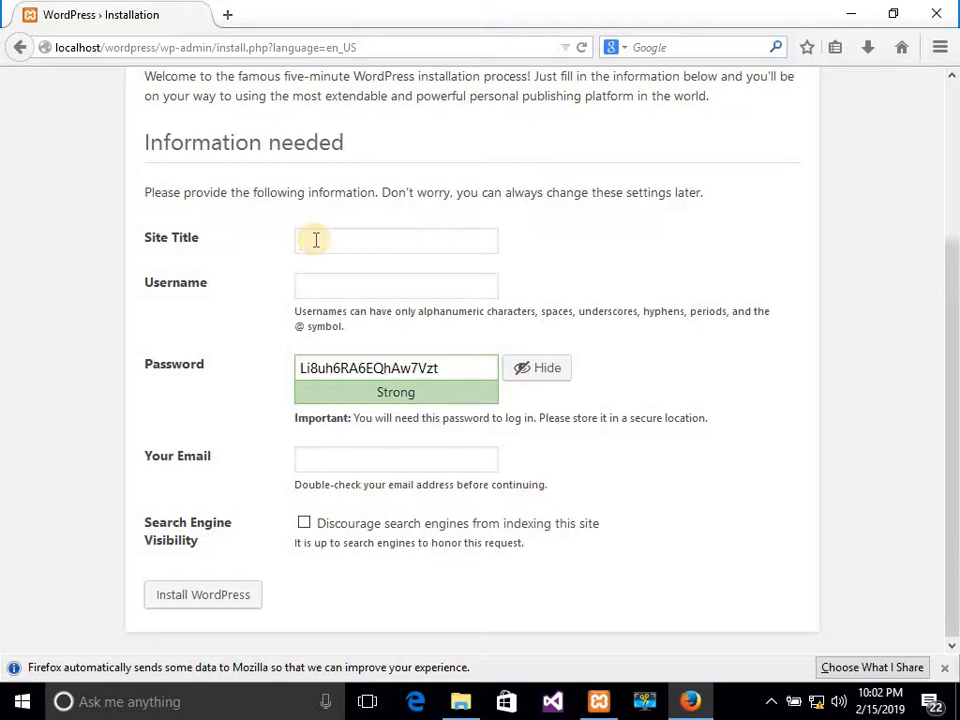
{"action": "type", "text": "My School"}
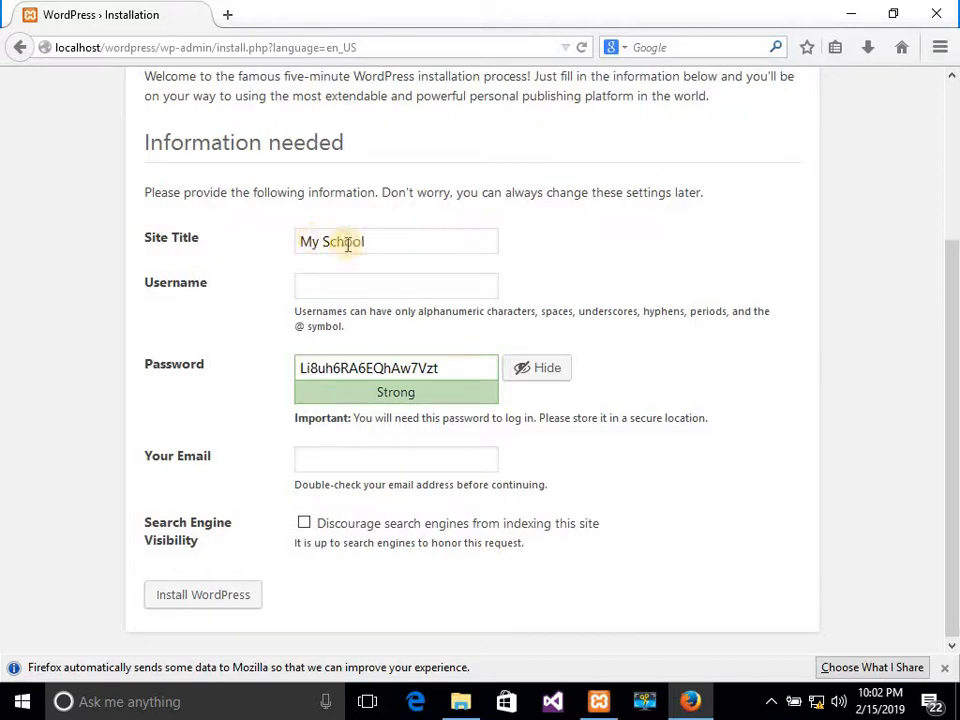
Replace the typed username with admin and erase the generated password.
{"action": "left_click", "coordinate": [369, 285]}
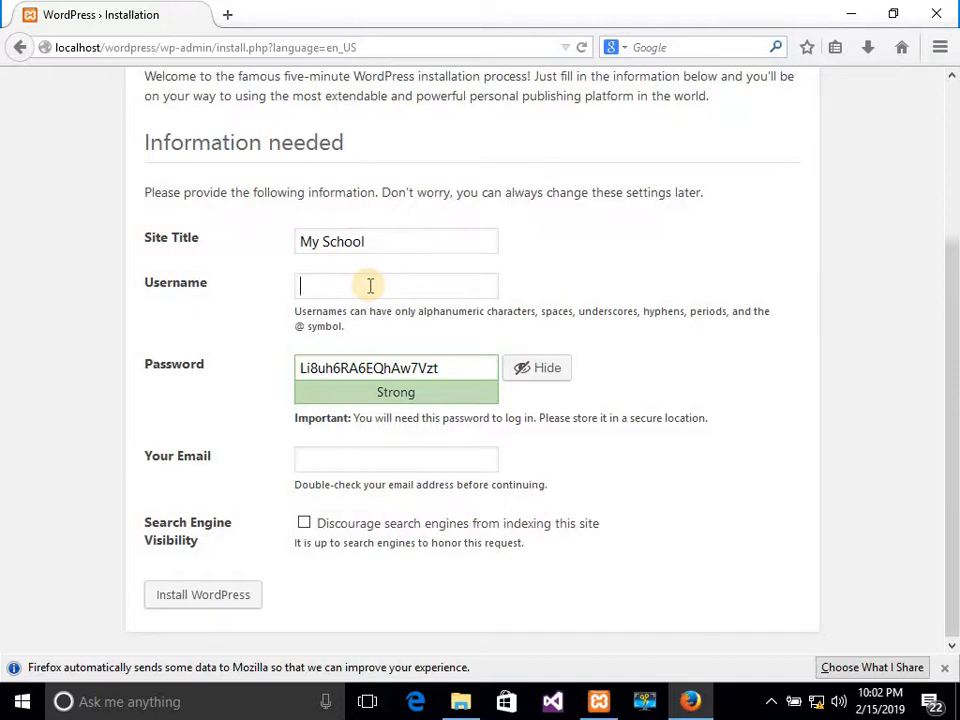
{"action": "type", "text": "Wiseman"}
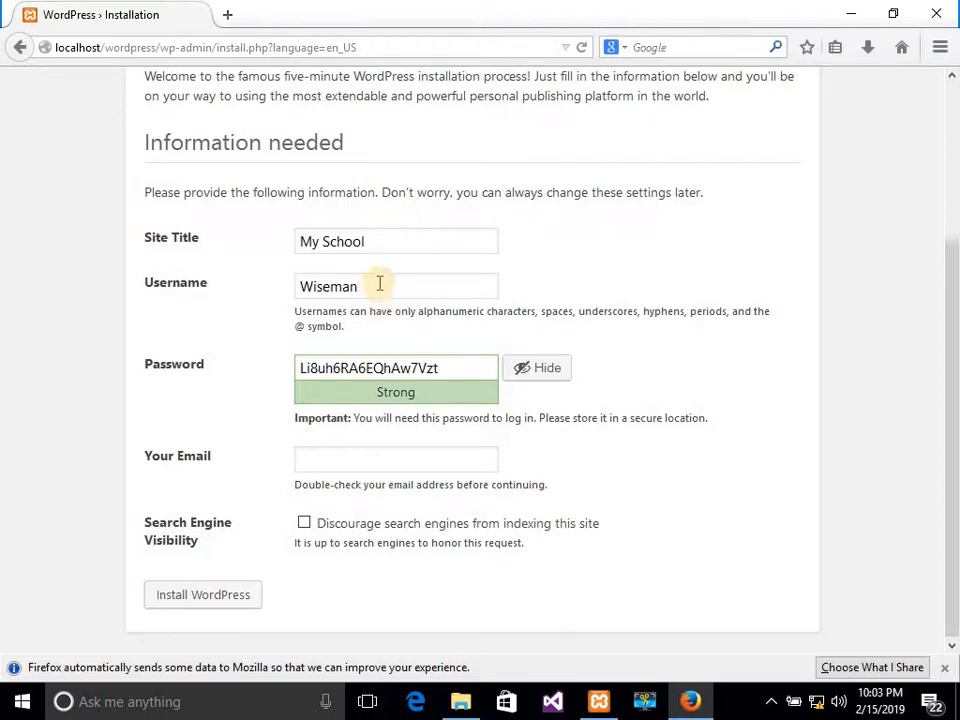
{"action": "key", "text": "BackSpace"}
{"action": "key", "text": "BackSpace"}
{"action": "key", "text": "BackSpace"}
{"action": "key", "text": "BackSpace"}
{"action": "key", "text": "BackSpace"}
{"action": "key", "text": "BackSpace"}
{"action": "key", "text": "BackSpace"}
{"action": "type", "text": "ad"}
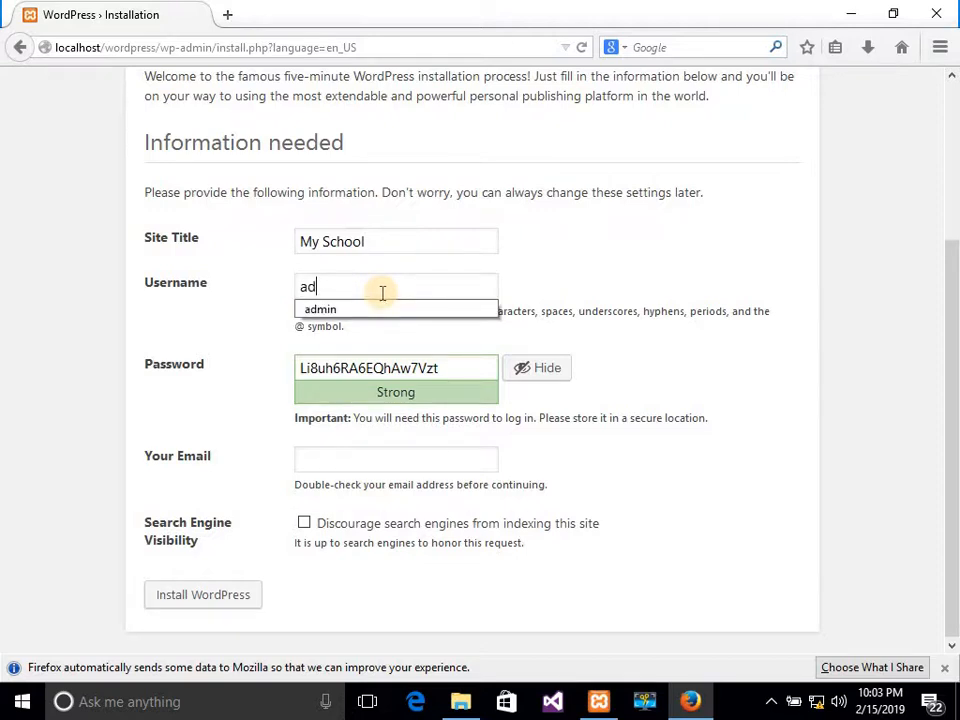
{"action": "left_click", "coordinate": [377, 309]}
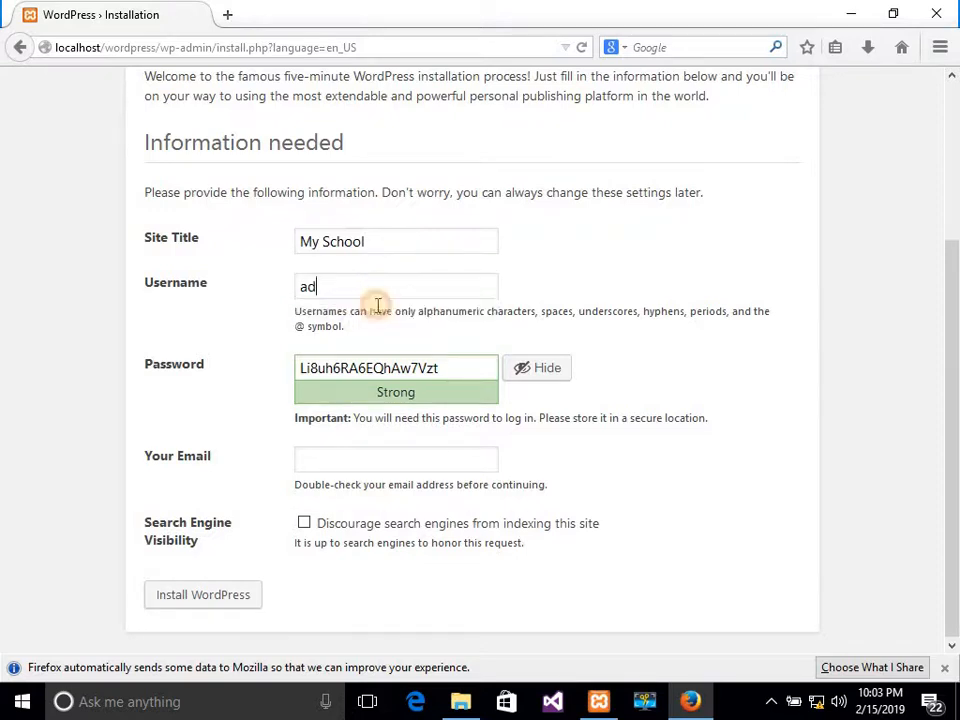
{"action": "left_click", "coordinate": [453, 374]}
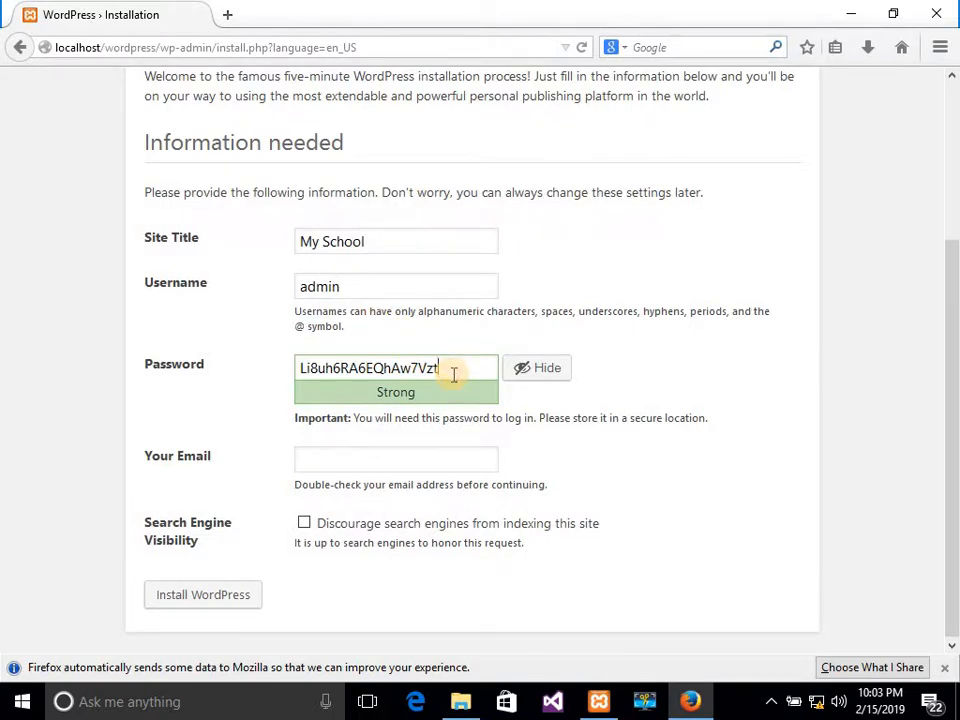
{"action": "key", "text": "BackSpace"}
{"action": "key", "text": "BackSpace"}
{"action": "key", "text": "BackSpace"}
{"action": "key", "text": "BackSpace"}
{"action": "key", "text": "BackSpace"}
{"action": "key", "text": "BackSpace"}
{"action": "key", "text": "BackSpace"}
{"action": "key", "text": "BackSpace"}
{"action": "key", "text": "BackSpace"}
{"action": "key", "text": "BackSpace"}
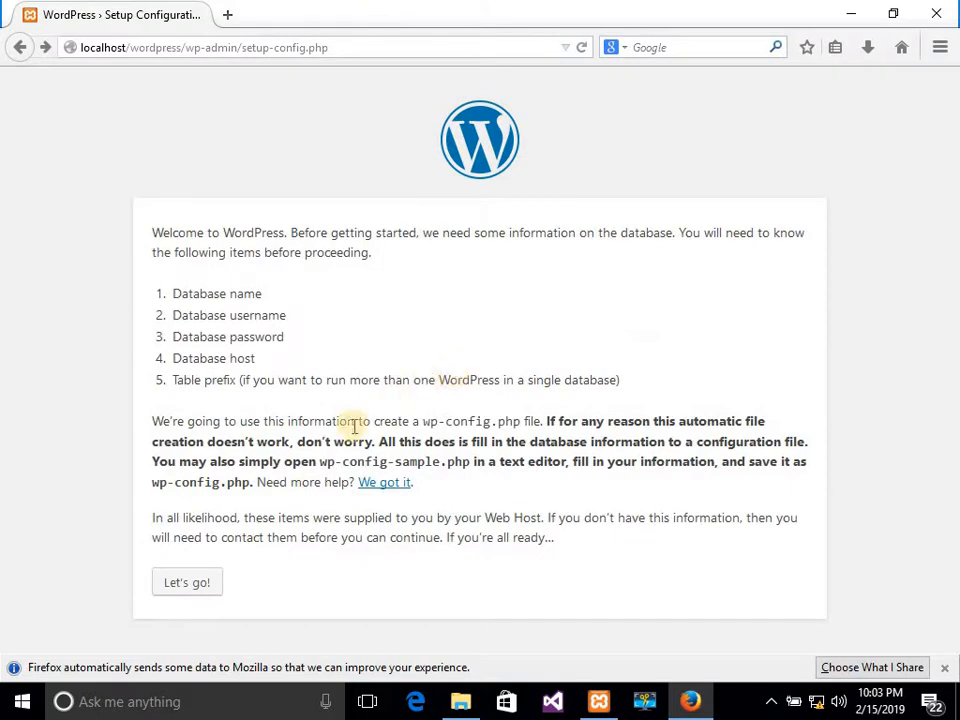
Restart the setup to reach the install form and enter site title 'My School'.
{"action": "left_click", "coordinate": [190, 583]}
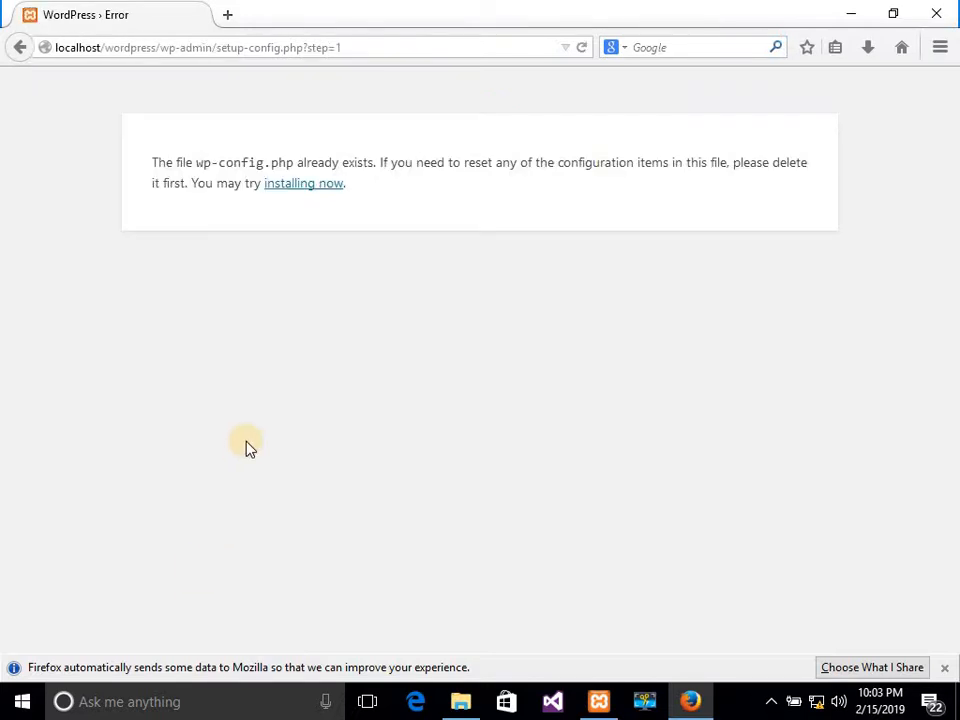
{"action": "left_click", "coordinate": [296, 194]}
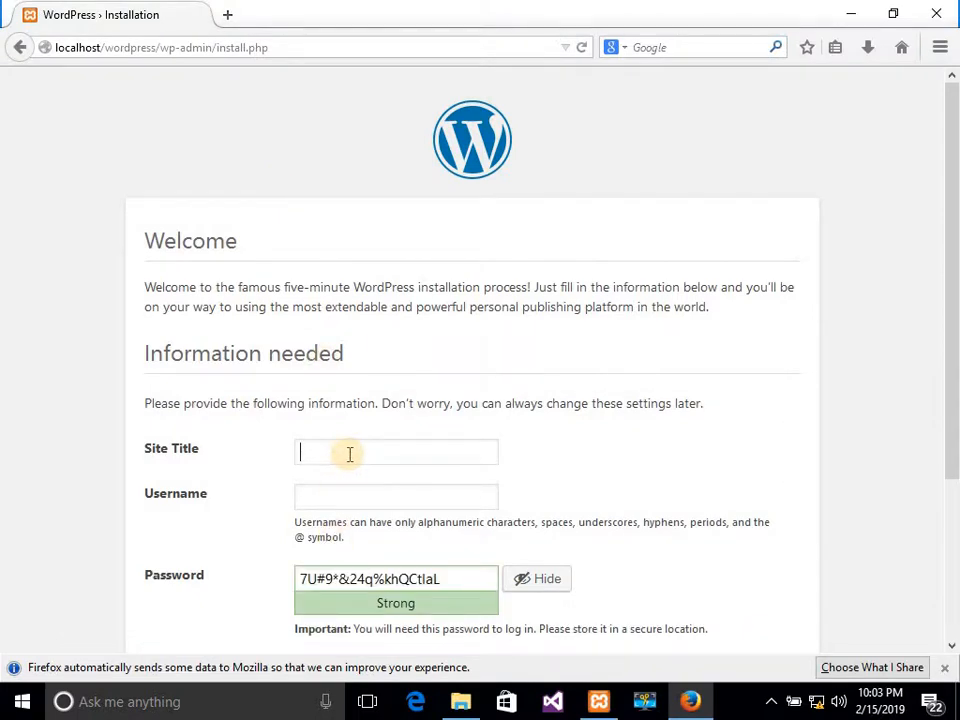
{"action": "type", "text": "My School"}
Set username admin and replace the generated password with a new weak one.
{"action": "left_click", "coordinate": [361, 494]}
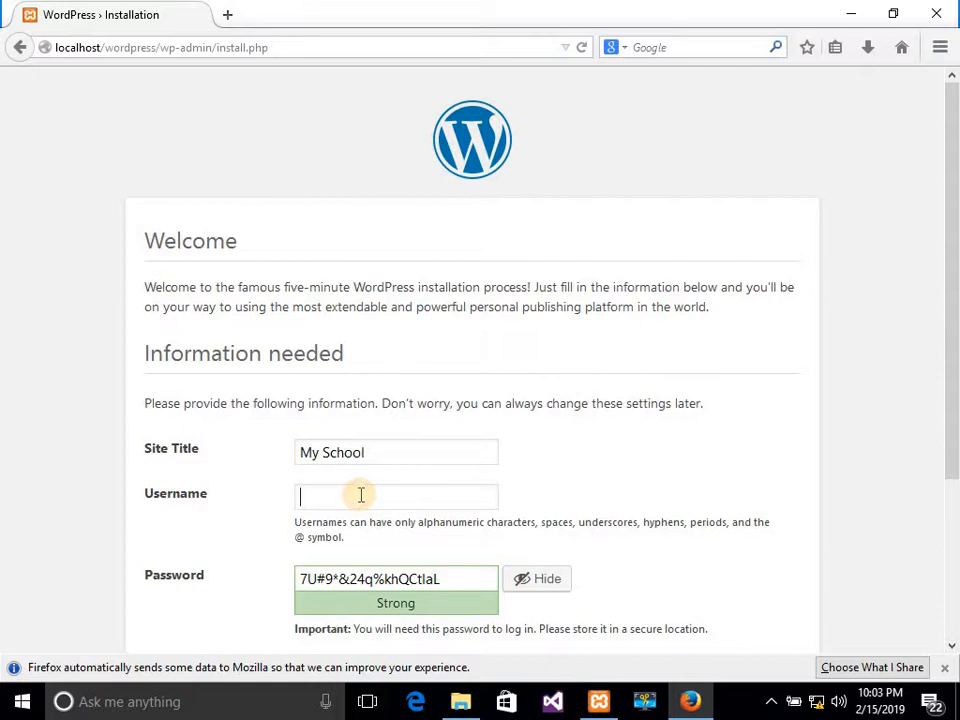
{"action": "type", "text": "ad"}
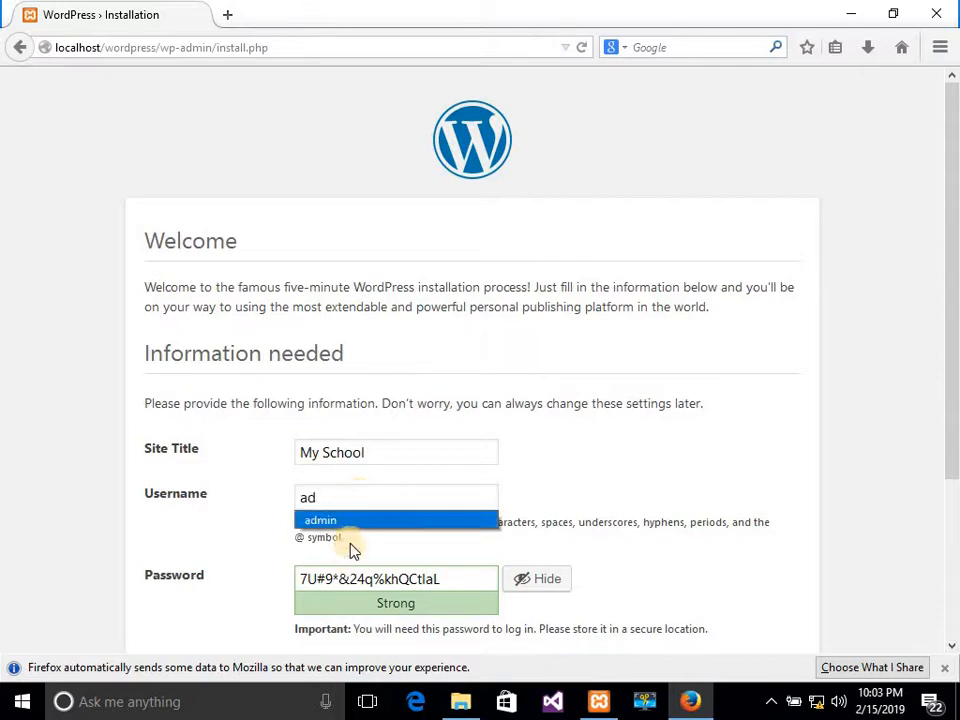
{"action": "left_click", "coordinate": [350, 520]}
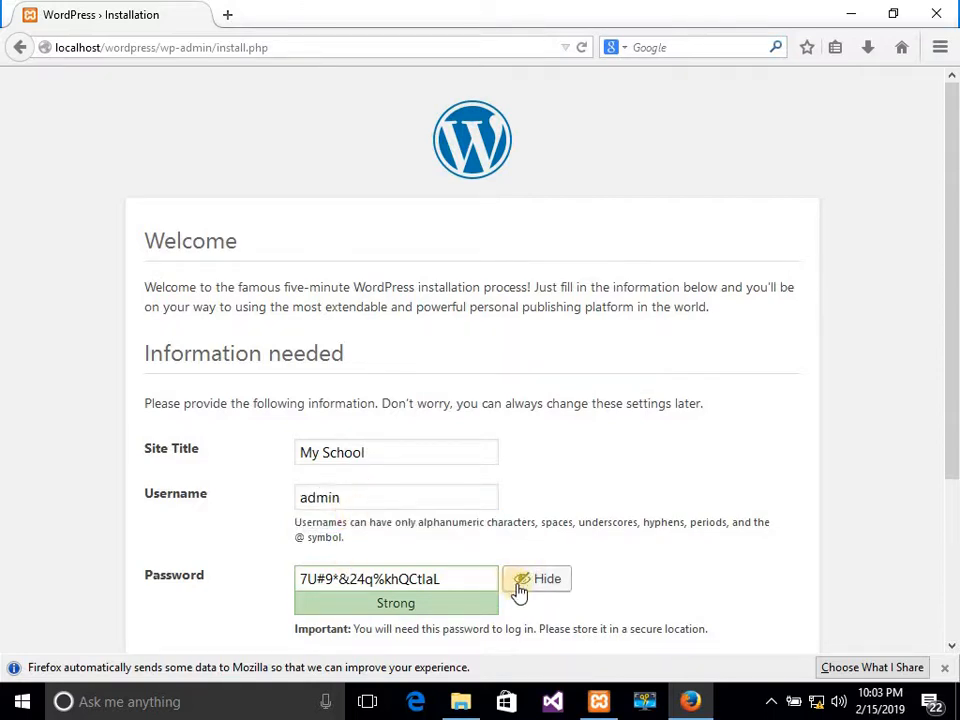
{"action": "left_click", "coordinate": [524, 582]}
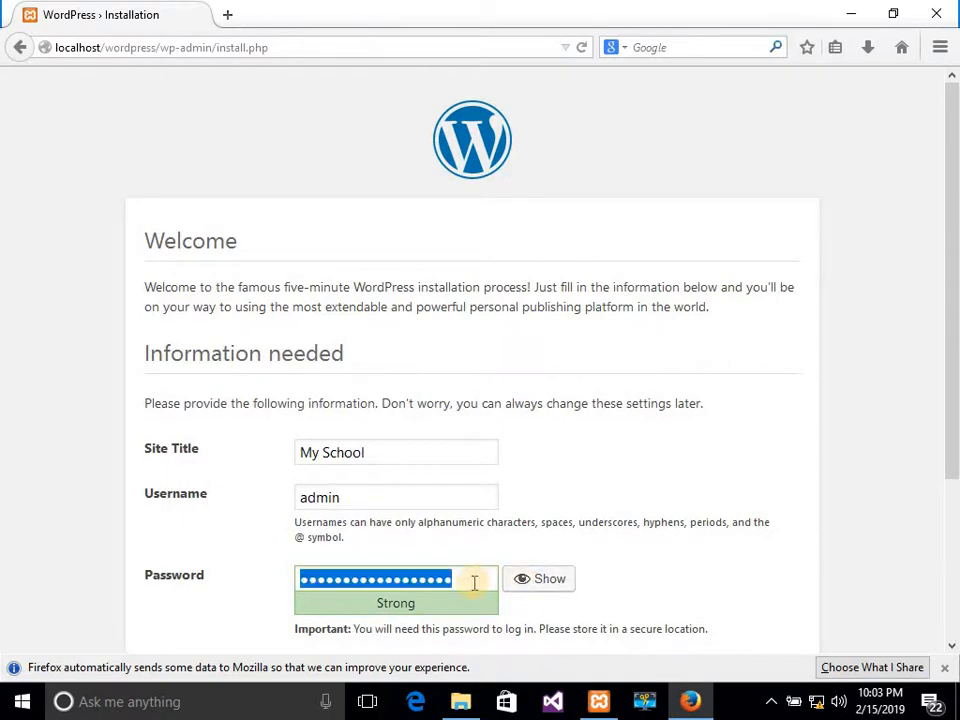
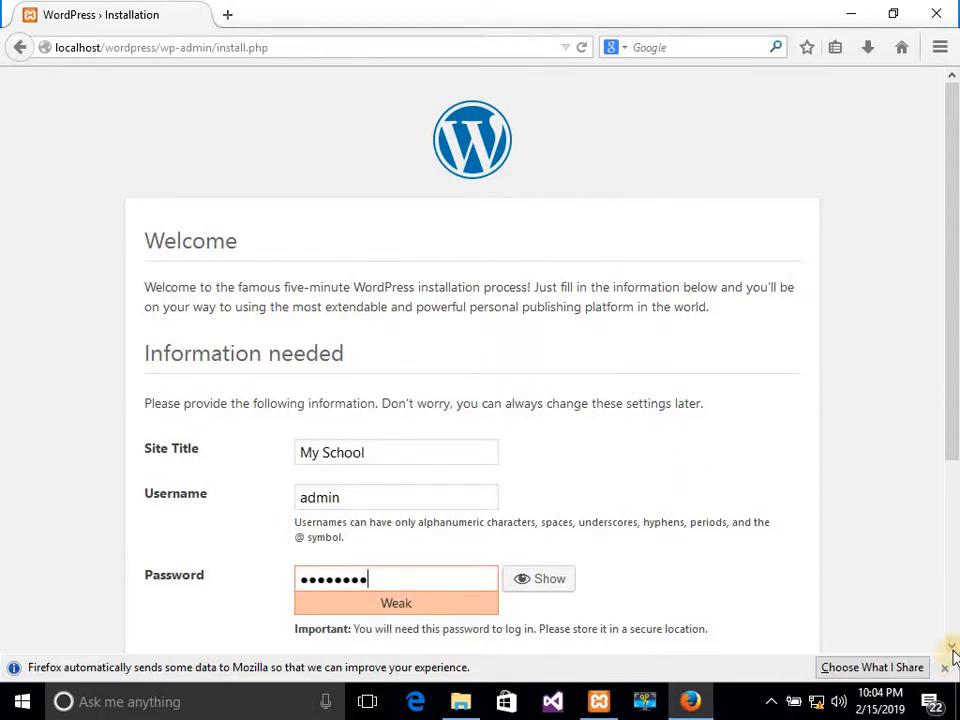
Confirm use of the weak password and fill in the admin's e-mail address.
{"action": "scroll", "coordinate": [951, 652], "scroll_direction": "down", "scroll_amount": 5}
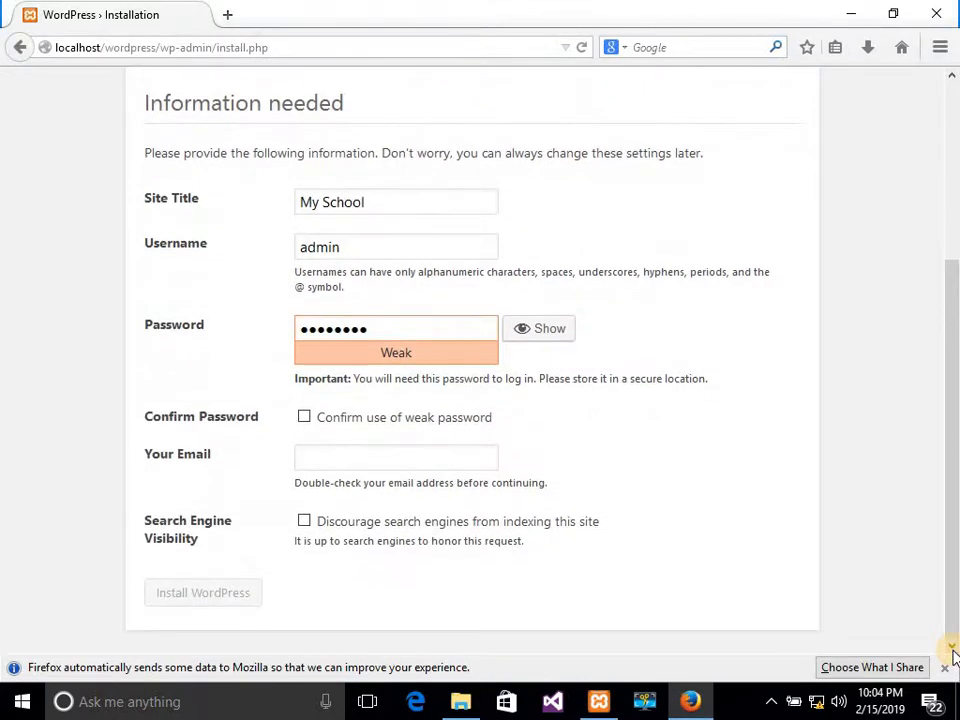
{"action": "left_click", "coordinate": [952, 650]}
{"action": "left_click", "coordinate": [304, 416]}
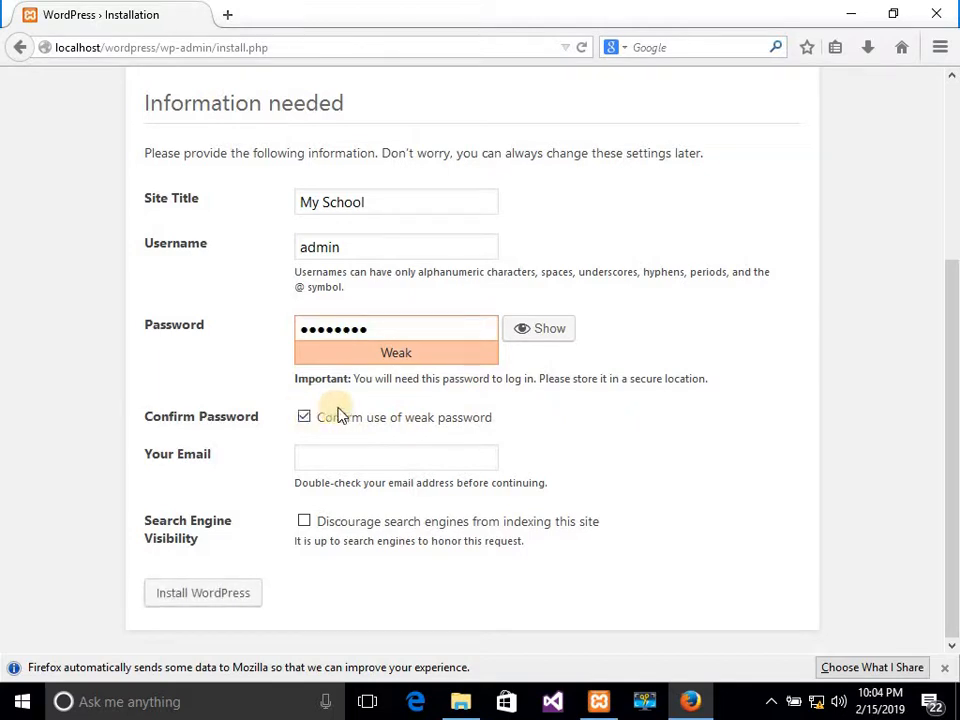
{"action": "left_click", "coordinate": [333, 454]}
{"action": "type", "text": "es"}
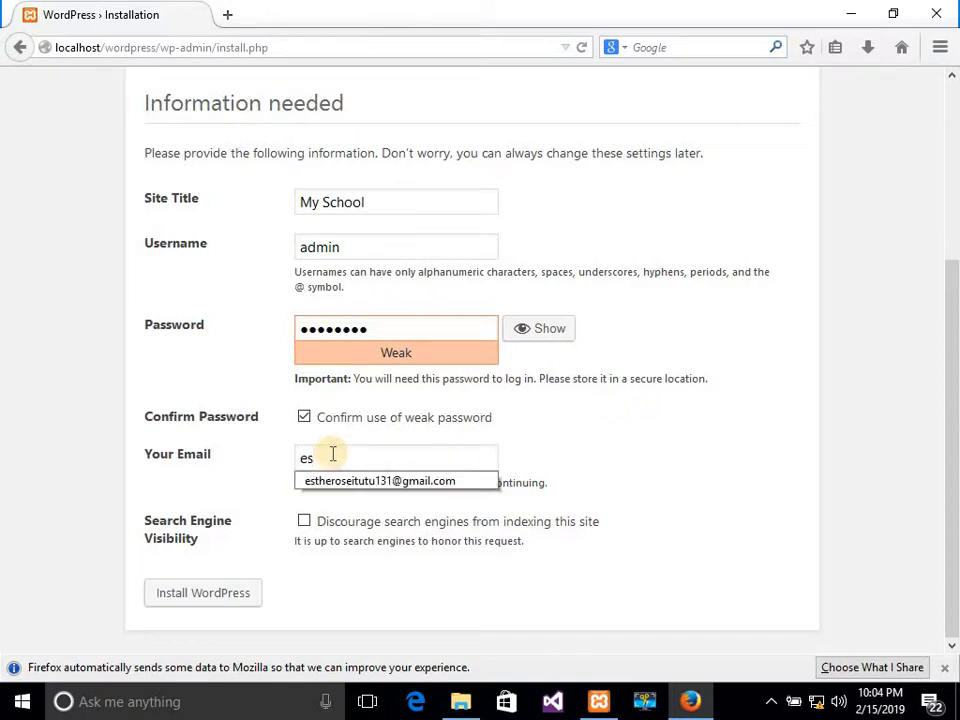
{"action": "left_click", "coordinate": [343, 482]}
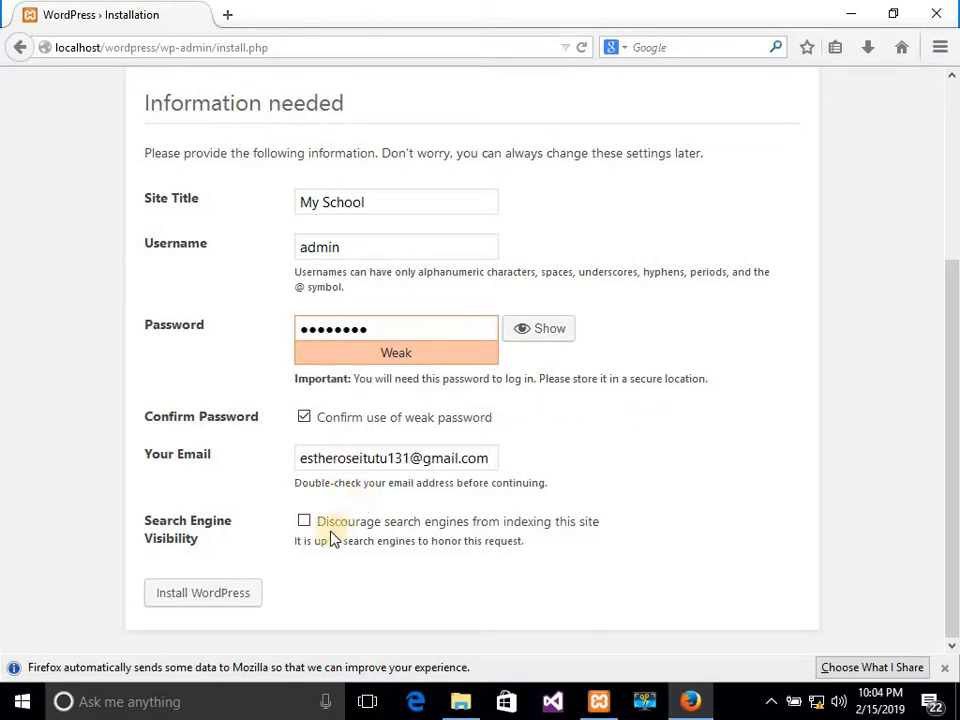
Run Install WordPress, reloading and resending the stalled request until it reports Already Installed.
{"action": "left_click", "coordinate": [203, 593]}
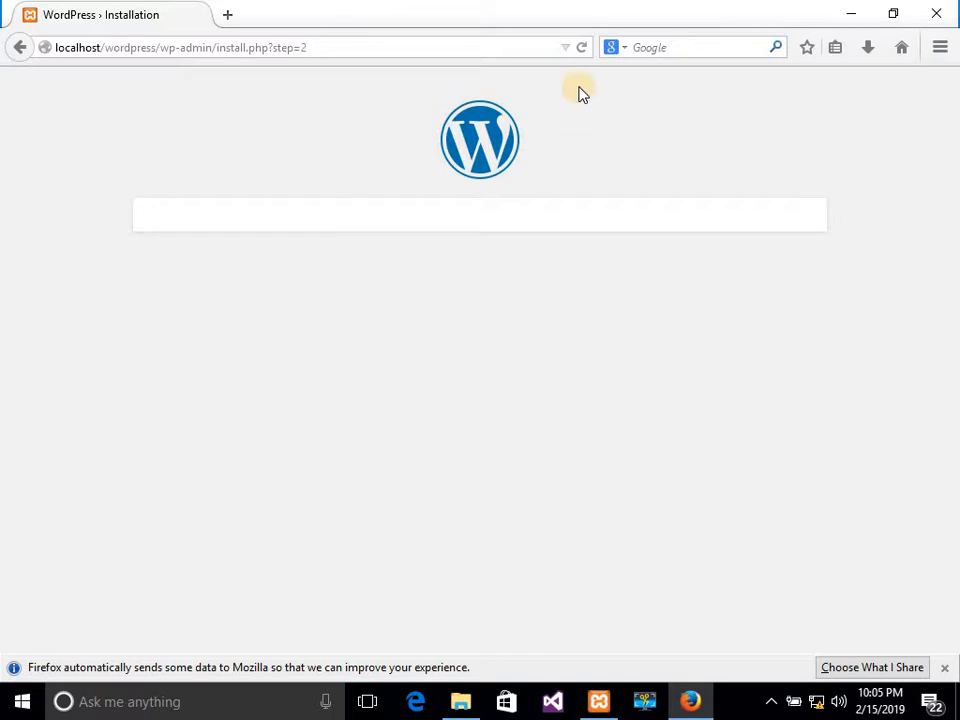
{"action": "left_click", "coordinate": [584, 52]}
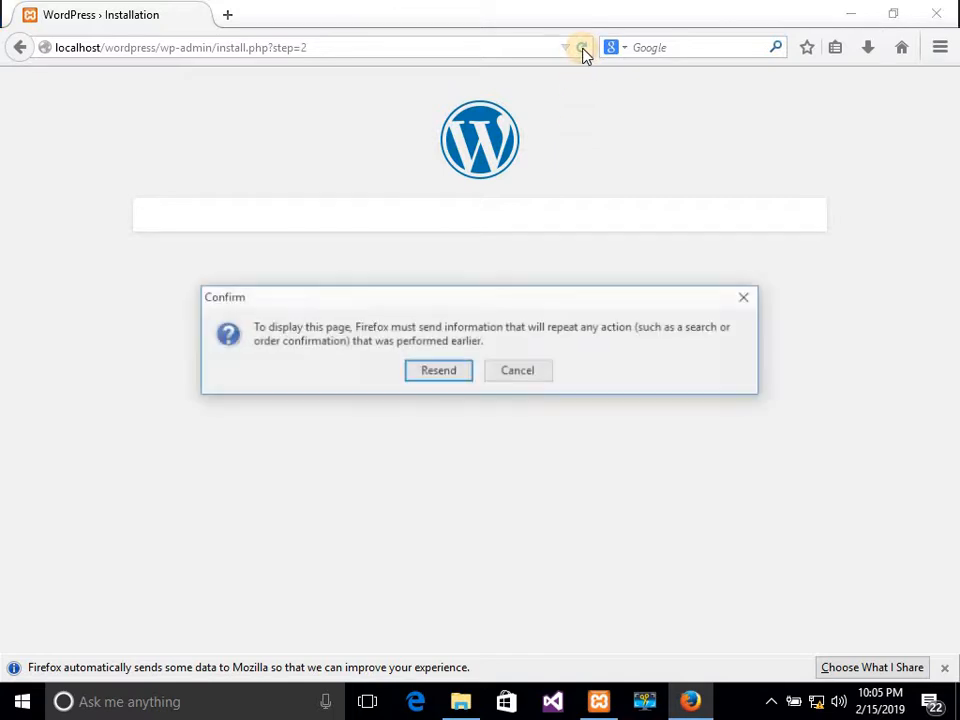
{"action": "left_click", "coordinate": [455, 378]}
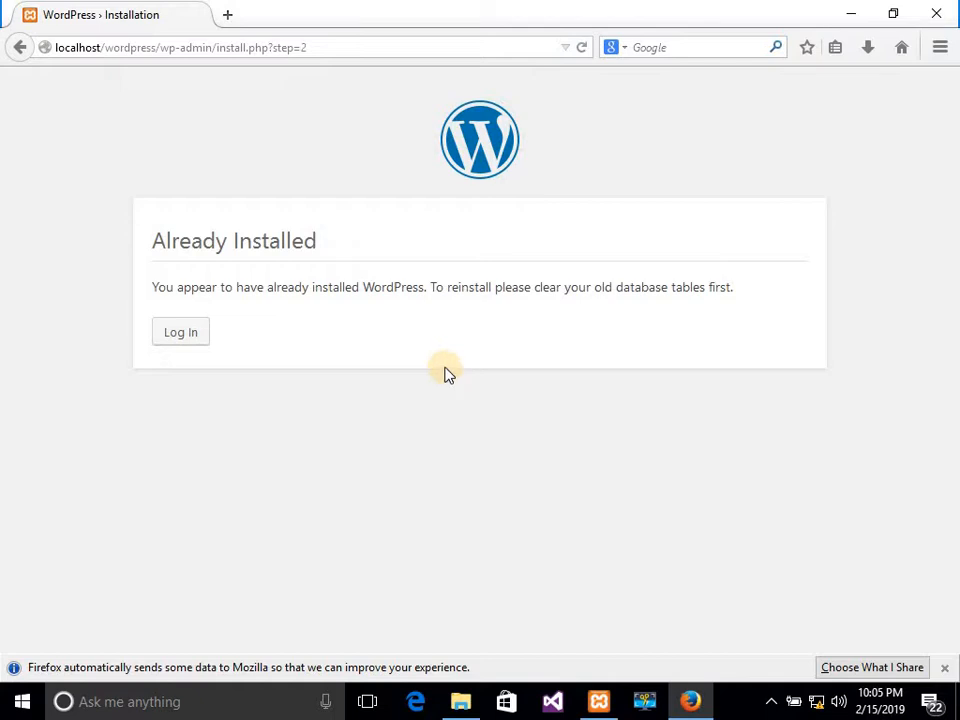
Log in as admin with the account password to reach the My School dashboard.
{"action": "left_click", "coordinate": [173, 337]}
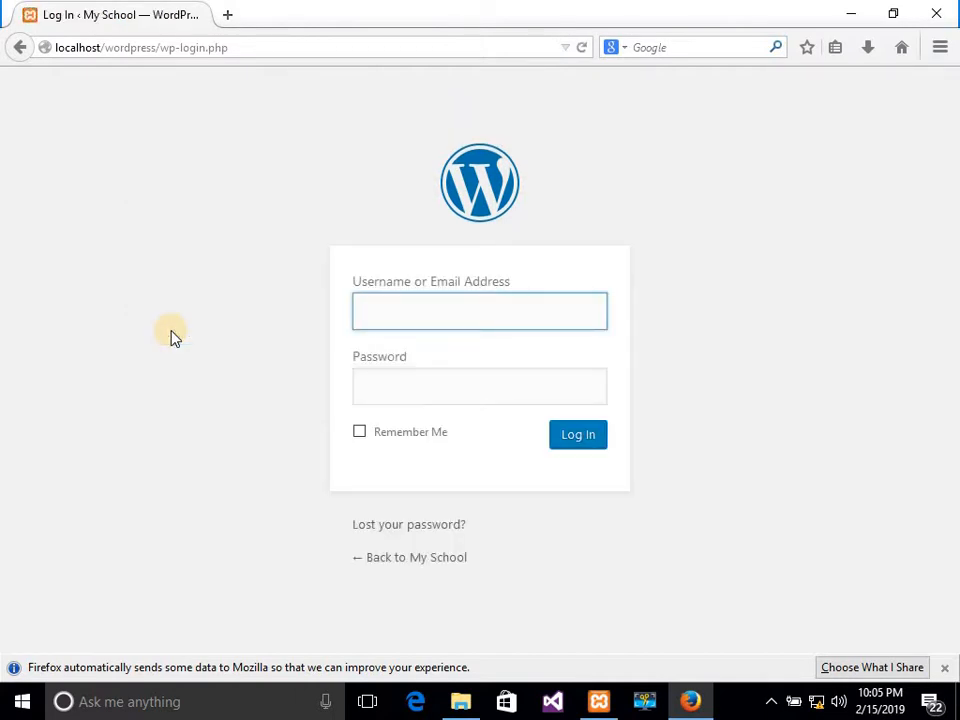
{"action": "type", "text": "a"}
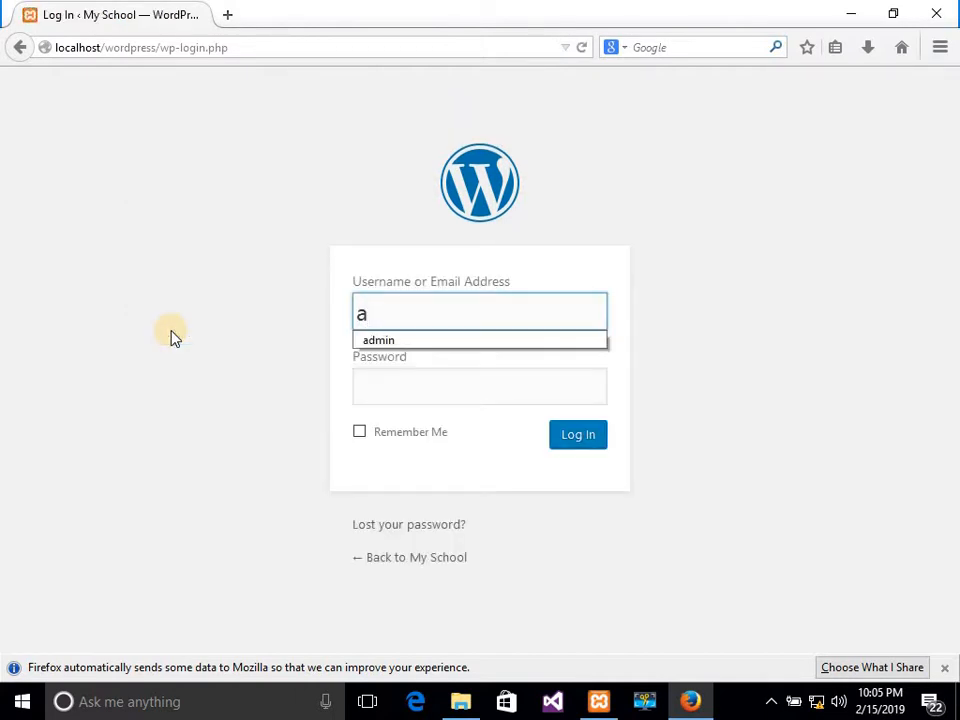
{"action": "left_click", "coordinate": [433, 340]}
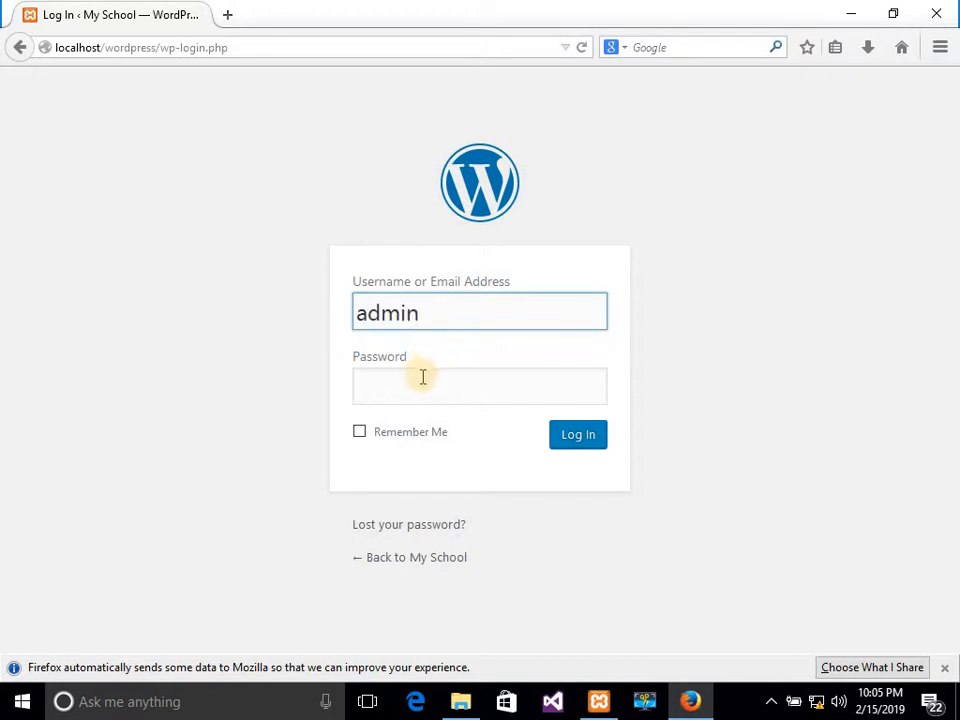
{"action": "left_click", "coordinate": [422, 377]}
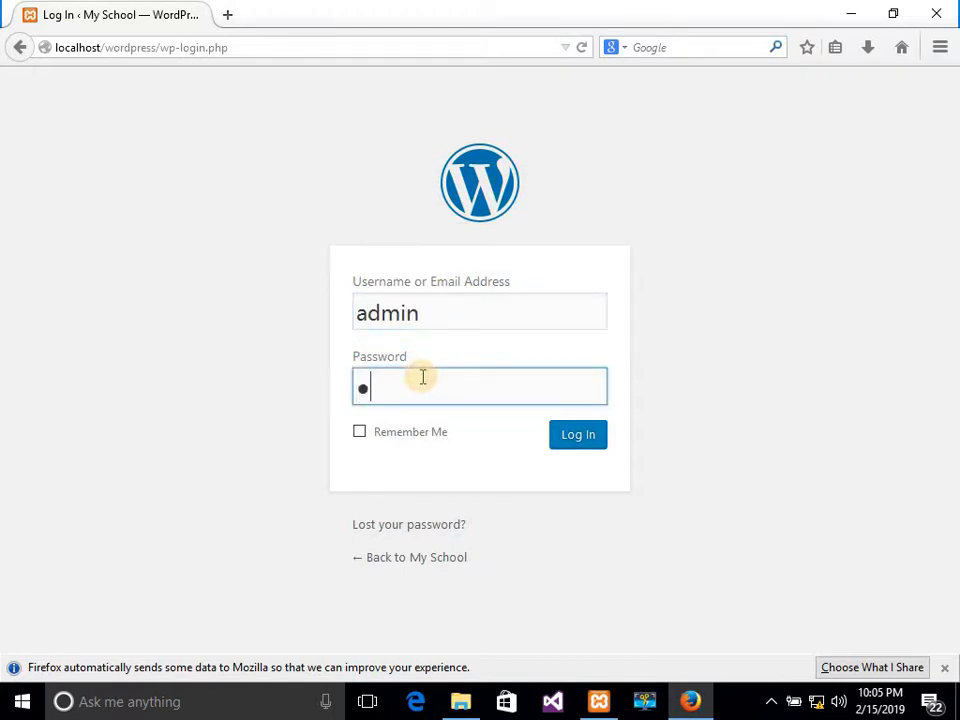
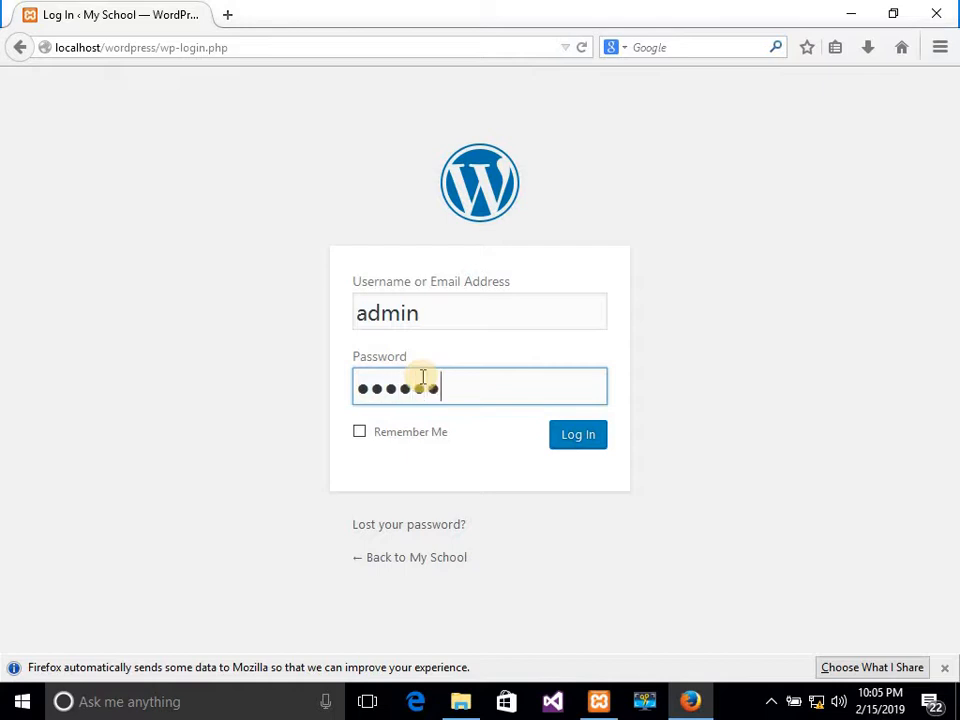
{"action": "left_click", "coordinate": [585, 437]}
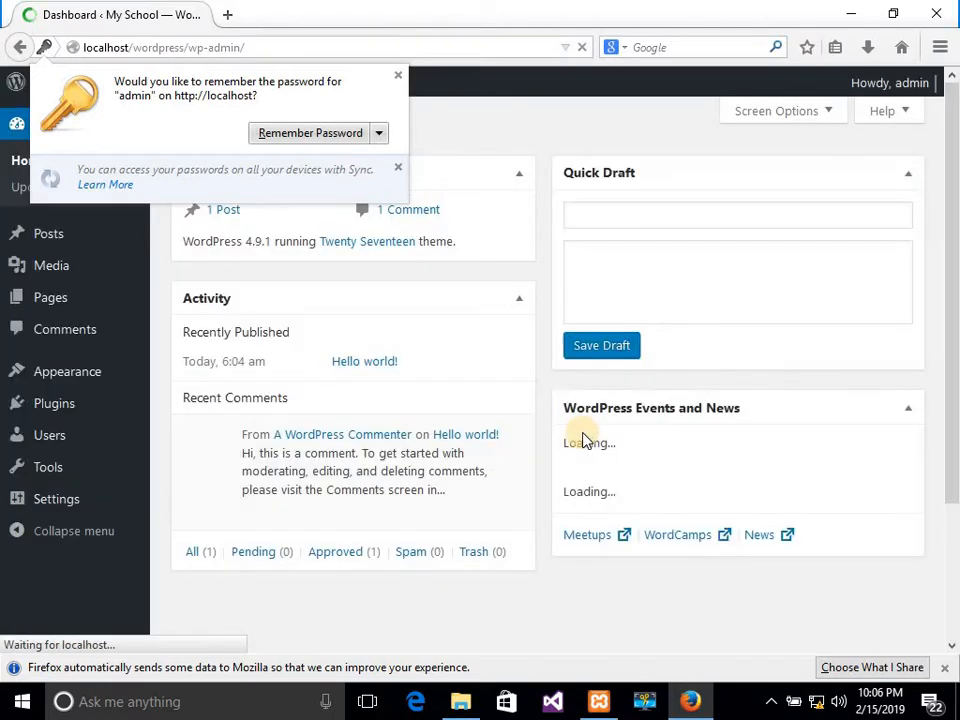
Dismiss Firefox's Remember Password popup and go to the My School front page.
{"action": "left_click", "coordinate": [397, 76]}
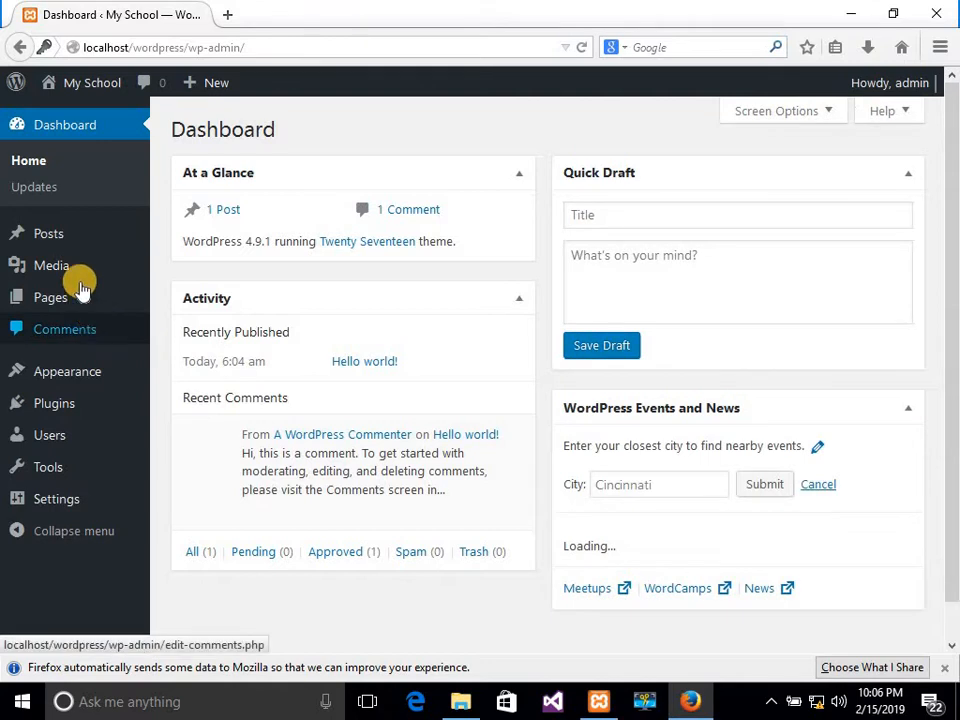
{"action": "left_click", "coordinate": [88, 90]}
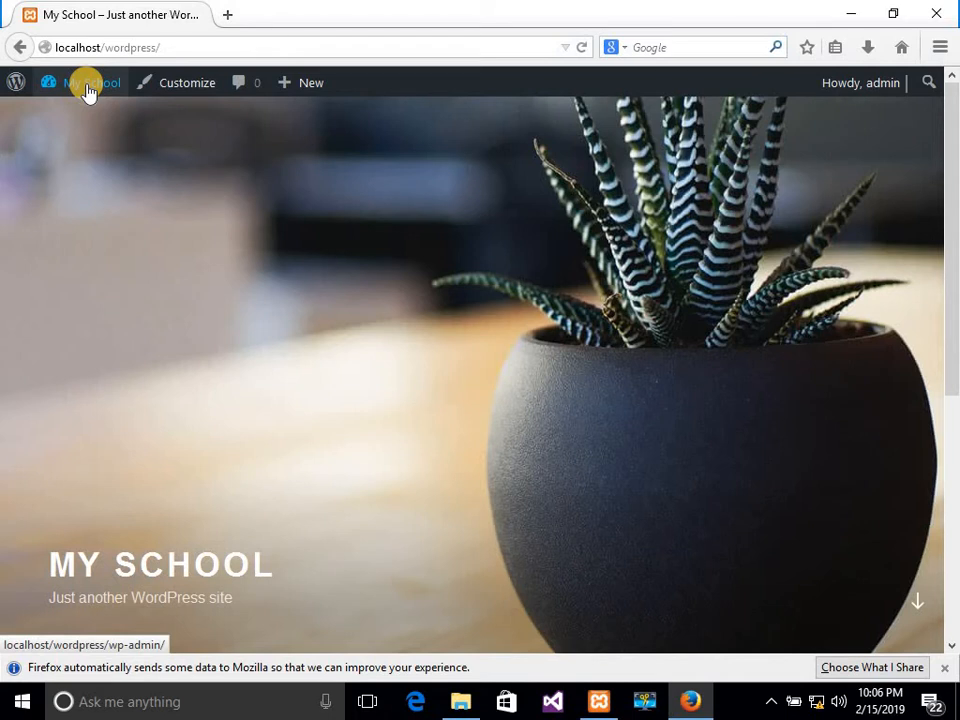
{"action": "scroll", "coordinate": [88, 90], "scroll_direction": "down", "scroll_amount": 3}
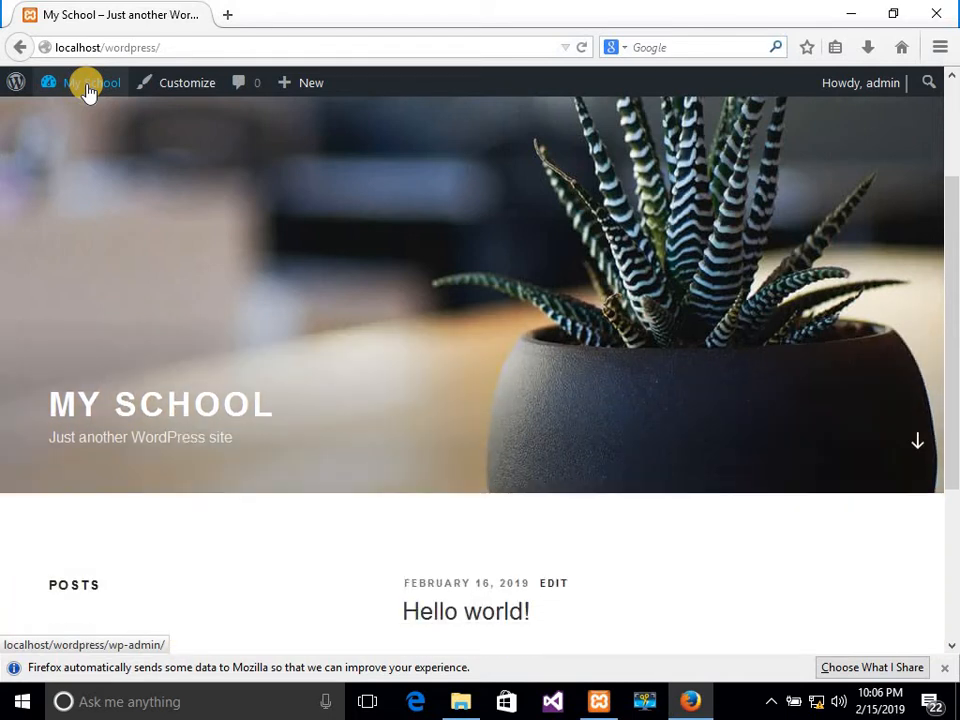
{"action": "scroll", "coordinate": [88, 90], "scroll_direction": "down", "scroll_amount": 5}
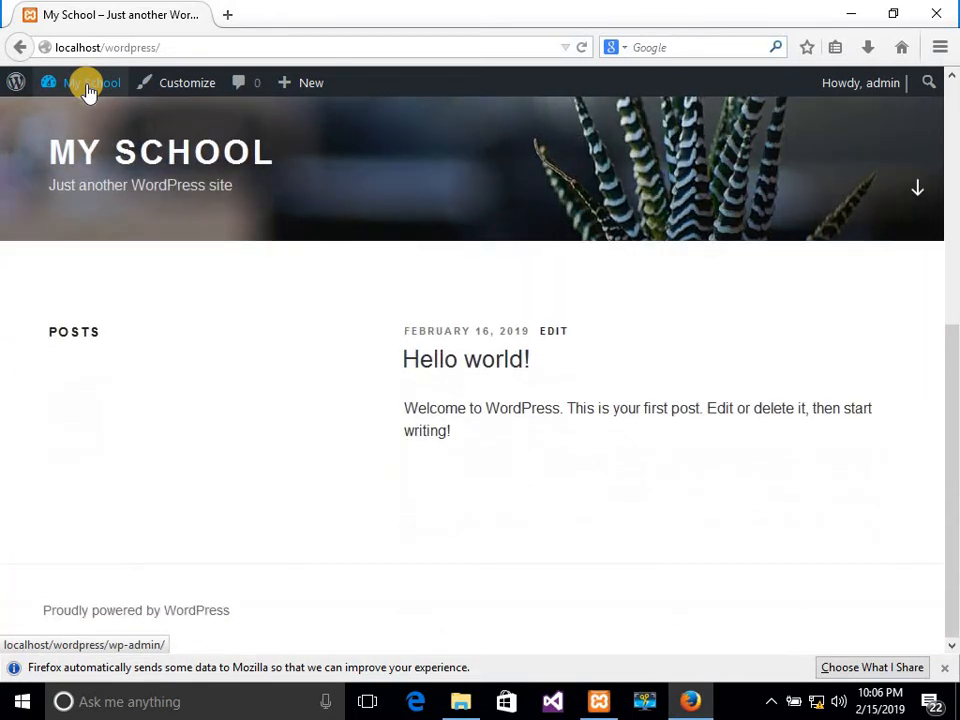
{"action": "scroll", "coordinate": [88, 90], "scroll_direction": "up", "scroll_amount": 8}
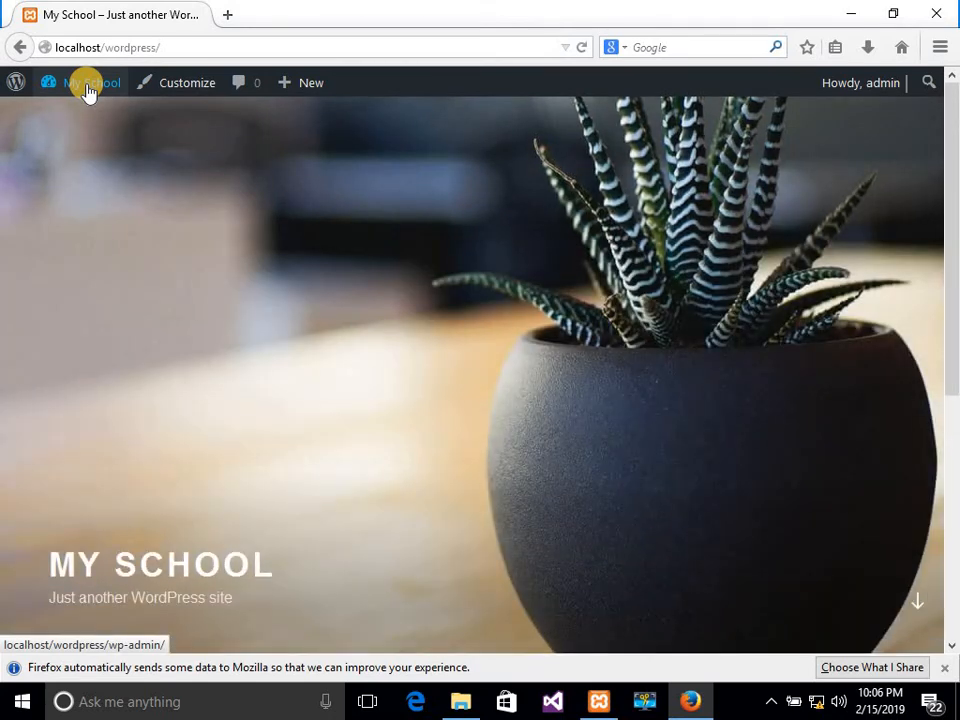
{"action": "scroll", "coordinate": [88, 90], "scroll_direction": "down", "scroll_amount": 8}
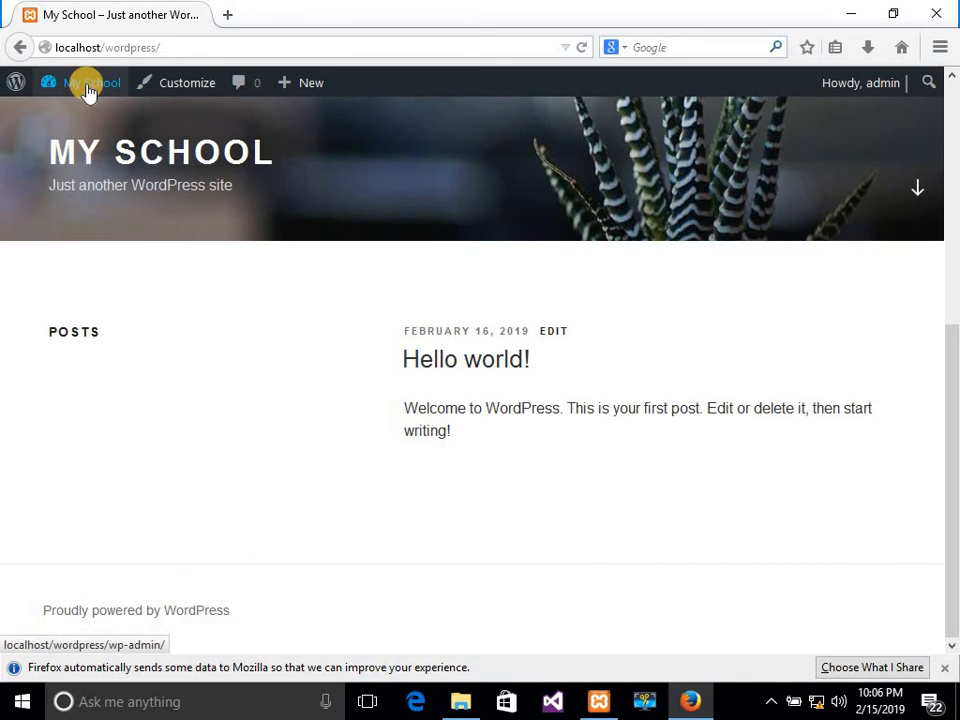
{"action": "scroll", "coordinate": [88, 90], "scroll_direction": "up", "scroll_amount": 8}
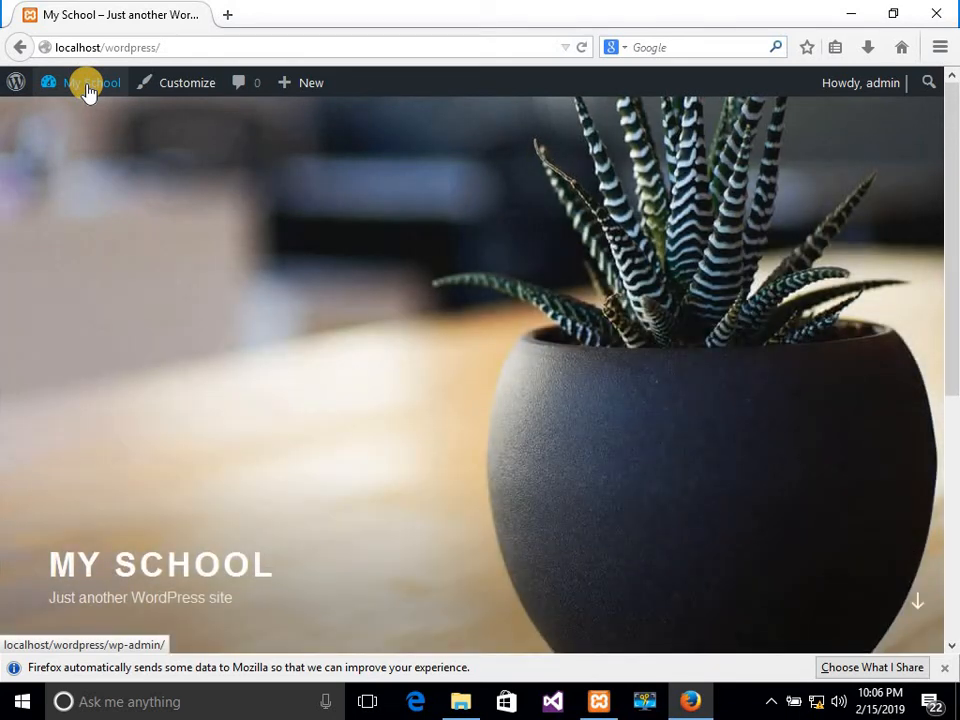